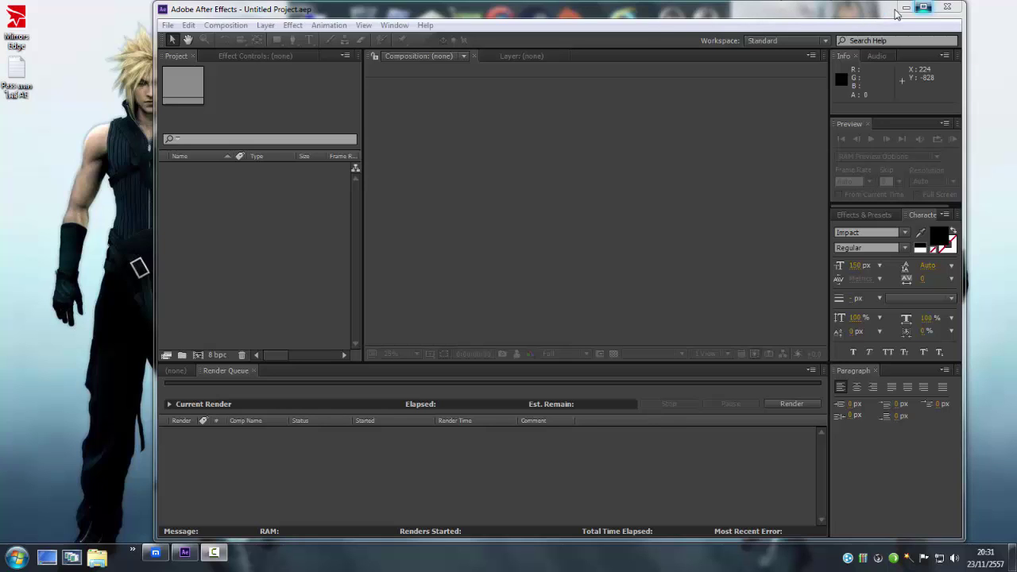
Maximize the After Effects window and minimize it to reach the desktop.
left_click(923, 7)
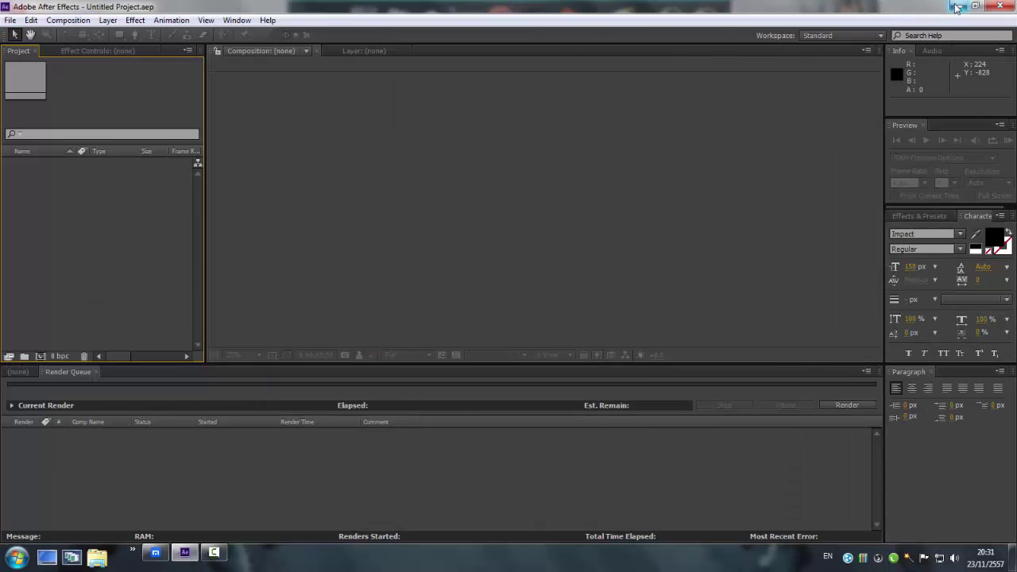
left_click(957, 7)
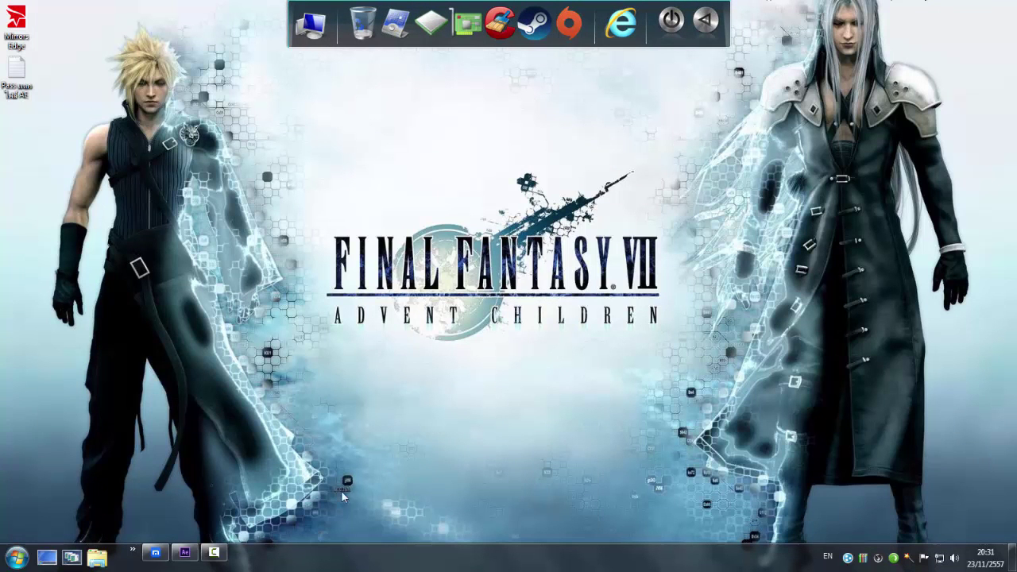
left_click(215, 553)
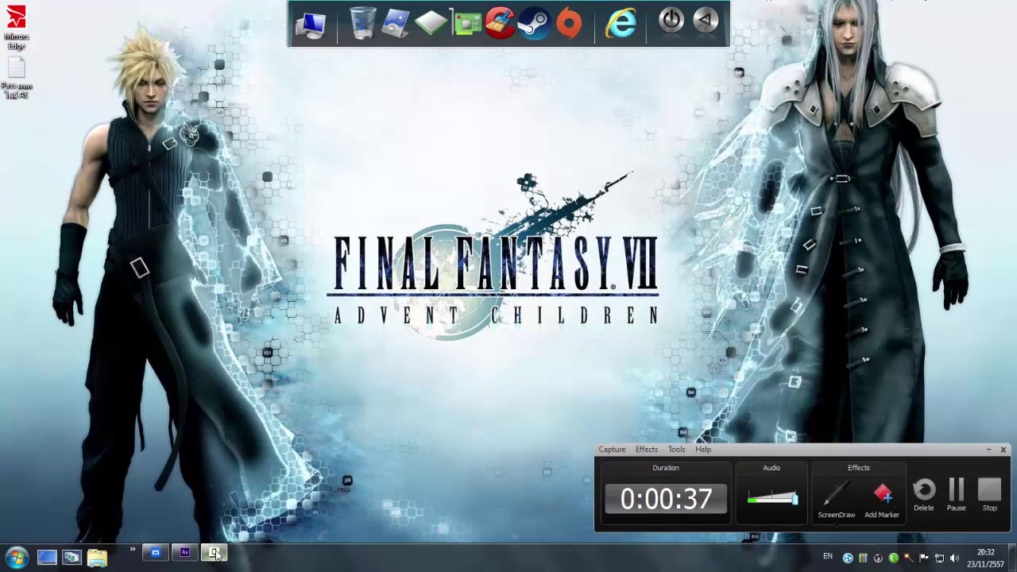
left_click(215, 552)
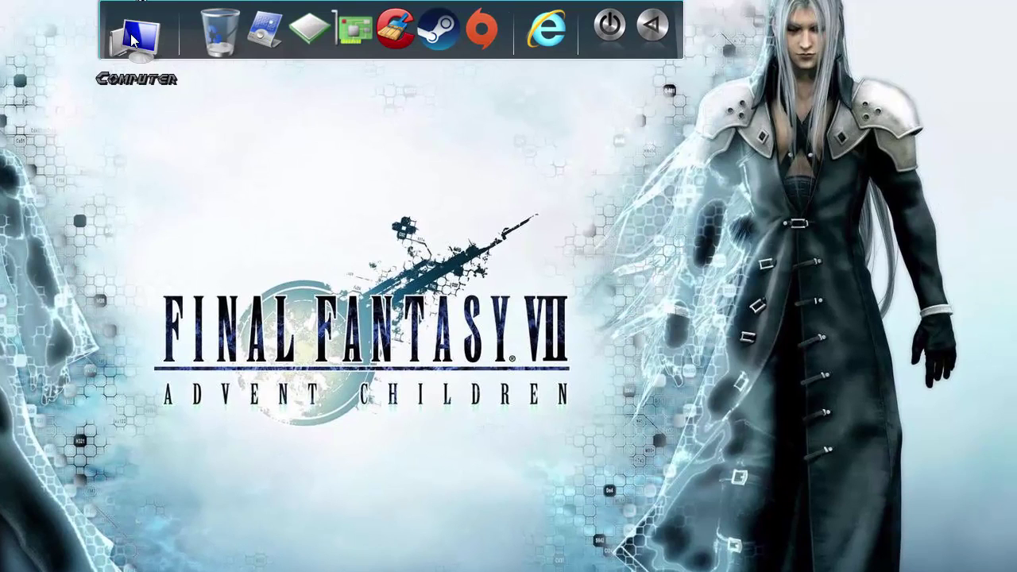
Open the Local Disk (E:) drive from the Computer shortcut on the desktop.
left_click(141, 36)
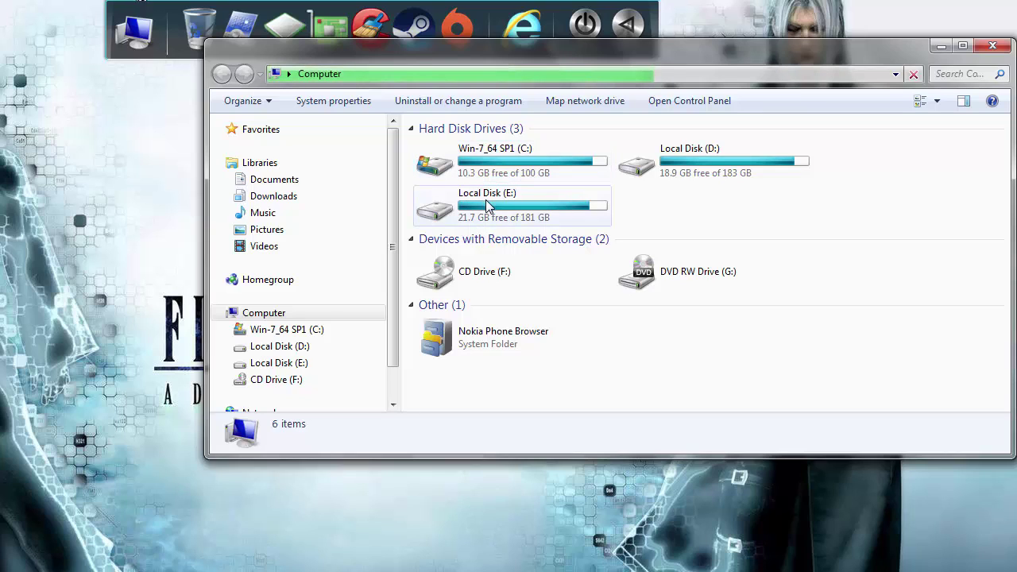
left_click(485, 203)
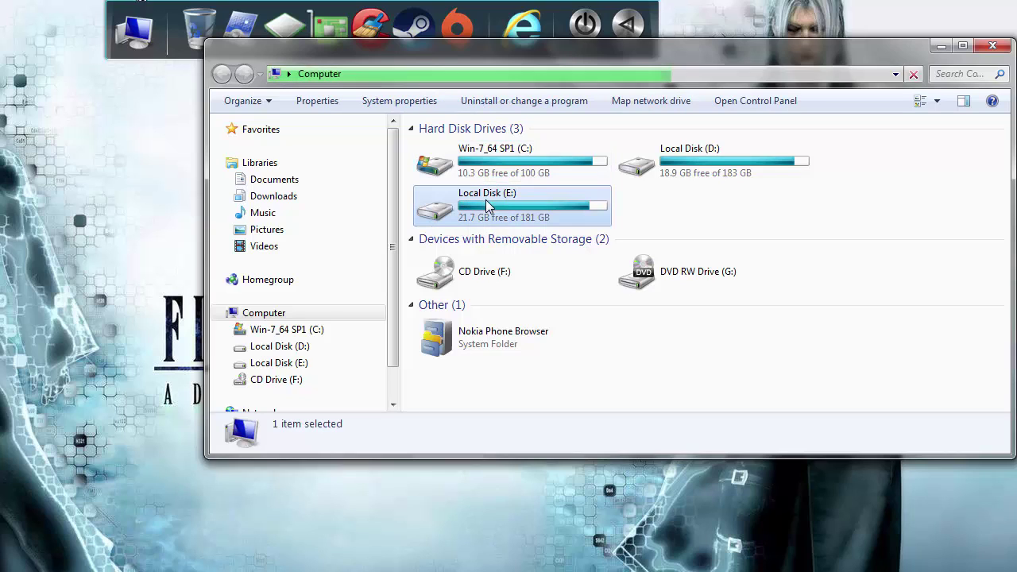
double_click(486, 202)
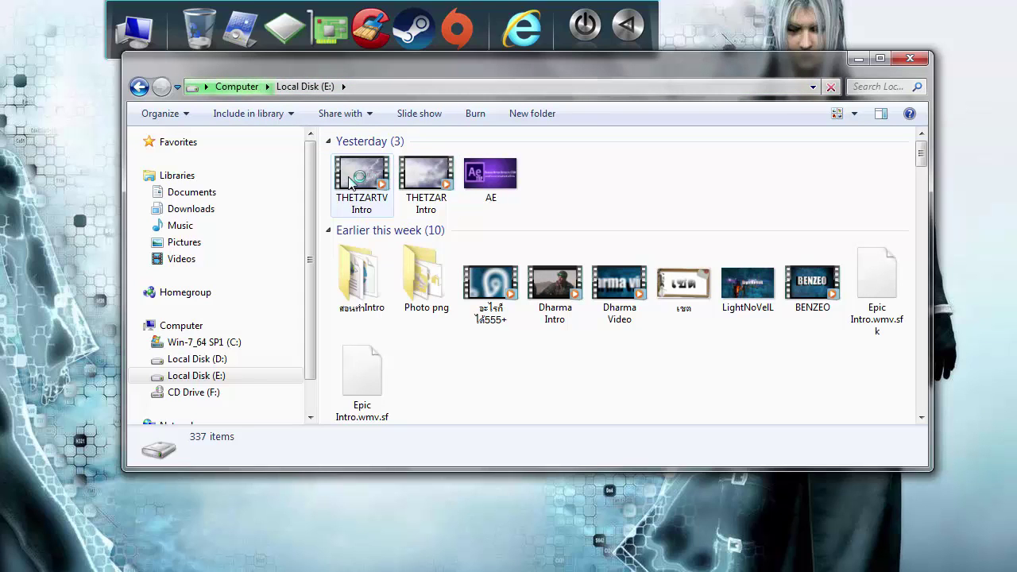
Play the THETZARTV Intro video from the drive and maximize the media player window.
mouse_move(350, 181)
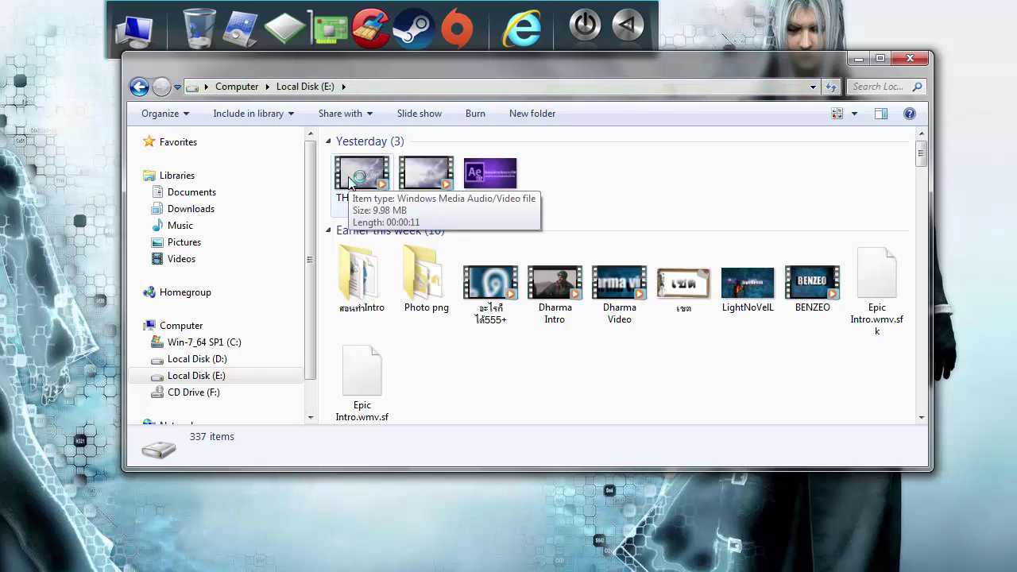
left_click(349, 181)
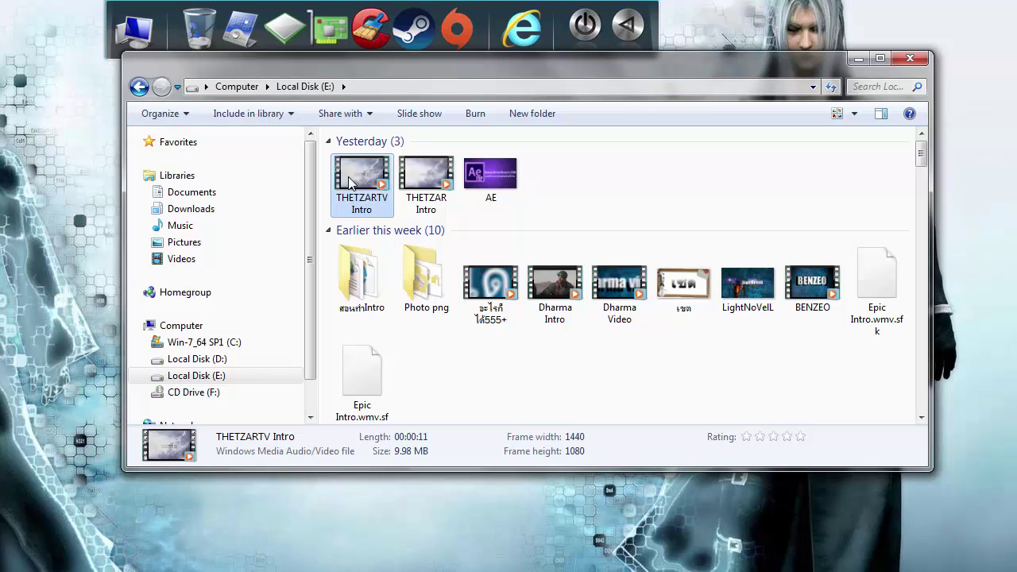
right_click(348, 177)
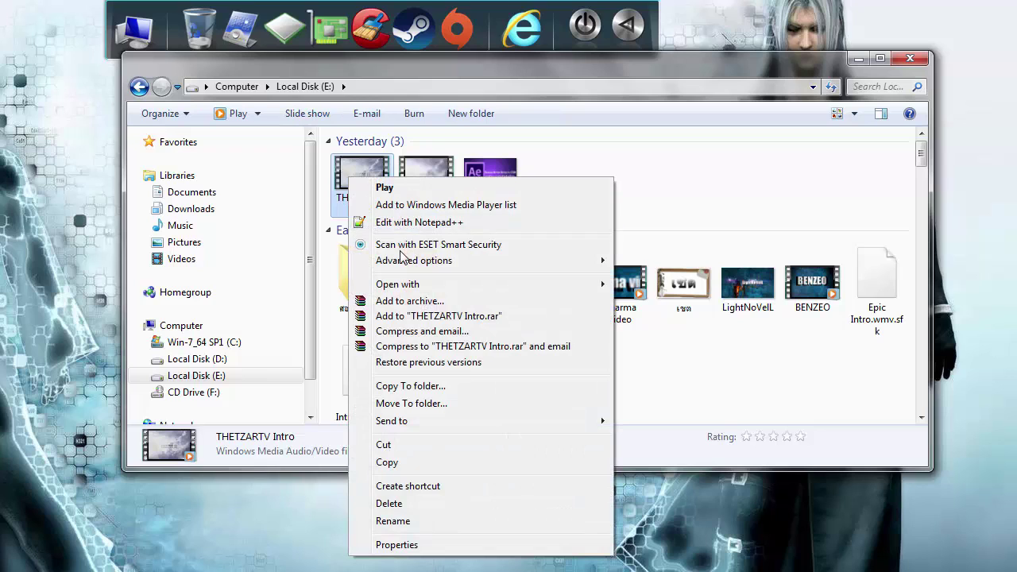
left_click(384, 189)
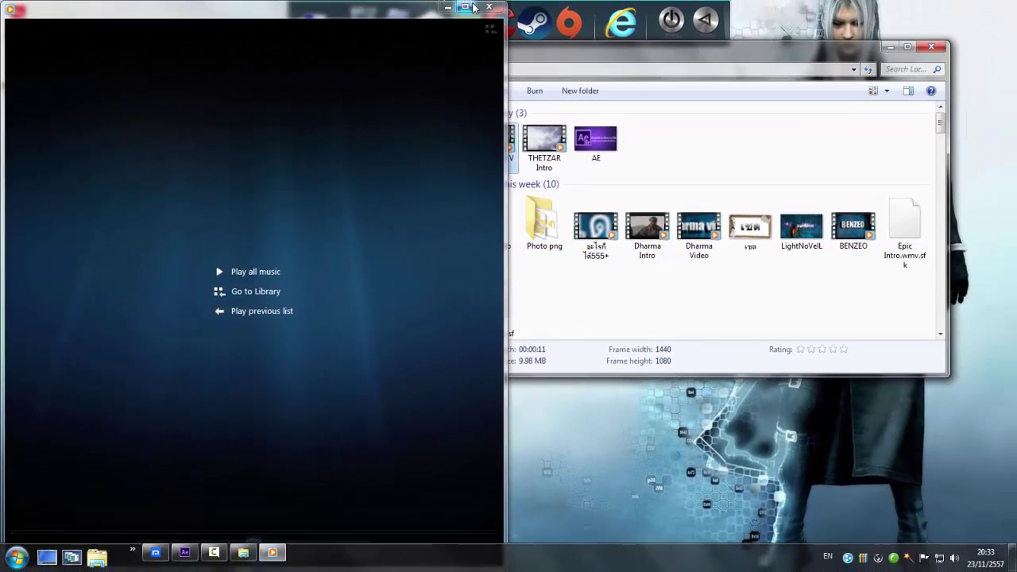
double_click(472, 7)
Lower the player's volume and replay the THETZARTV Intro video.
mouse_move(449, 352)
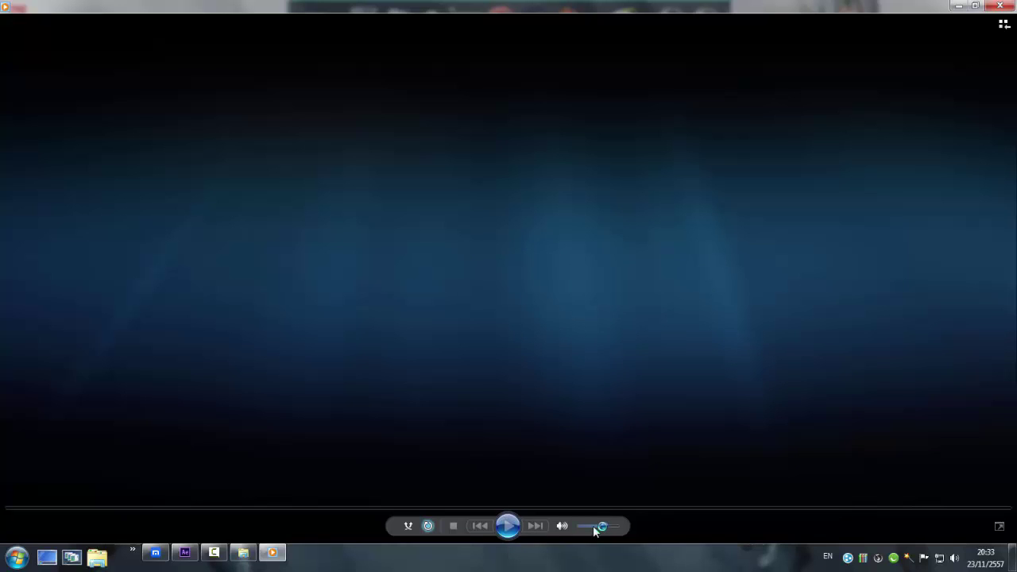
left_click_drag(594, 527, 589, 526)
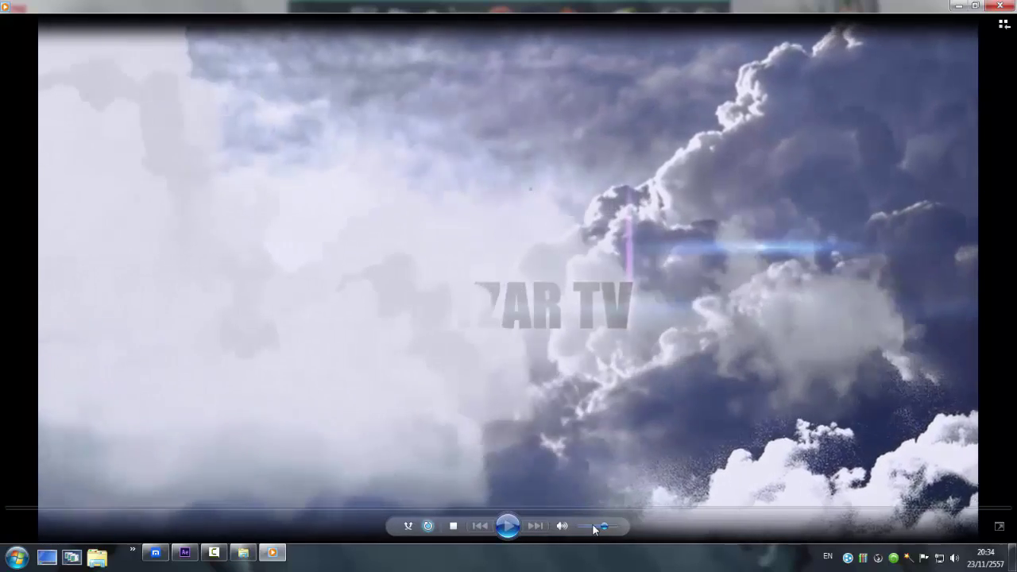
left_click(589, 526)
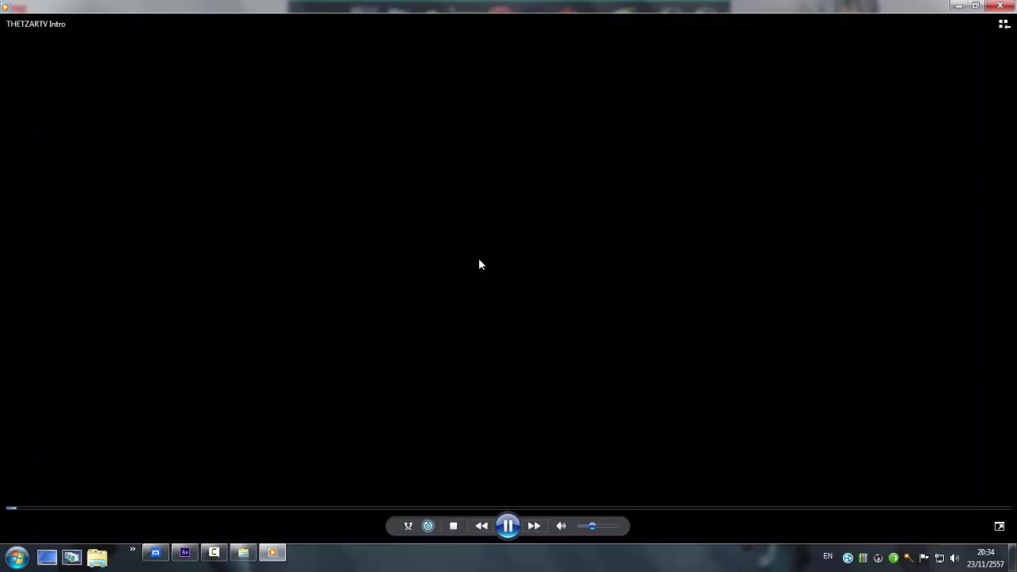
double_click(479, 266)
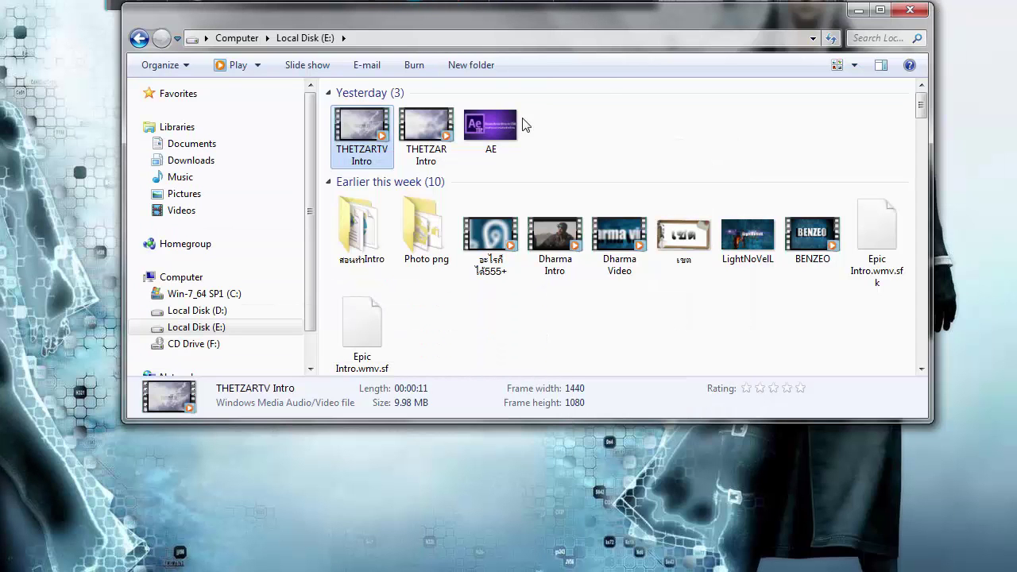
Minimize the Local Disk (E:) folder window after pointing out the AE and THETZAR Intro files.
left_click(508, 127)
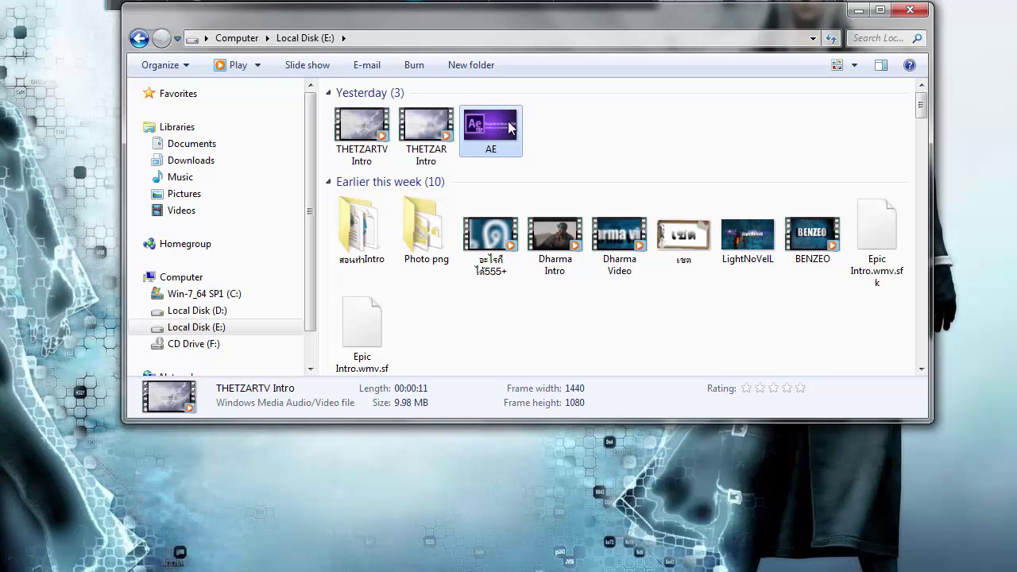
left_click(429, 131)
left_click(717, 143)
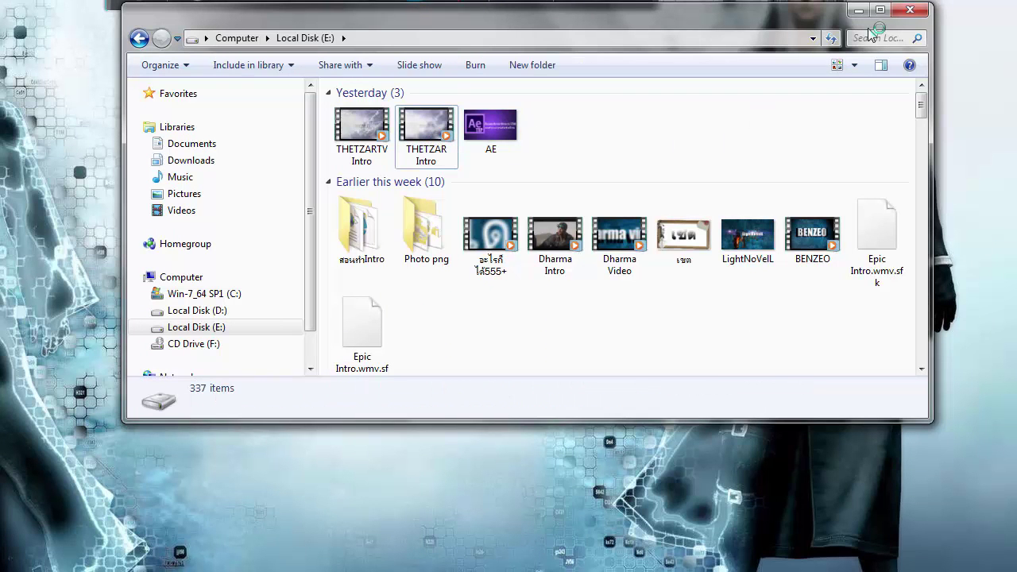
left_click(859, 10)
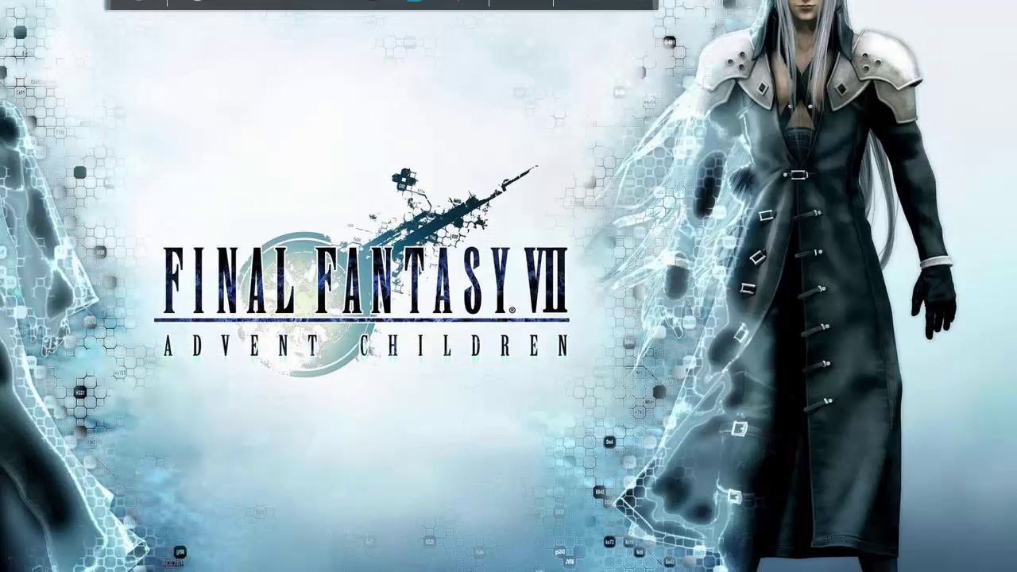
Switch to the web browser and search Google for "cloud png" in a new tab.
mouse_move(87, 569)
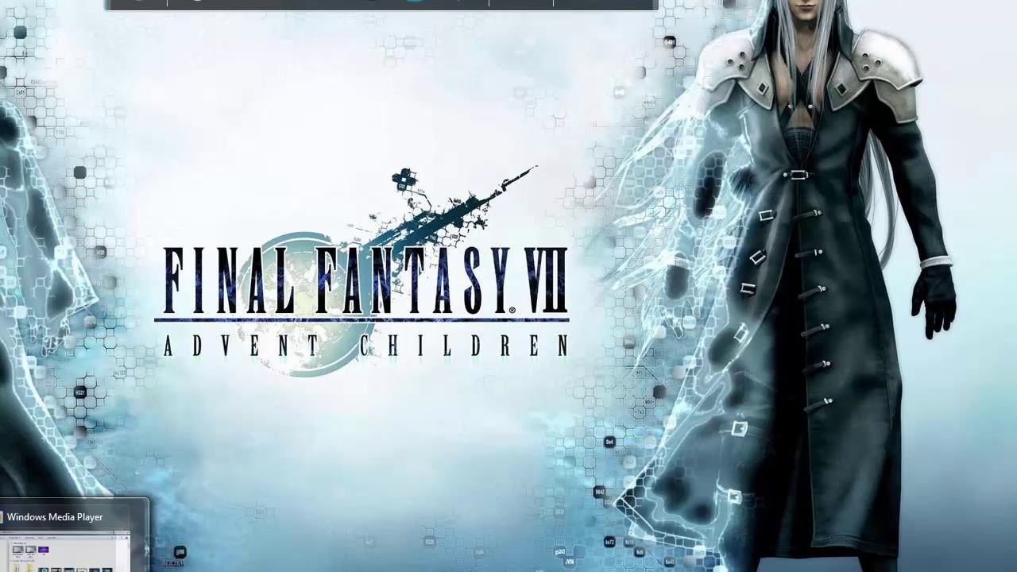
left_click(63, 565)
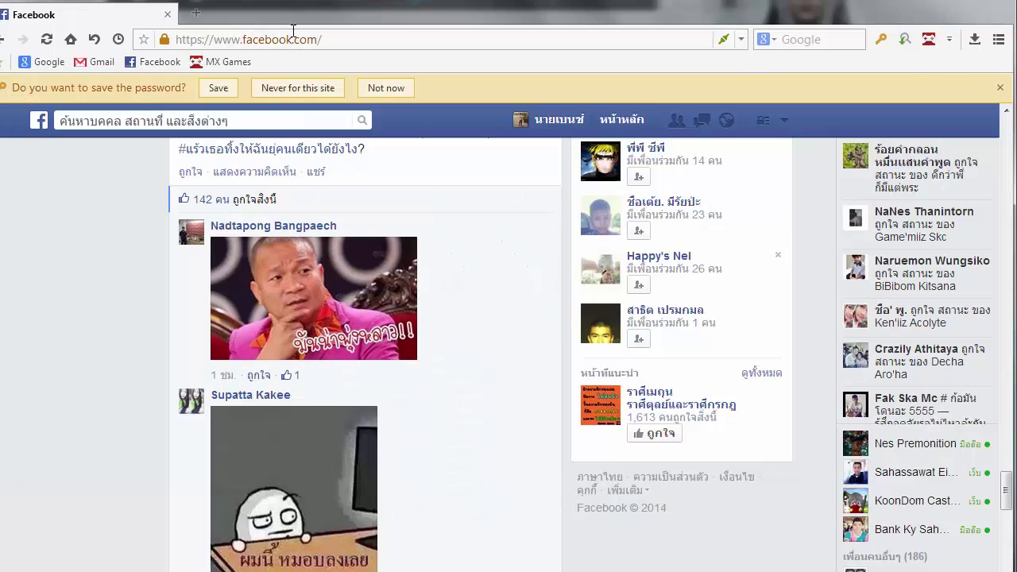
left_click(197, 14)
type("y")
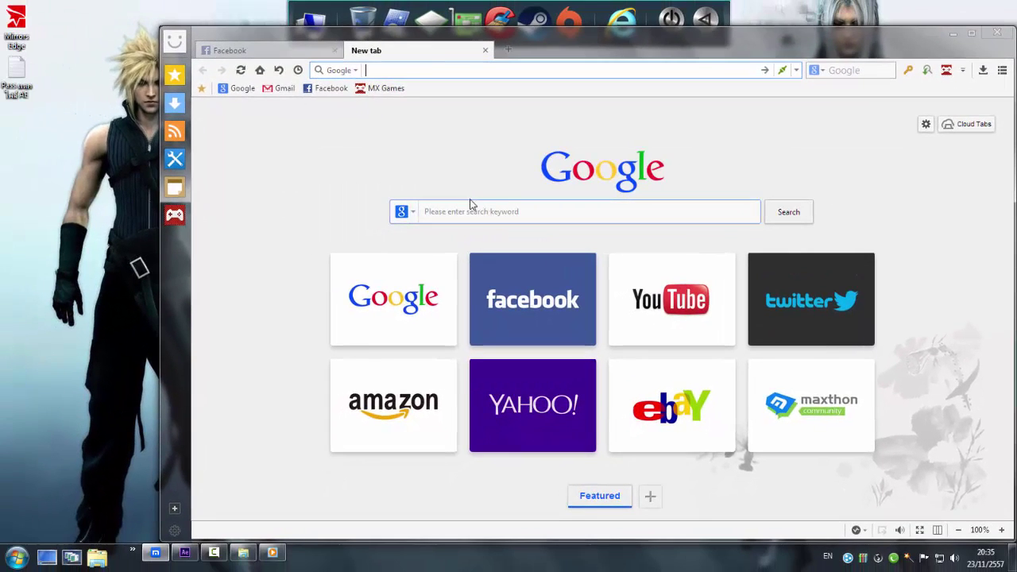
left_click(461, 213)
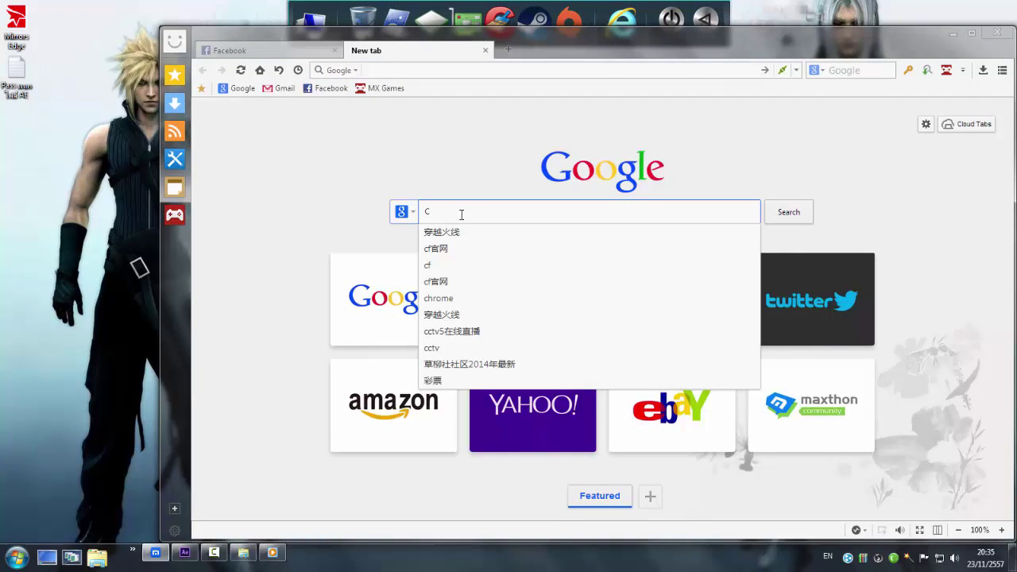
type("o")
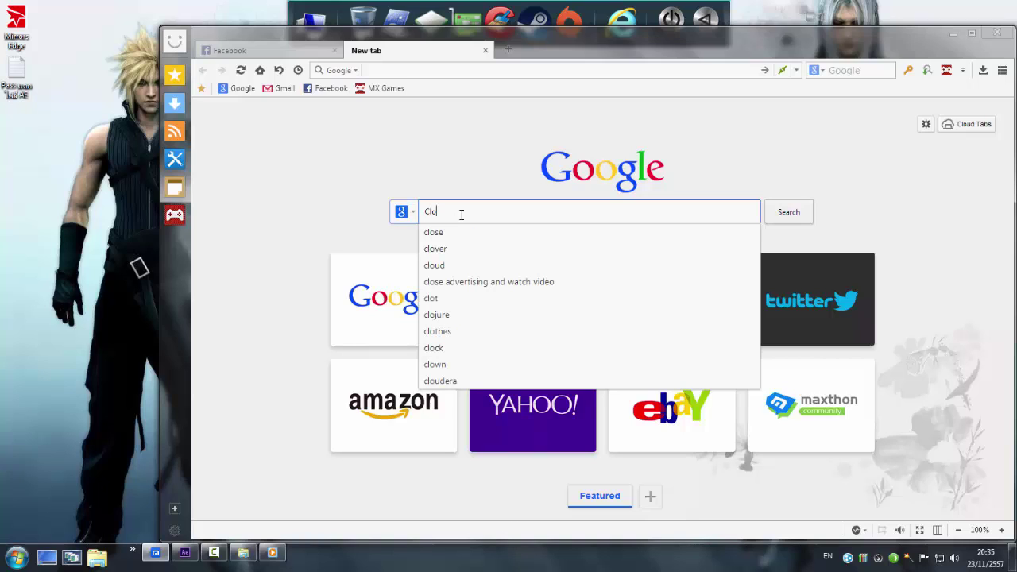
type("ud .png")
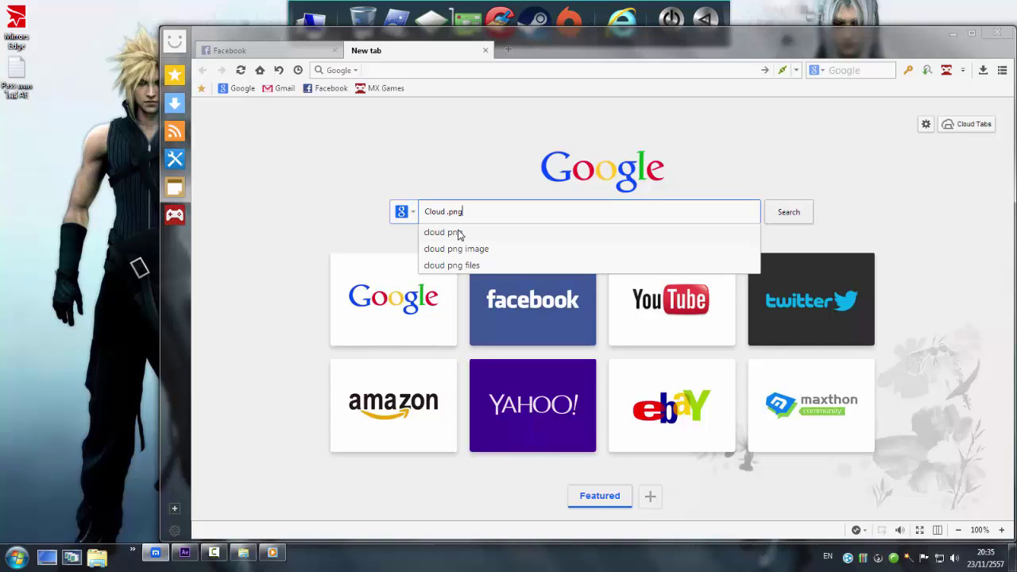
left_click(458, 233)
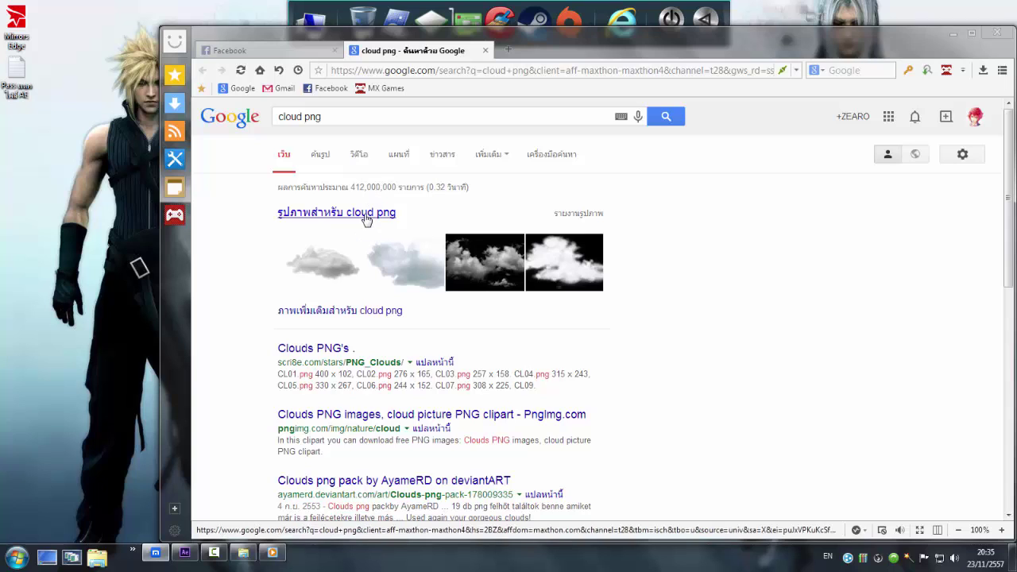
Look through the image results for cloud png and minimize the browser.
left_click(367, 220)
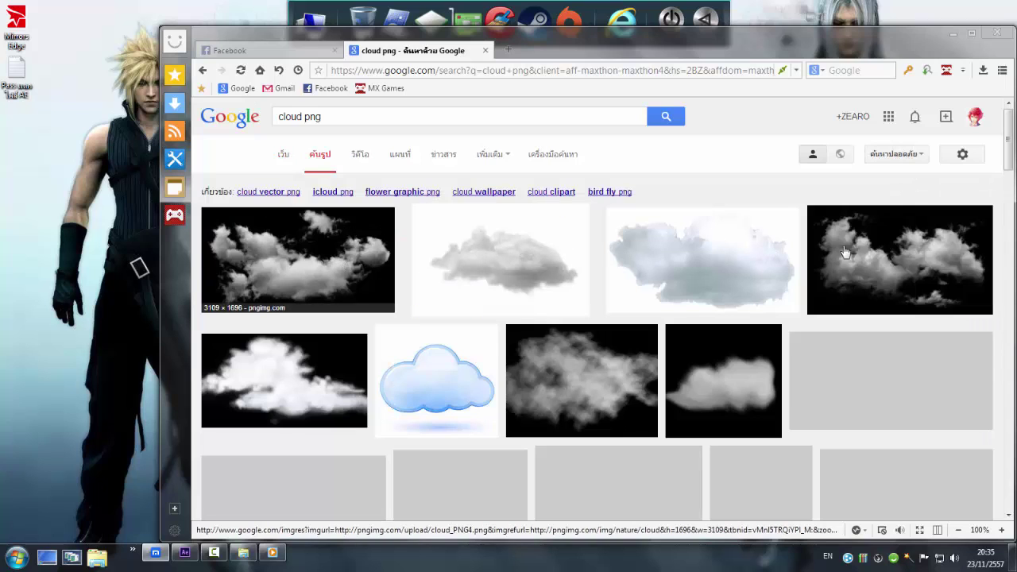
scroll(272, 228, "down", 2)
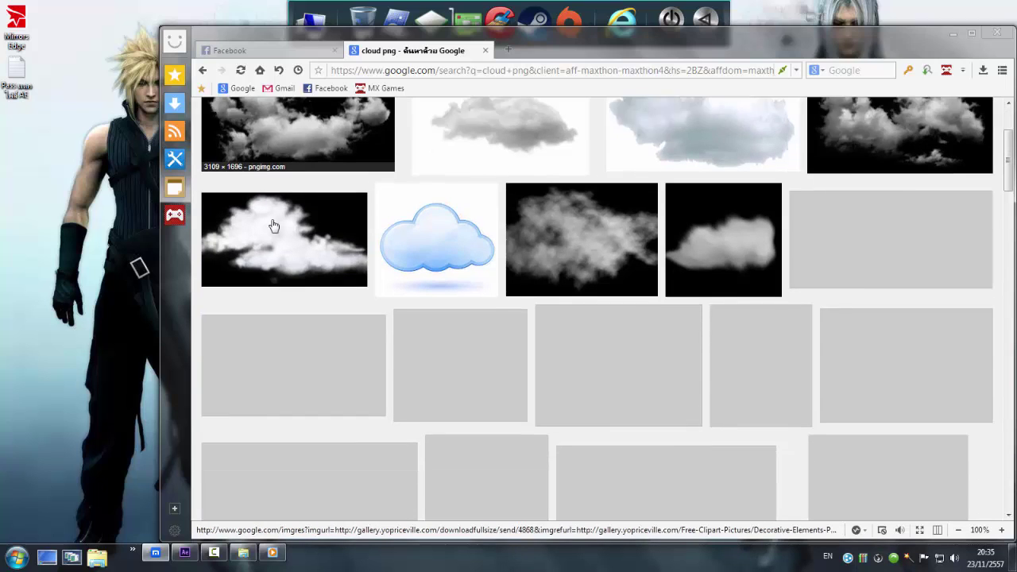
left_click(950, 35)
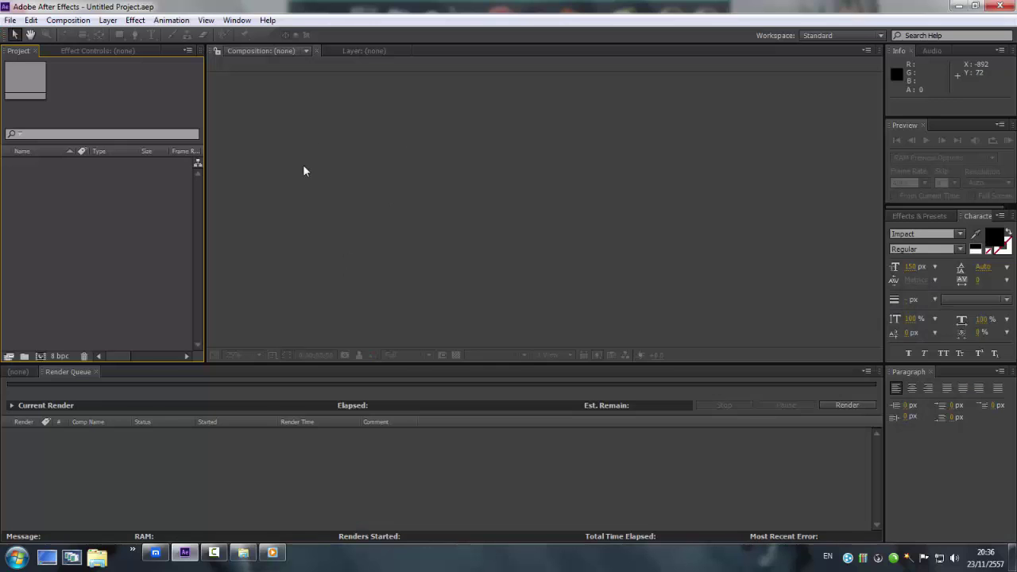
Close the Render Queue and create a composition with the HDTV 1080 29.97 preset, 1920 x 1080 px, quarter resolution and 10-second duration.
left_click(94, 372)
right_click(76, 207)
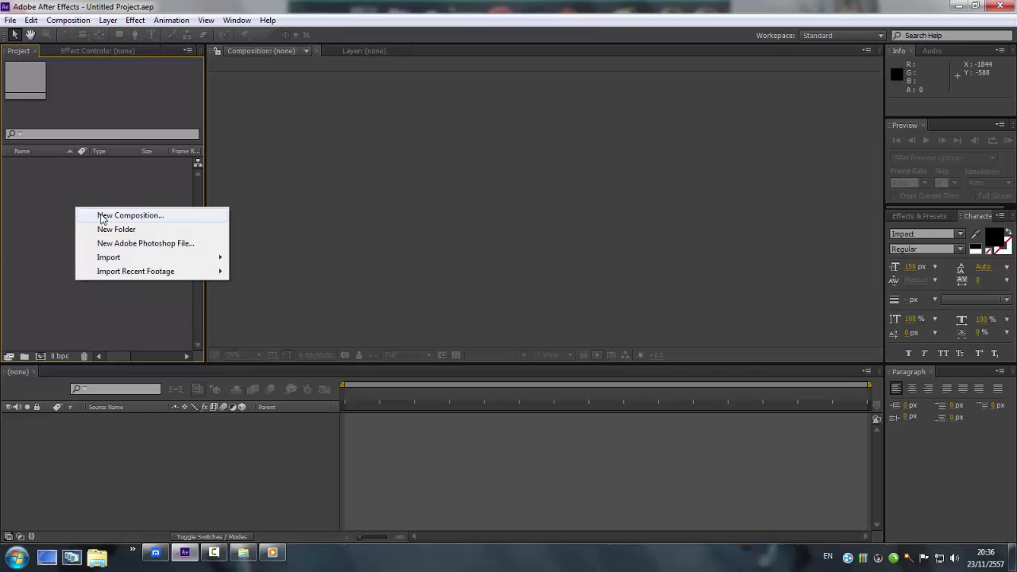
left_click(102, 215)
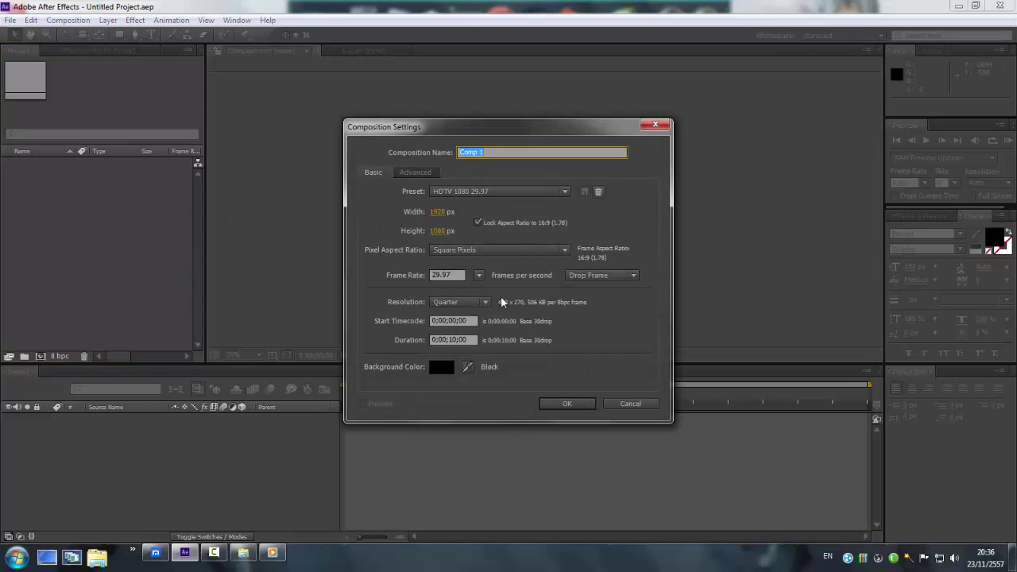
left_click(567, 403)
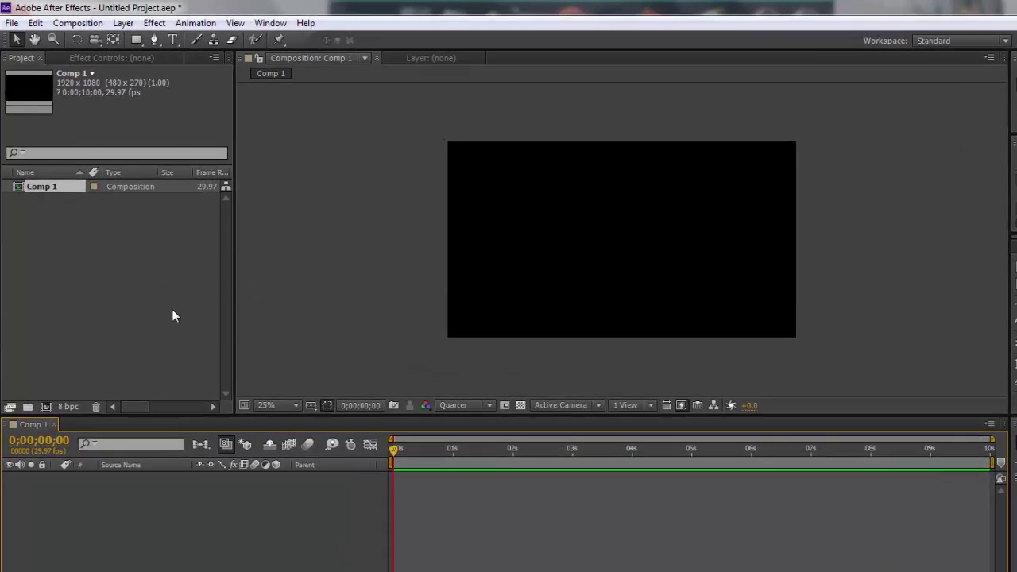
Start importing footage and browse from Local Disk (D:) to Local Disk (E:).
left_click(152, 277)
double_click(189, 339)
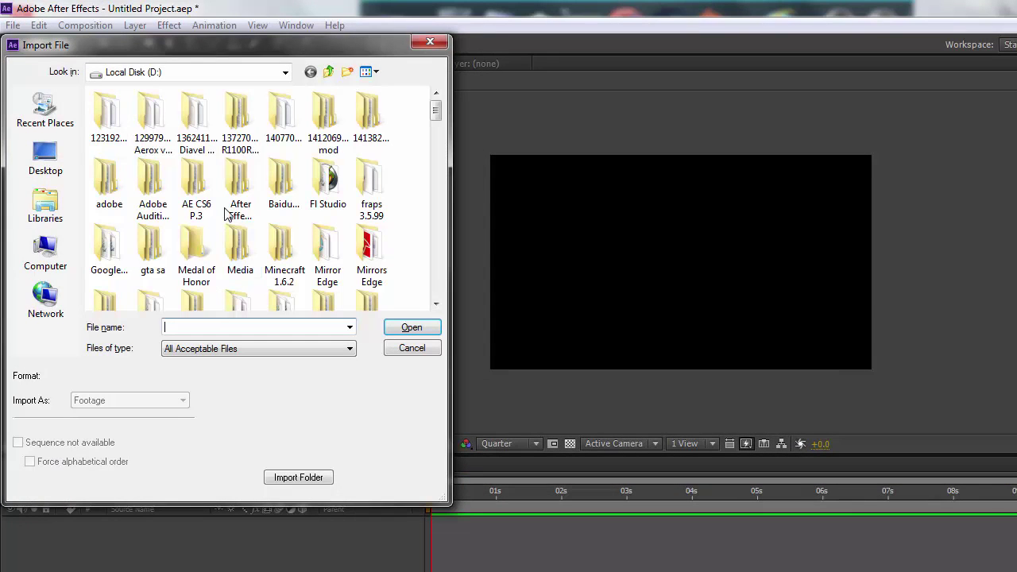
left_click(375, 254)
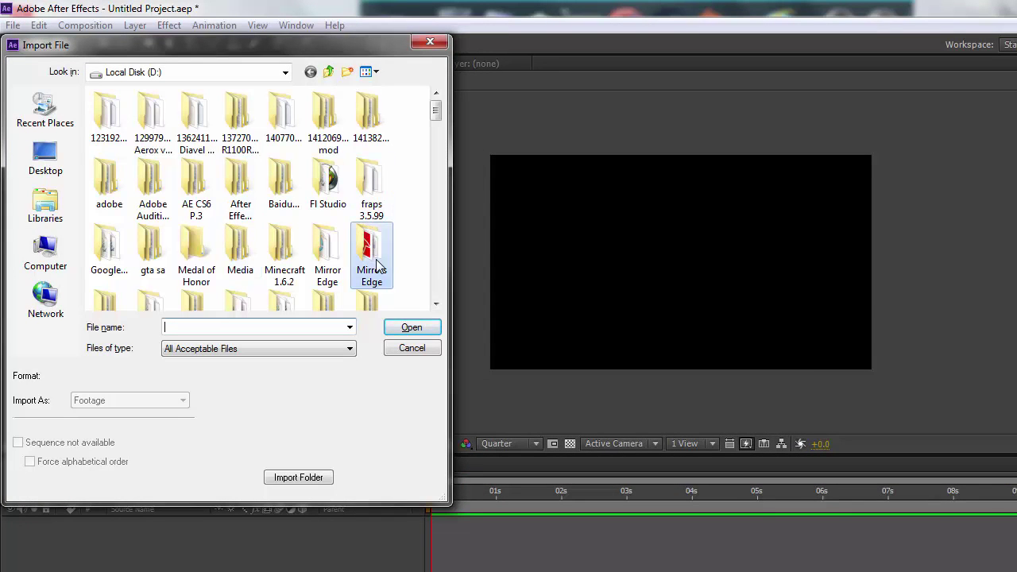
scroll(374, 266, "down", 1)
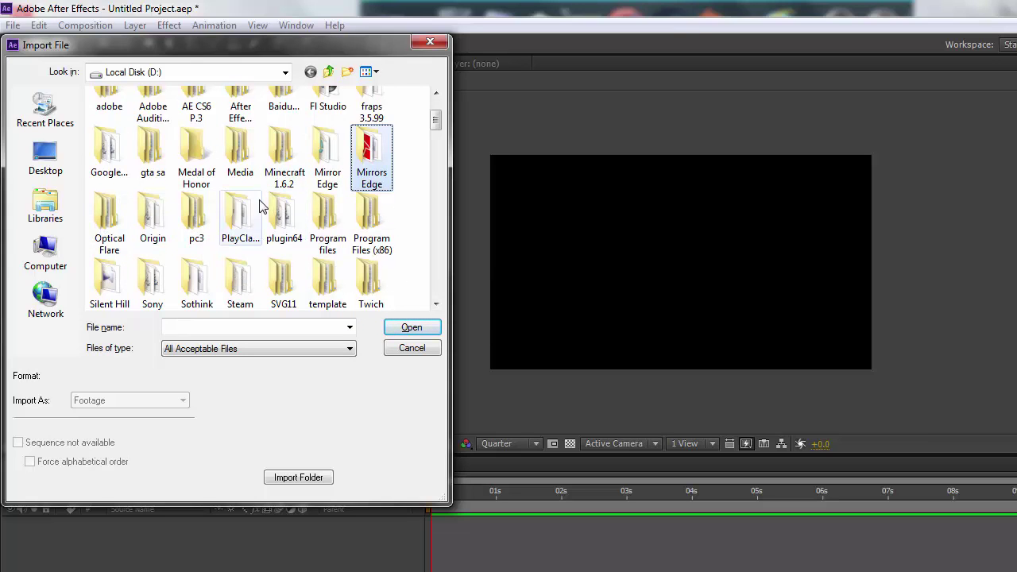
scroll(262, 206, "down", 2)
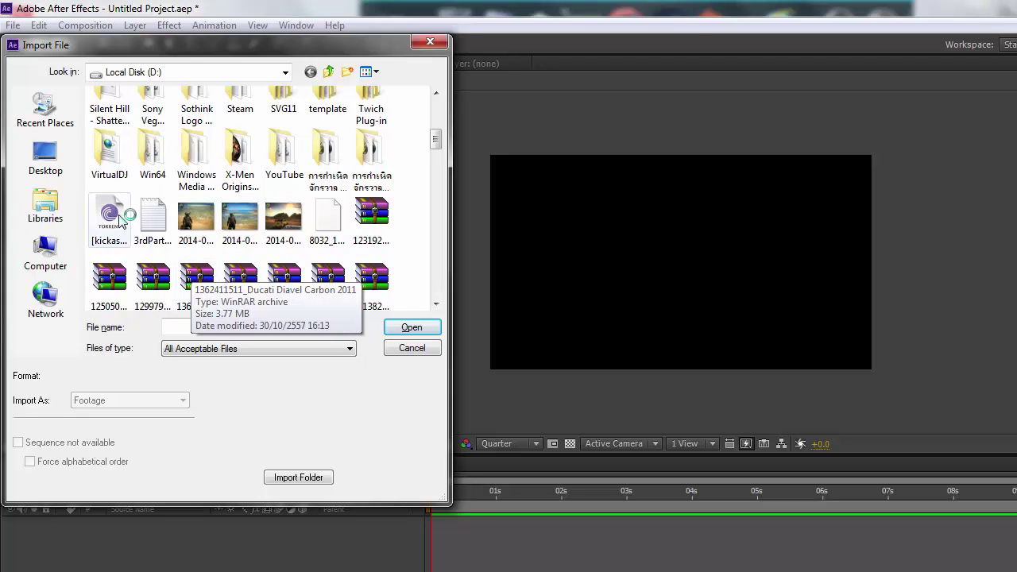
left_click(49, 255)
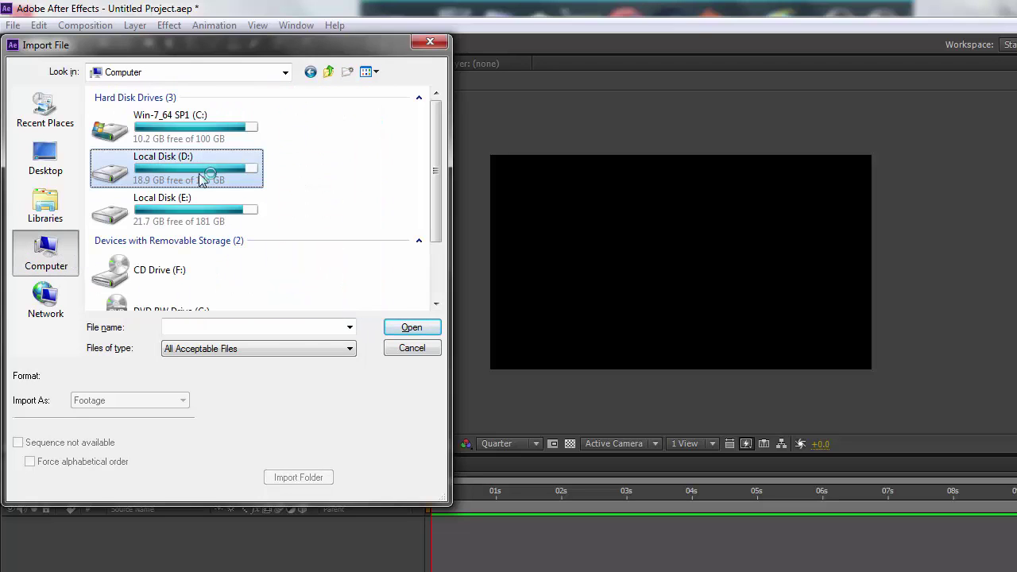
double_click(199, 218)
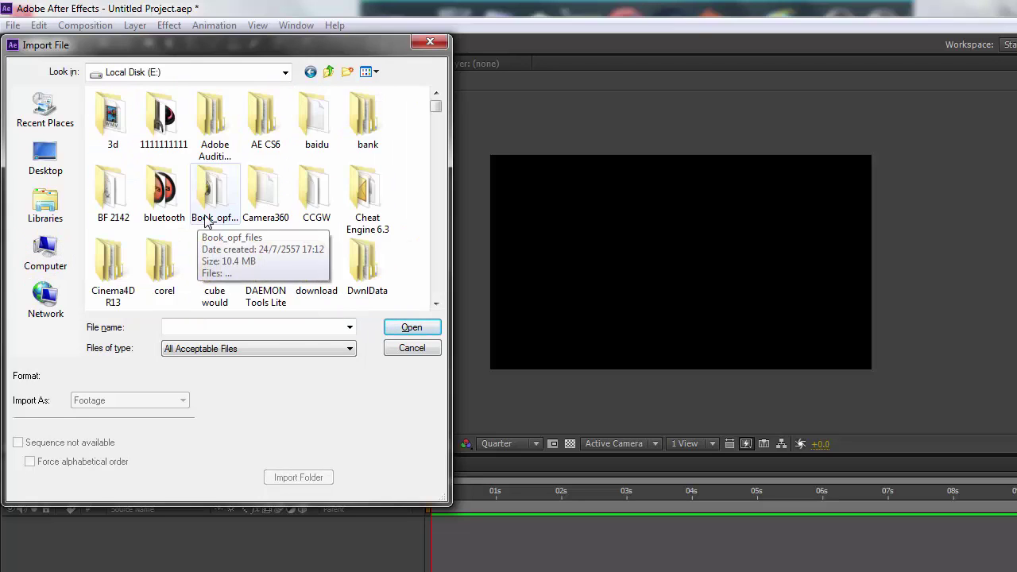
Open the Photo png folder on Local Disk (E:) and select the clouds JPEG image.
left_click(311, 186)
scroll(343, 213, "down", 1)
scroll(343, 213, "down", 3)
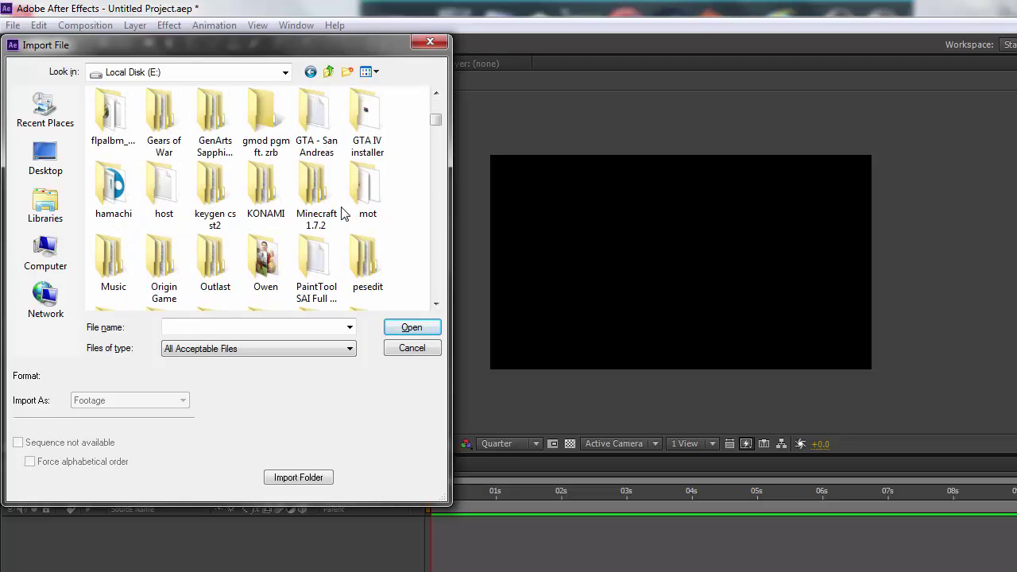
scroll(344, 213, "down", 2)
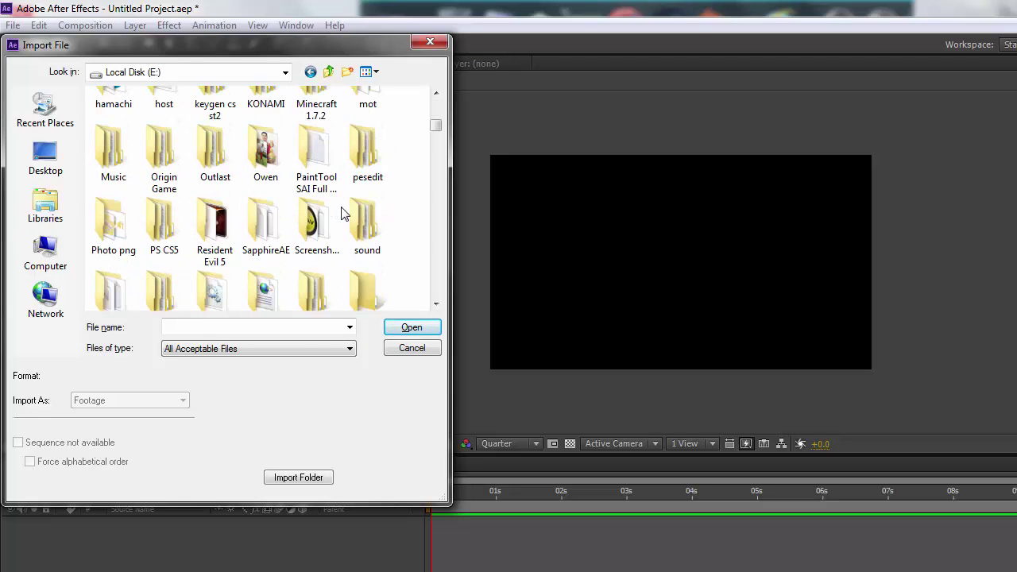
double_click(110, 230)
left_click(299, 241)
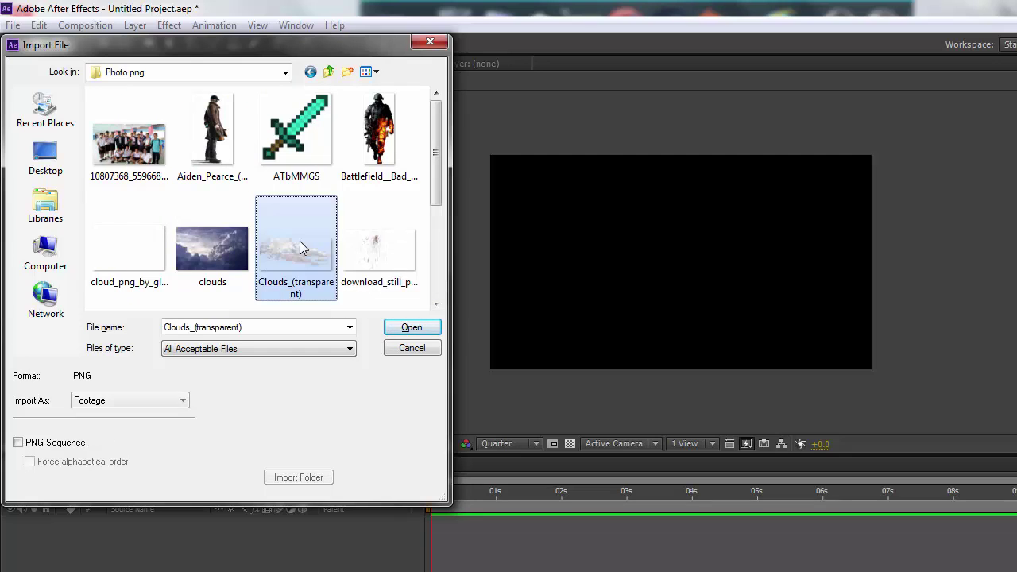
left_click(207, 251)
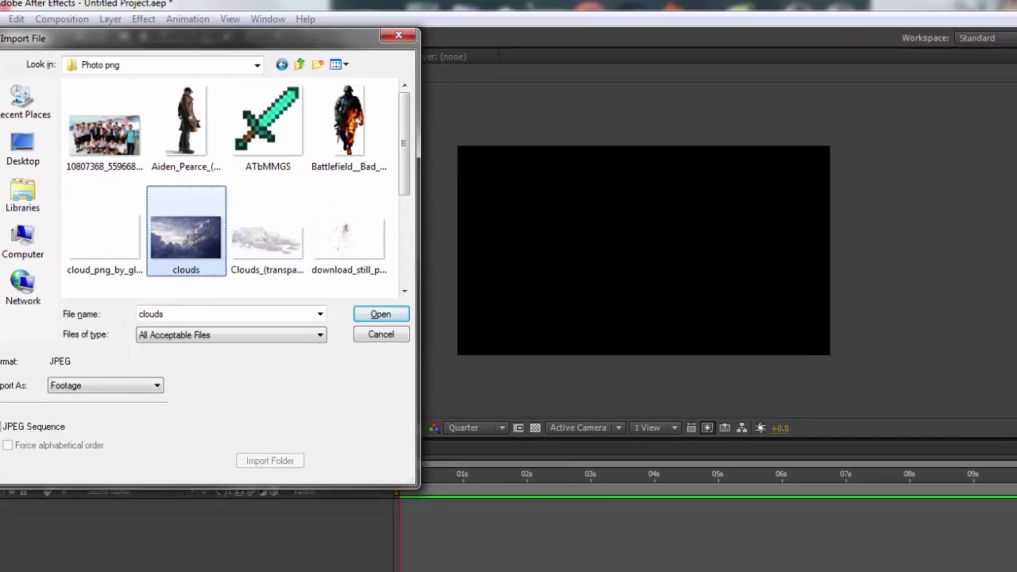
Switch to the web browser and change the Google image search to "cloud backgrond HD".
key("alt+Tab")
scroll(493, 322, "up", 3)
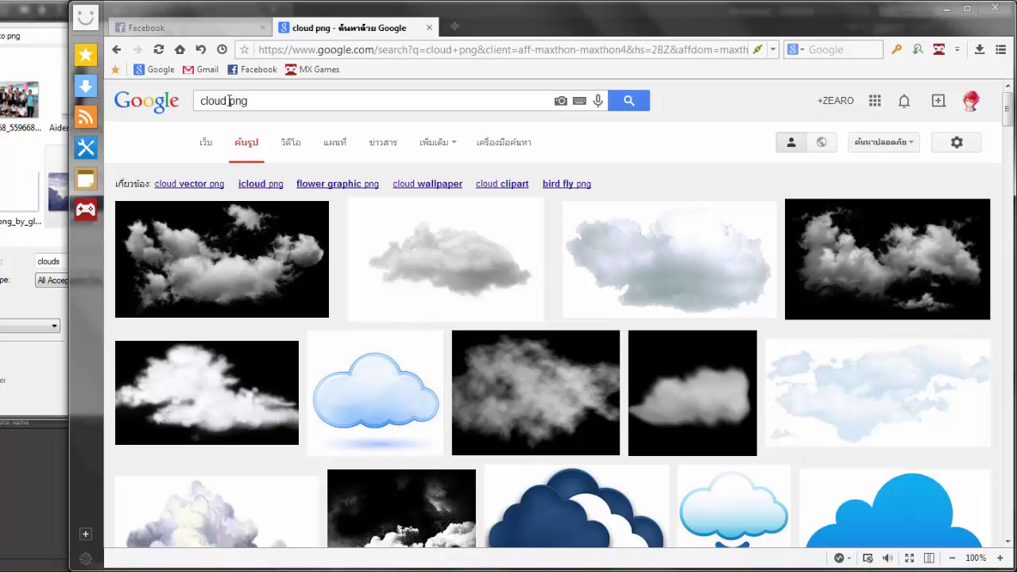
left_click_drag(229, 101, 272, 103)
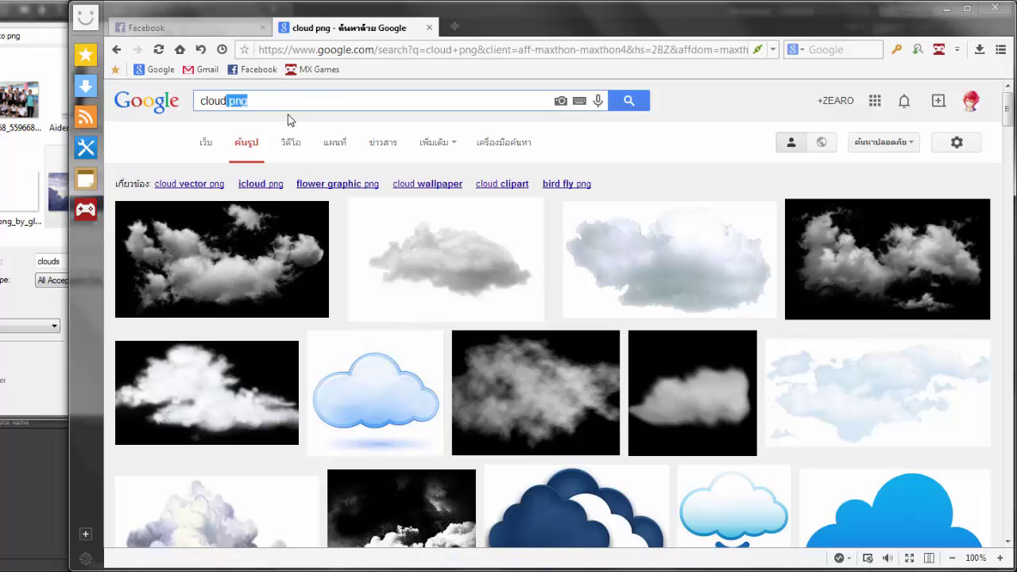
key("BackSpace")
key("Return")
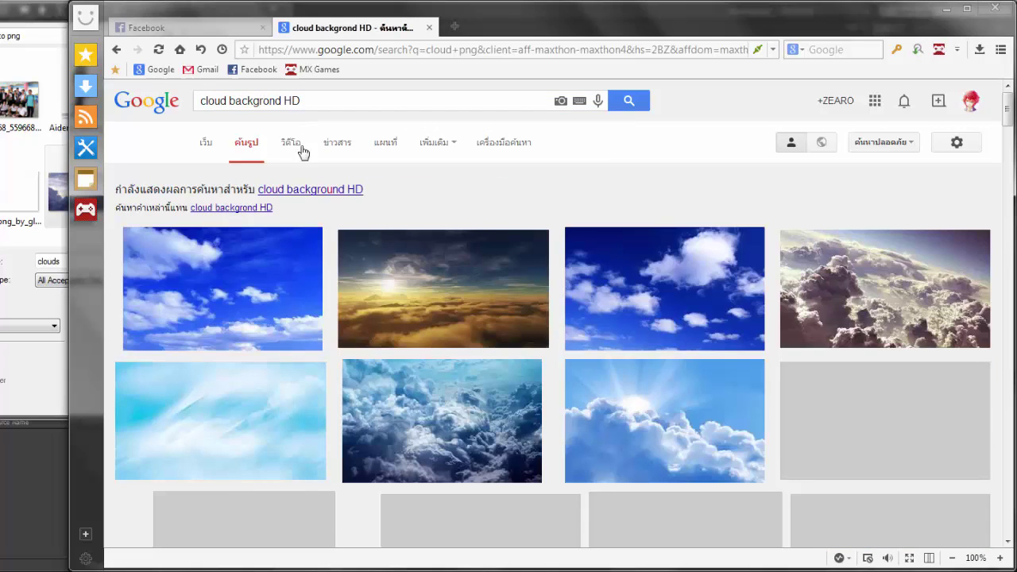
Look through the HD cloud background image results and minimize the browser.
scroll(549, 265, "down", 1)
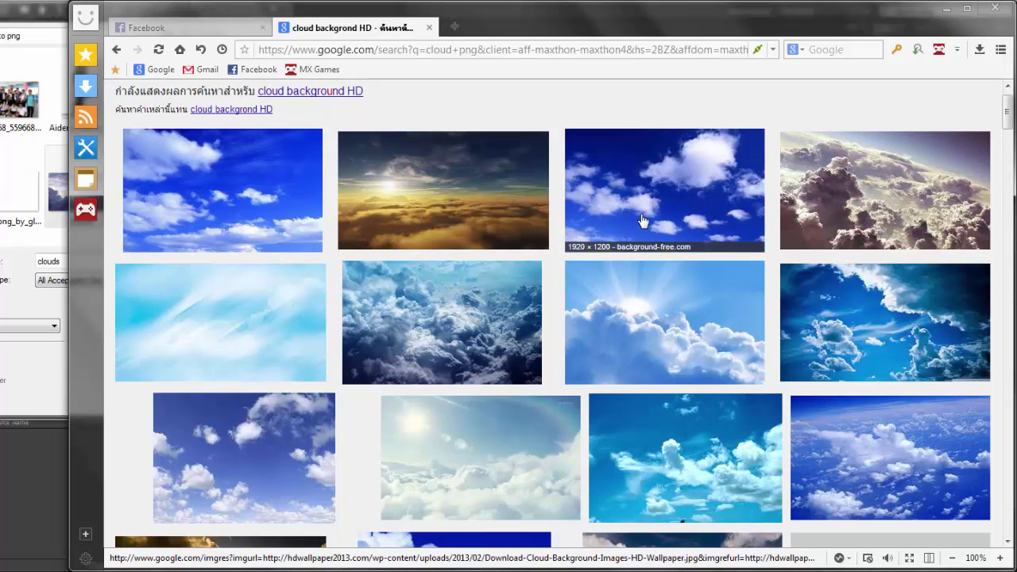
scroll(642, 220, "down", 2)
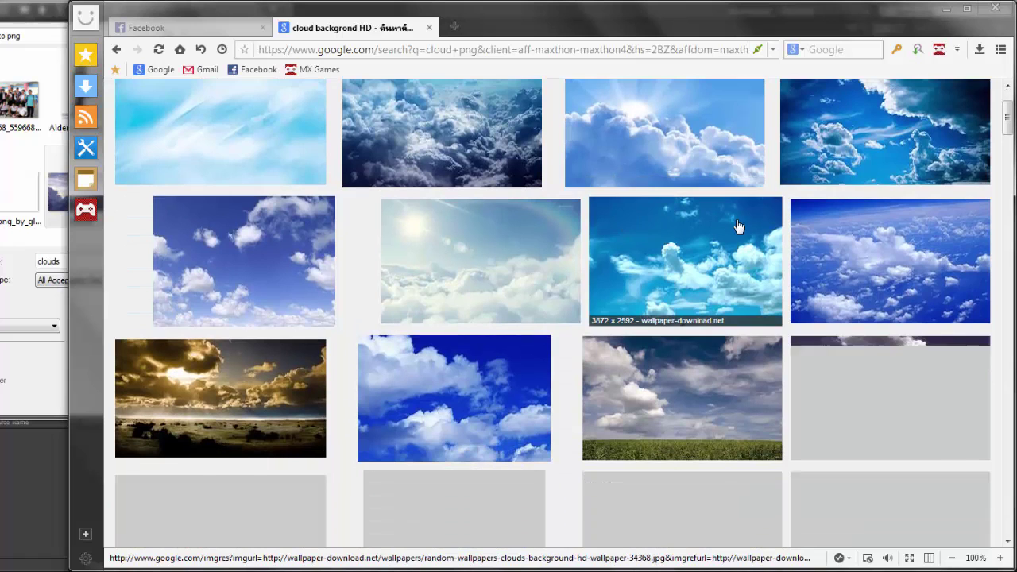
scroll(551, 230, "down", 2)
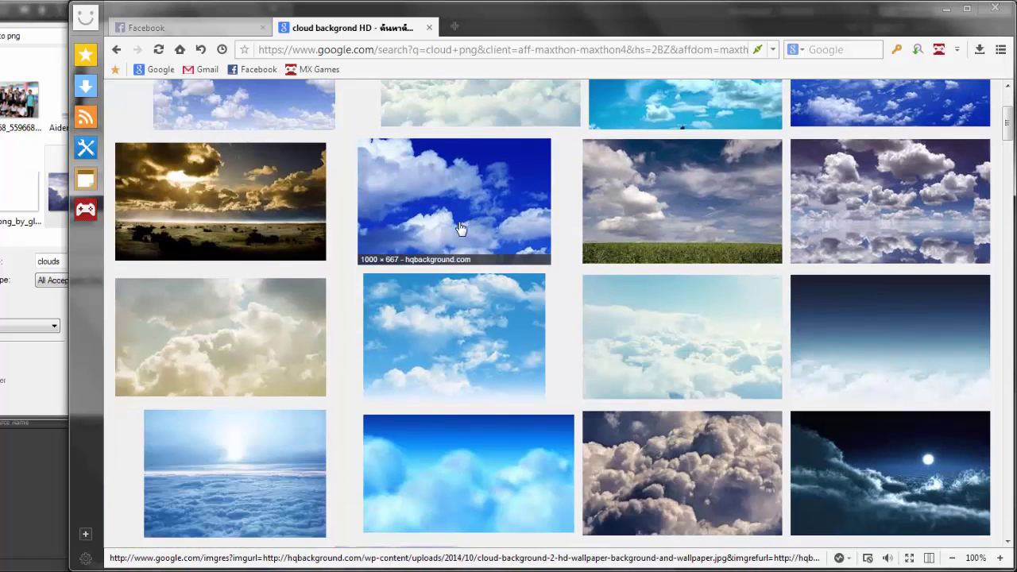
scroll(636, 227, "down", 2)
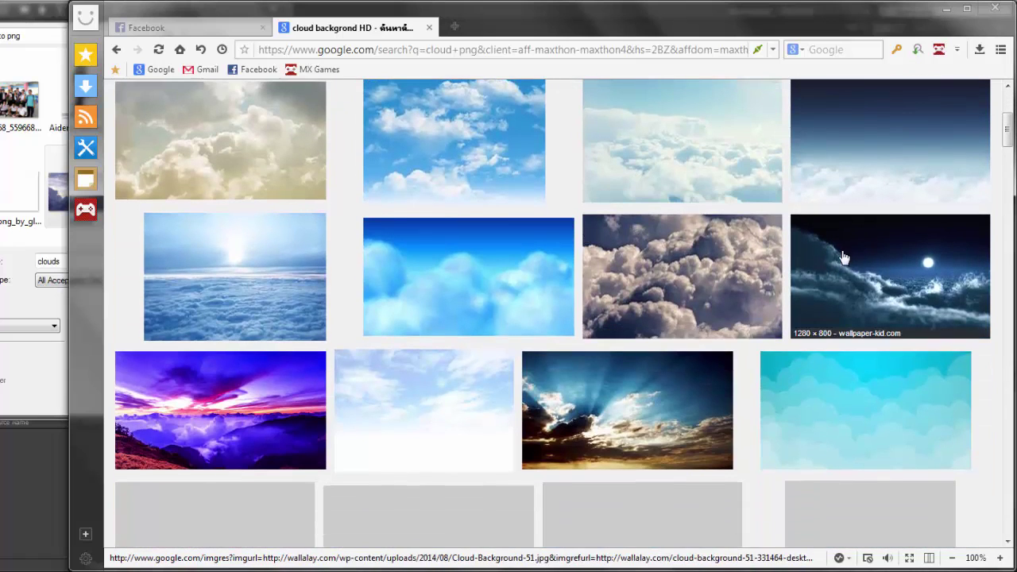
scroll(593, 289, "down", 2)
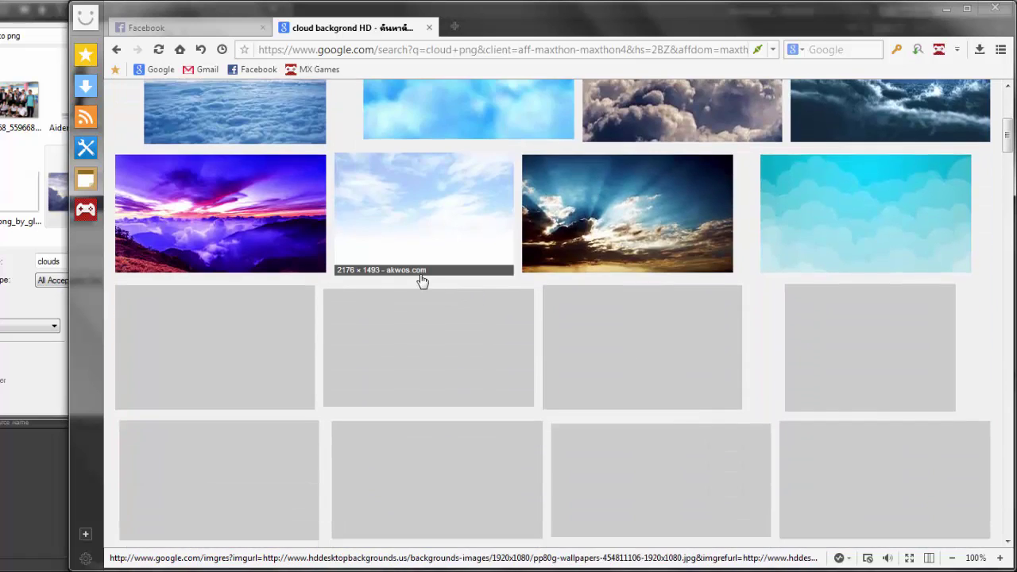
scroll(422, 282, "down", 3)
scroll(422, 278, "up", 6)
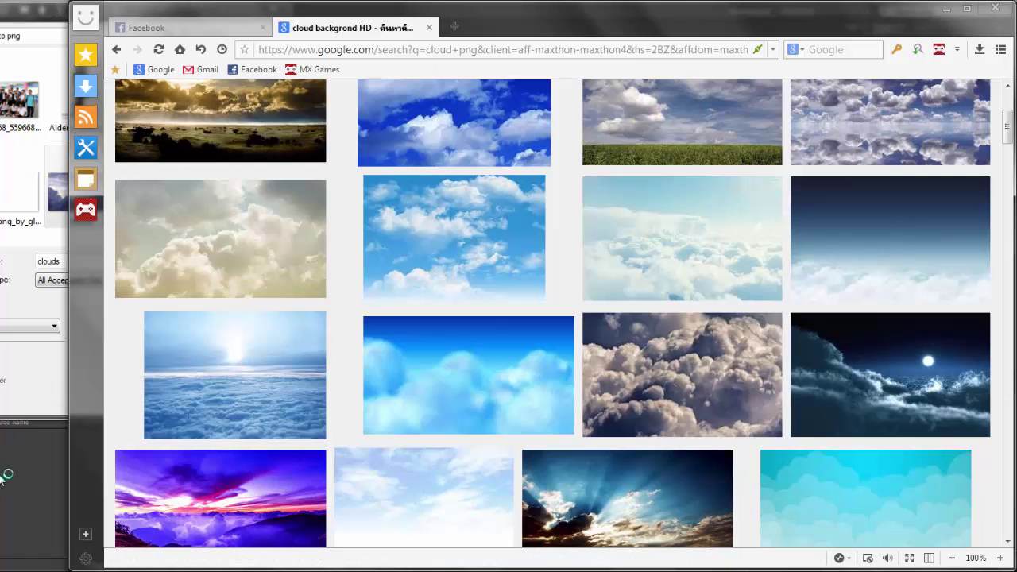
left_click(946, 8)
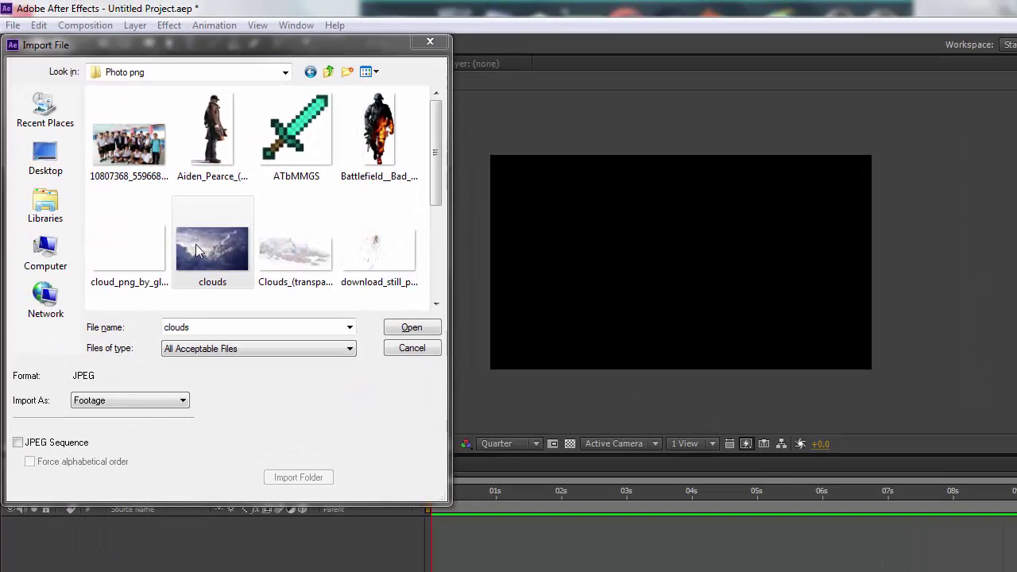
left_click(198, 251)
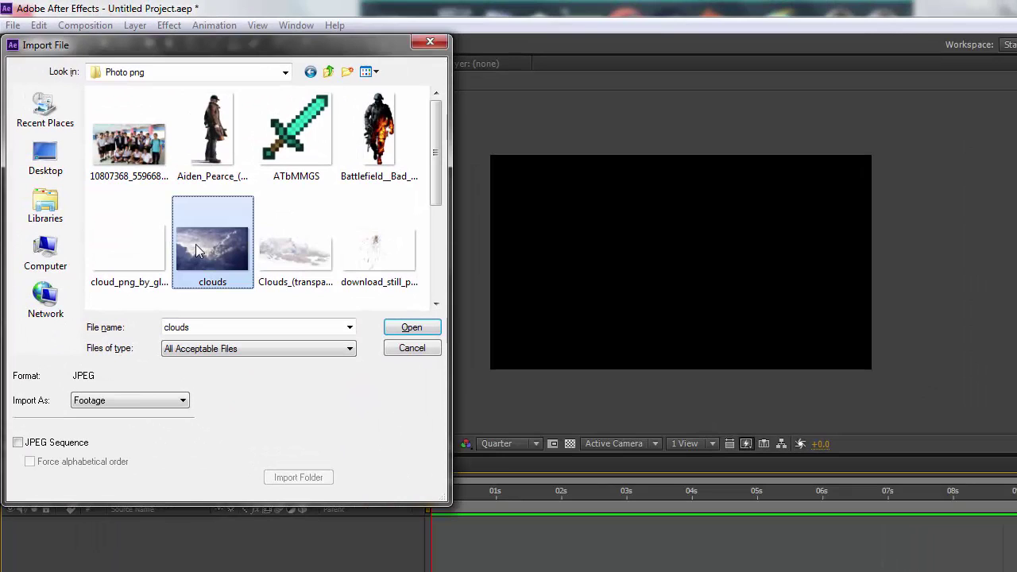
left_click(317, 304)
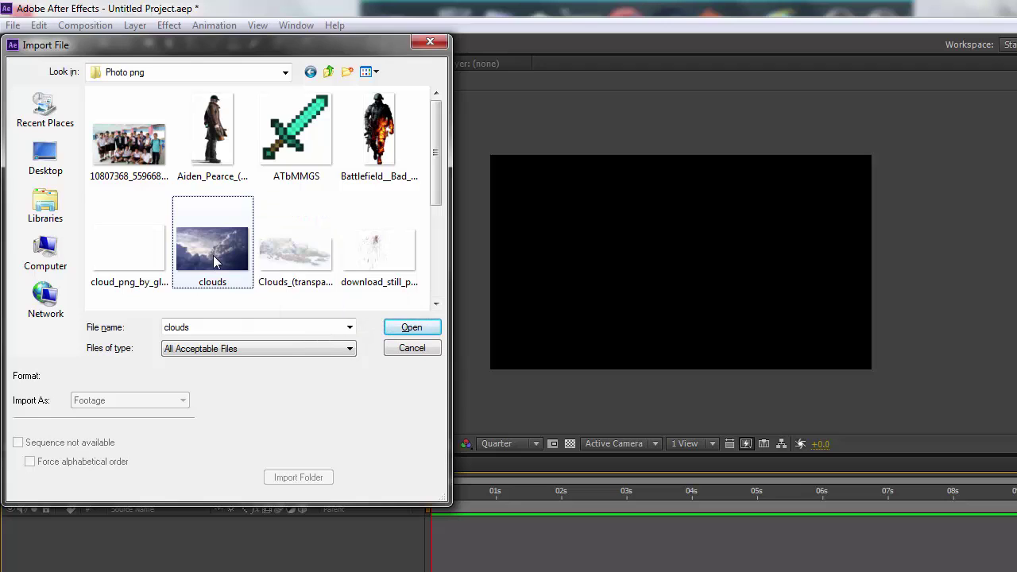
left_click(213, 262)
left_click(274, 250, "ctrl")
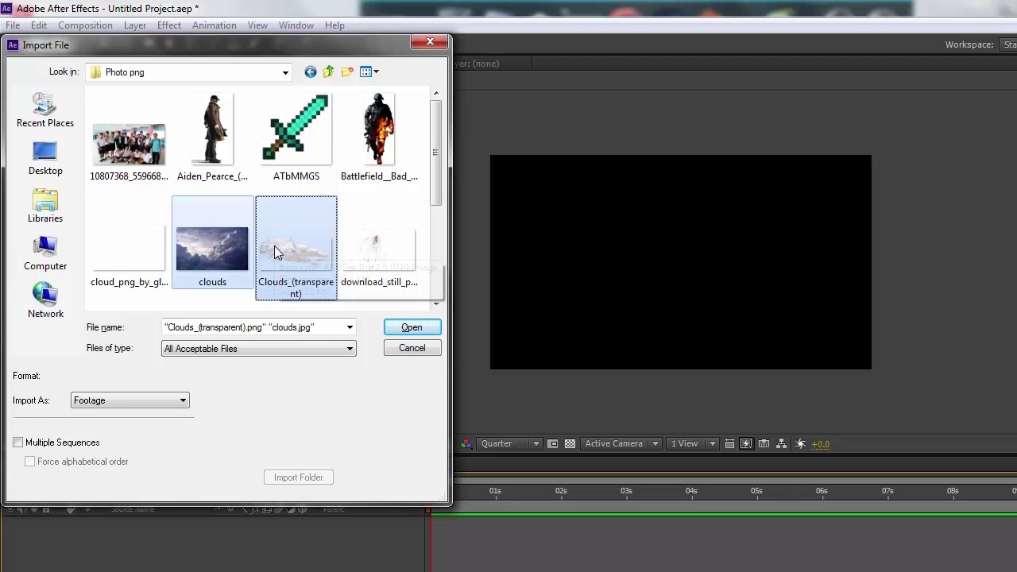
scroll(277, 253, "down", 2)
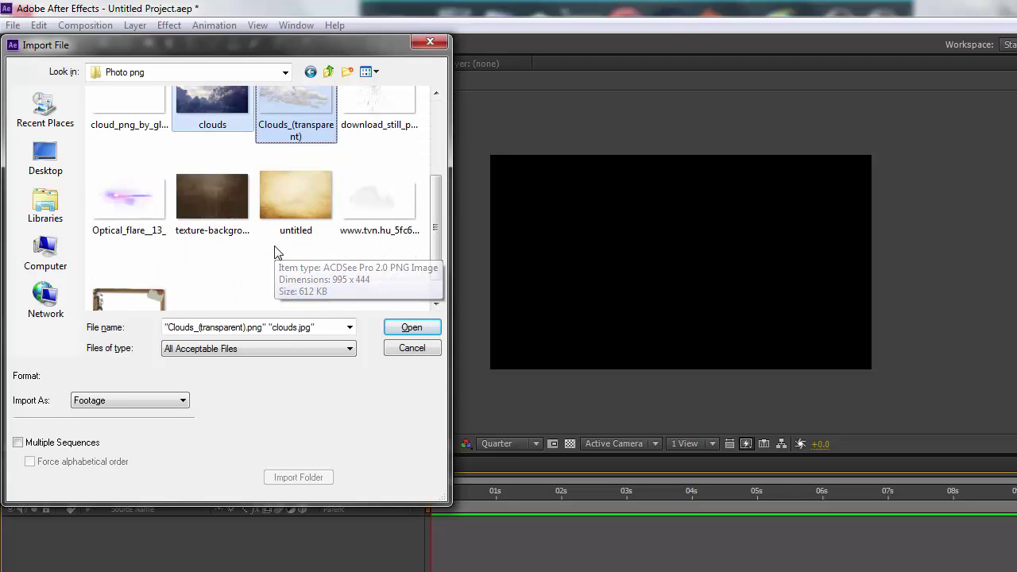
left_click(374, 222)
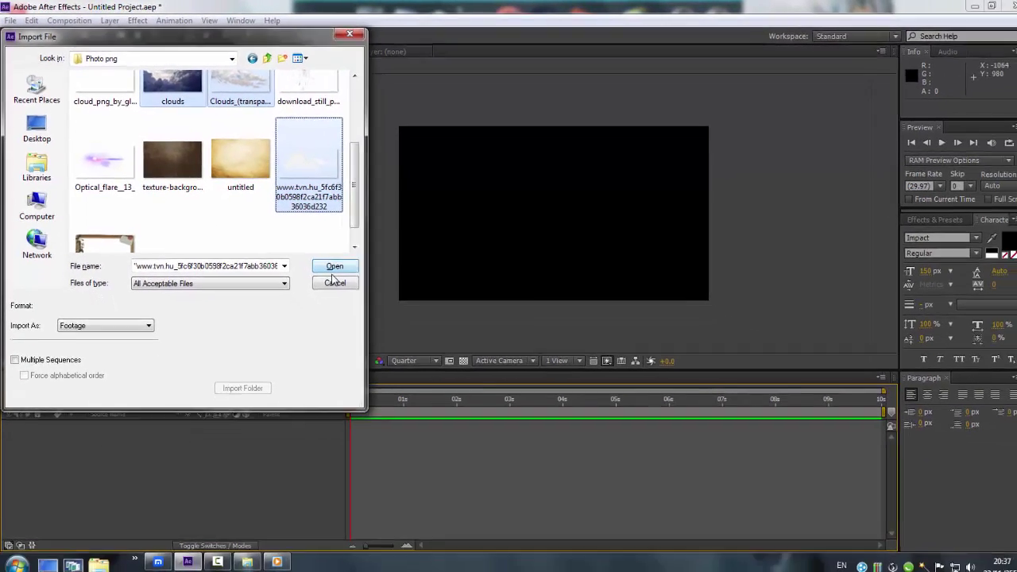
left_click(411, 326)
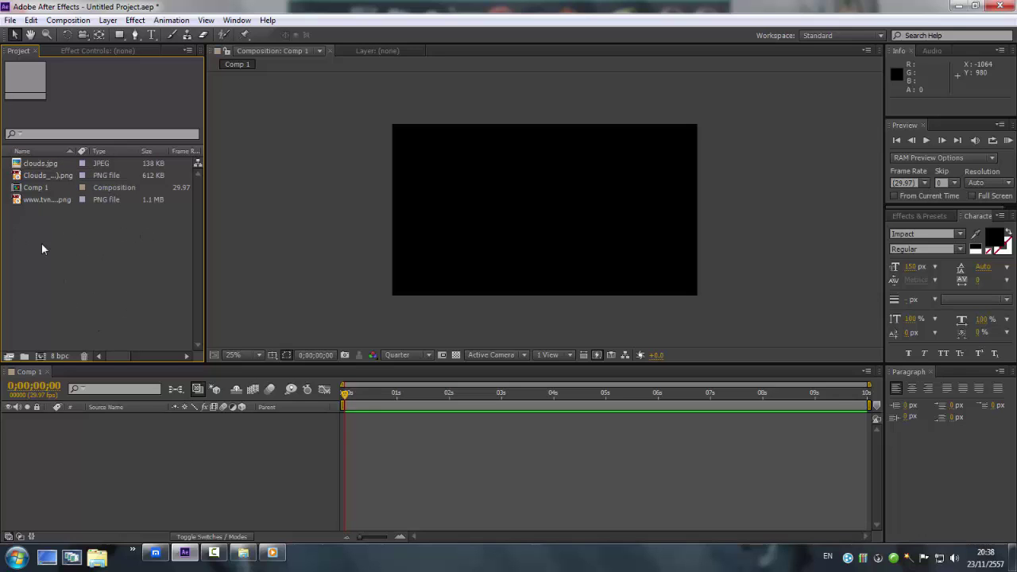
Add clouds.jpg to the Comp 1 timeline, re-enable the view refresh and scale the image up to cover the frame.
left_click(44, 165)
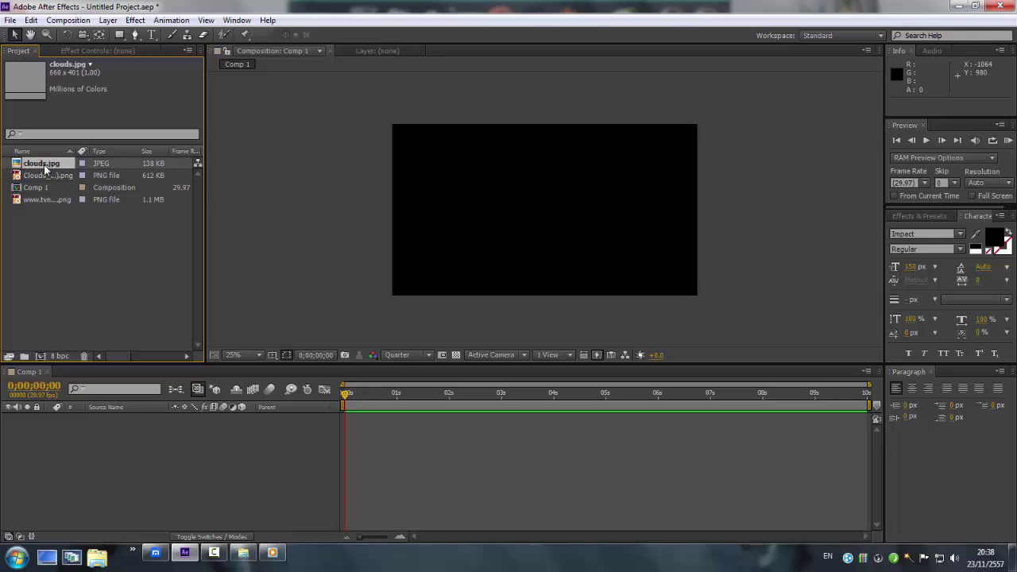
left_click_drag(43, 166, 92, 426)
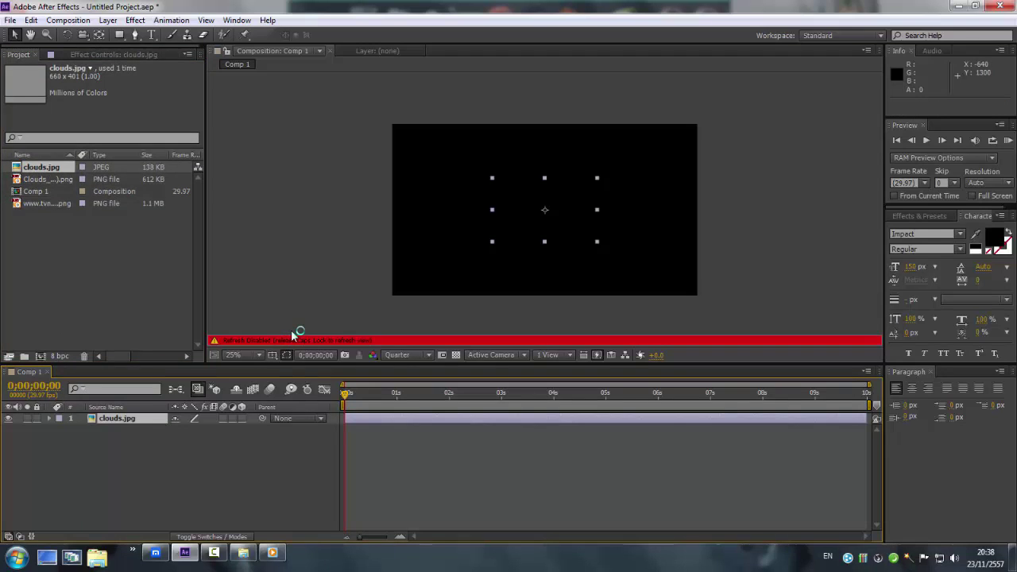
key("Caps_Lock")
left_click_drag(494, 242, 387, 298)
left_click(316, 221)
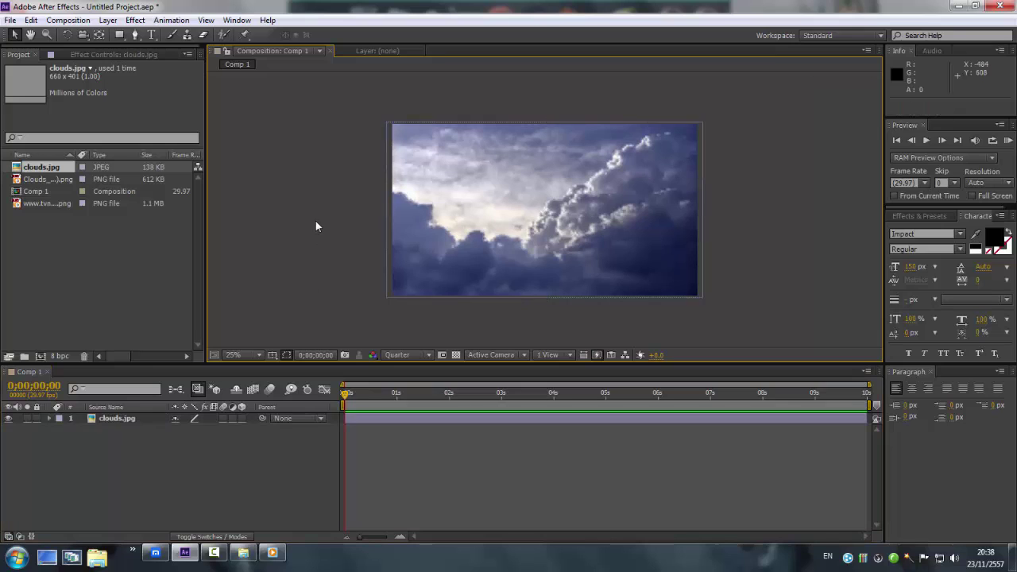
Enlarge the clouds.jpg layer past the frame edges to a scale of about 327% by 303%.
left_click(431, 220)
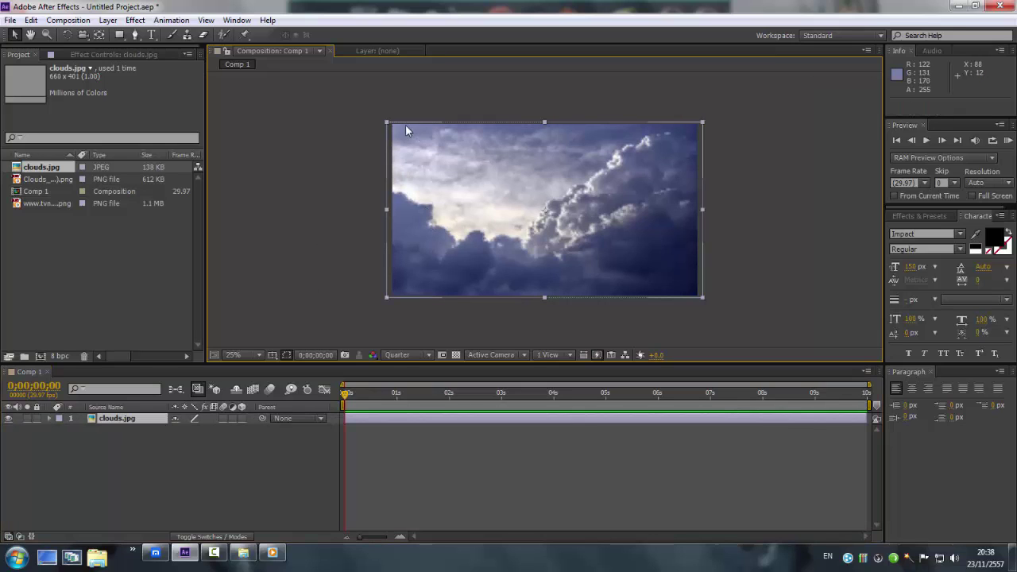
left_click_drag(387, 125, 372, 112)
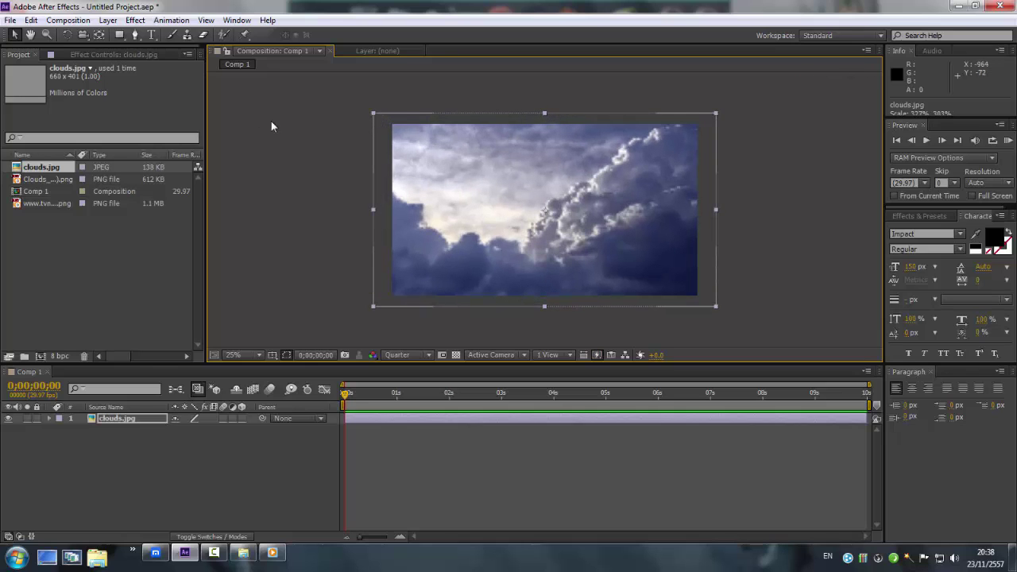
left_click(320, 127)
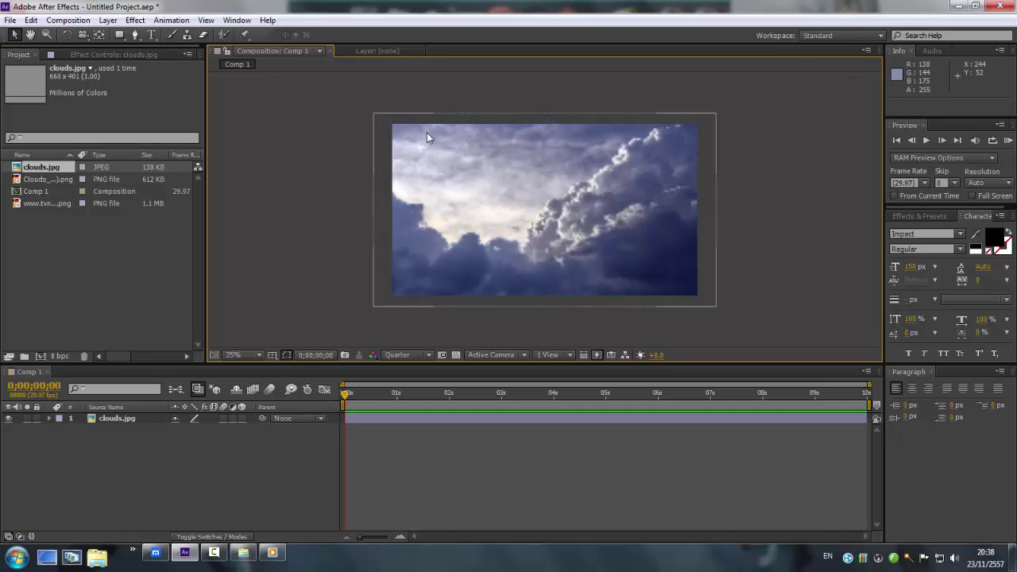
Add a new text layer to Comp 1 reading "Cloud Intro".
right_click(105, 448)
mouse_move(256, 311)
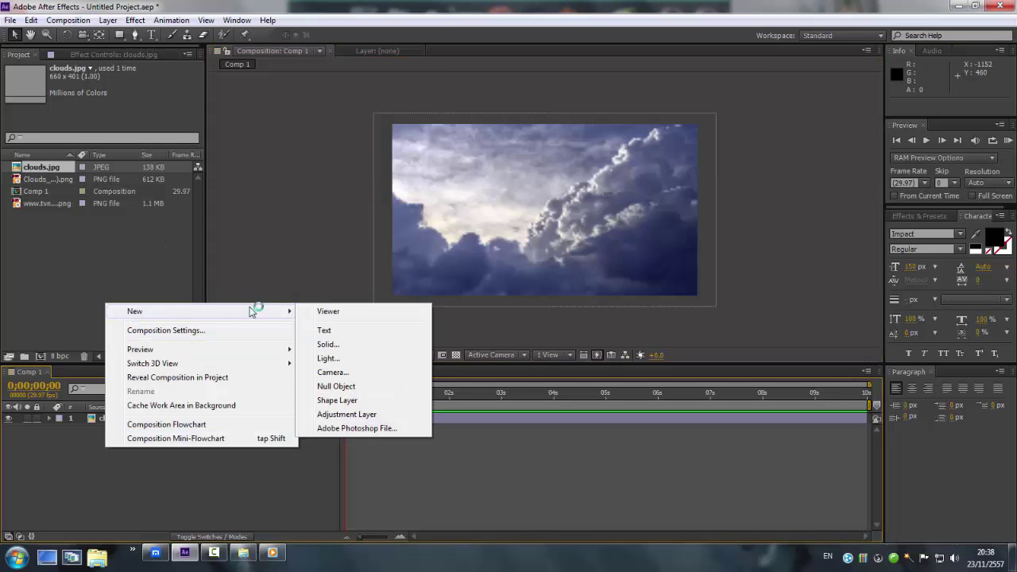
left_click(334, 327)
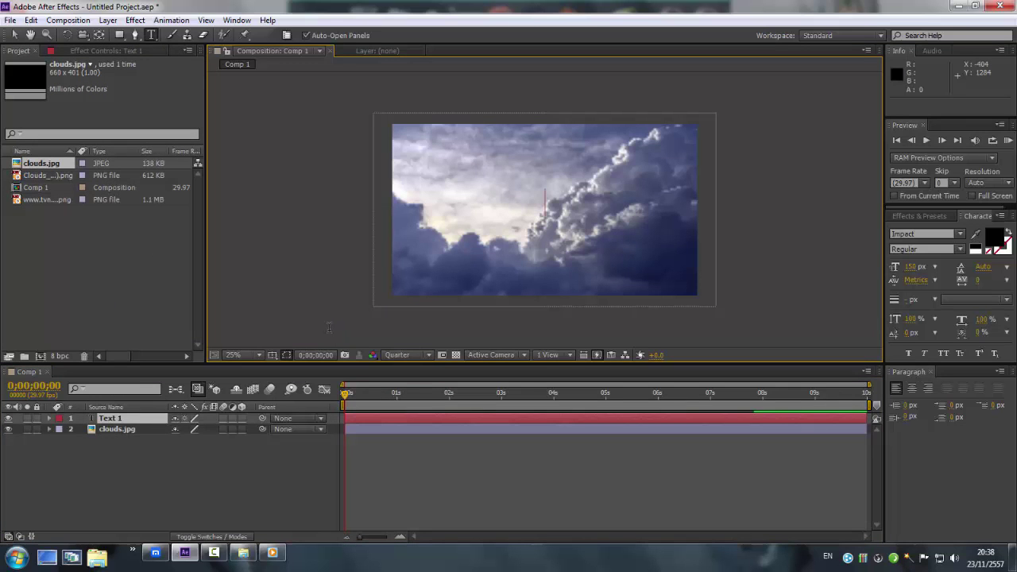
type("C")
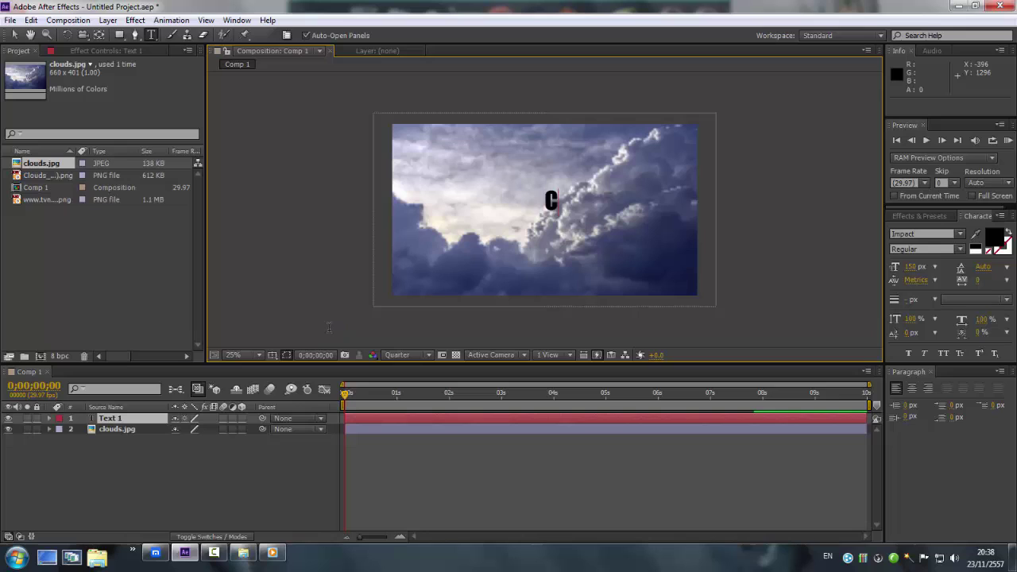
type("loud")
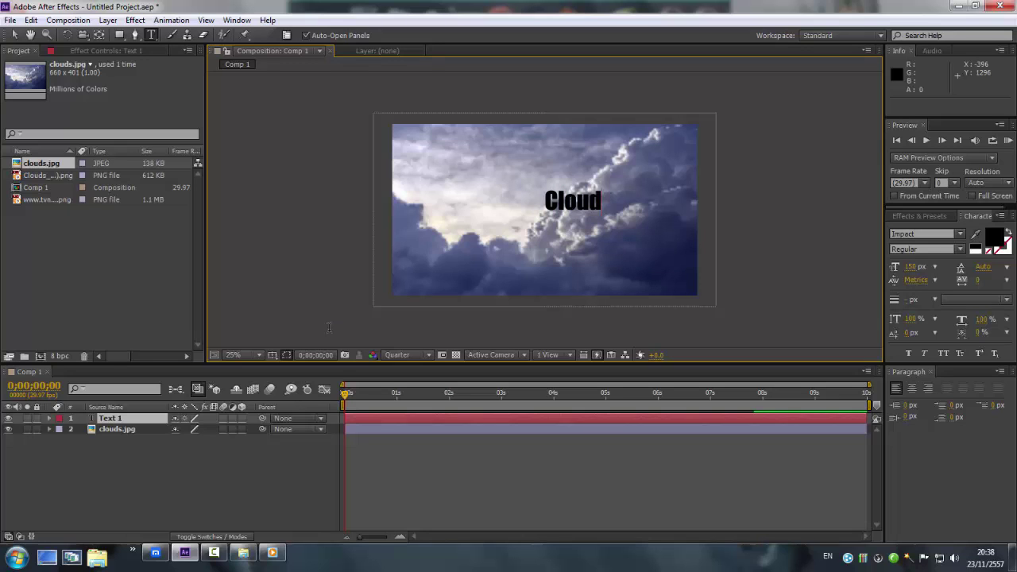
type(" Intro")
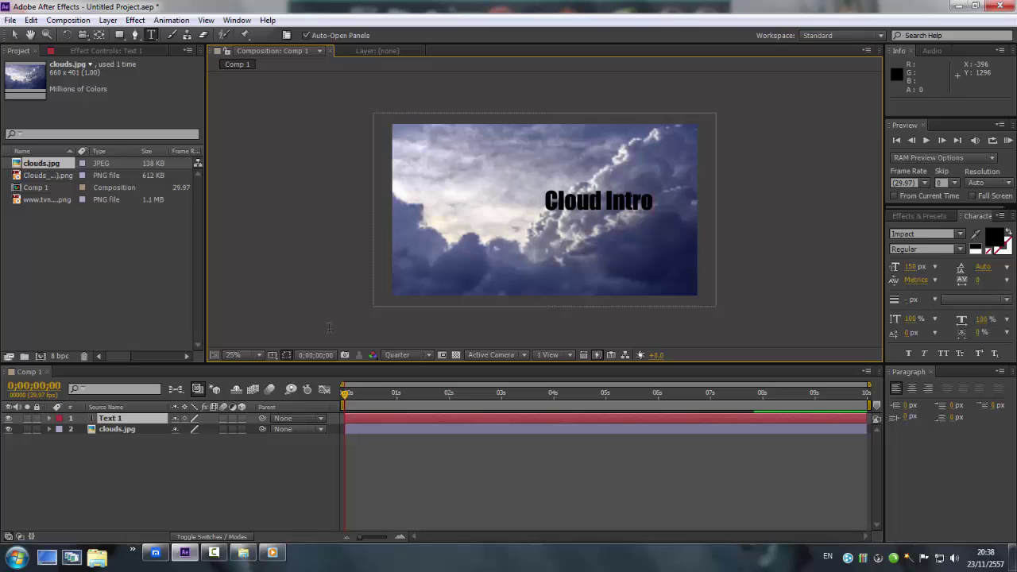
Move the Cloud Intro text to the middle of the composition frame and deselect it.
left_click(13, 34)
left_click_drag(569, 204, 512, 215)
left_click(355, 194)
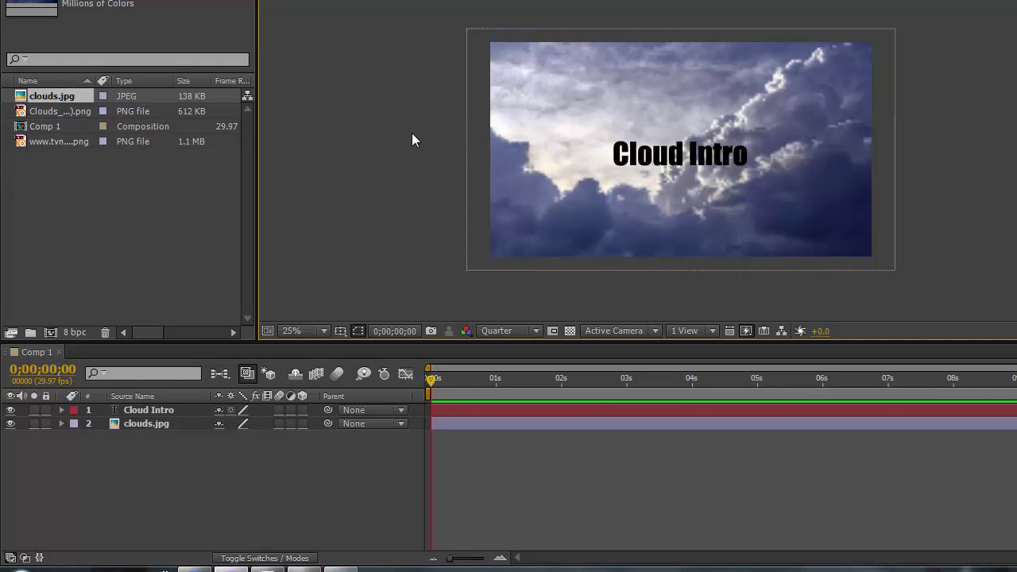
left_click(162, 450)
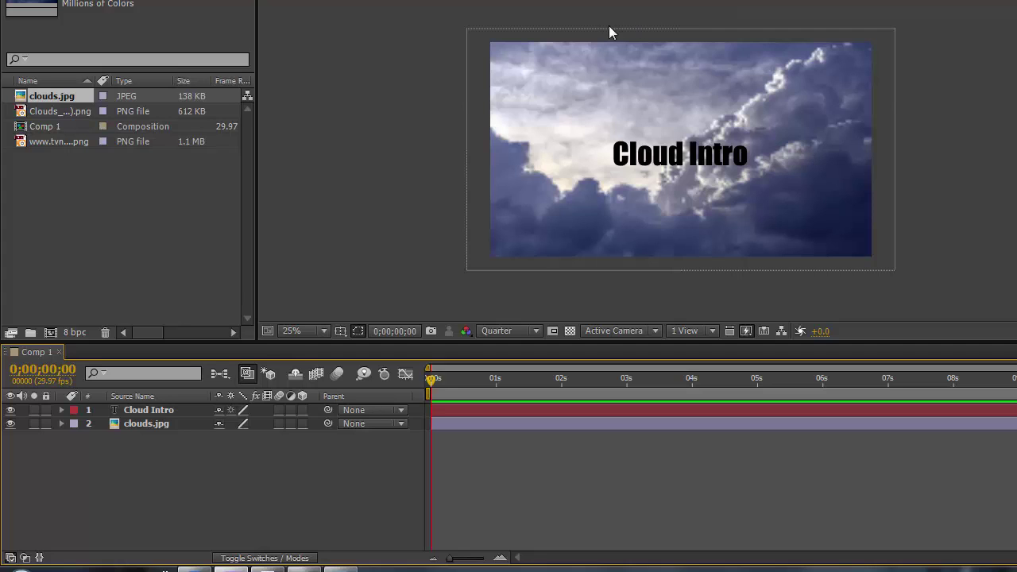
left_click(345, 109)
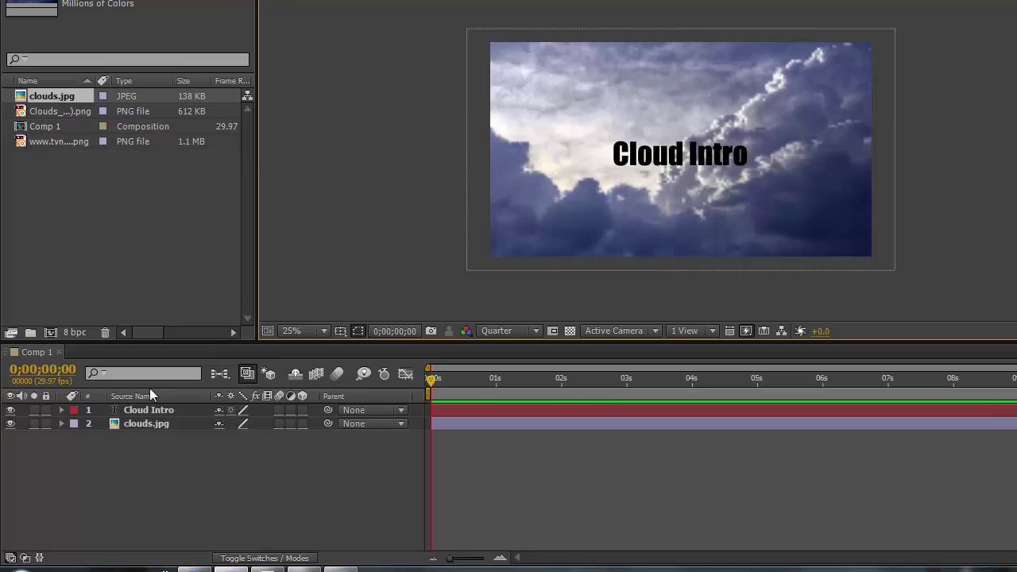
Try Clouds_(transparent).png beneath the Cloud Intro text at different spots in the frame and delete that layer.
left_click(67, 153)
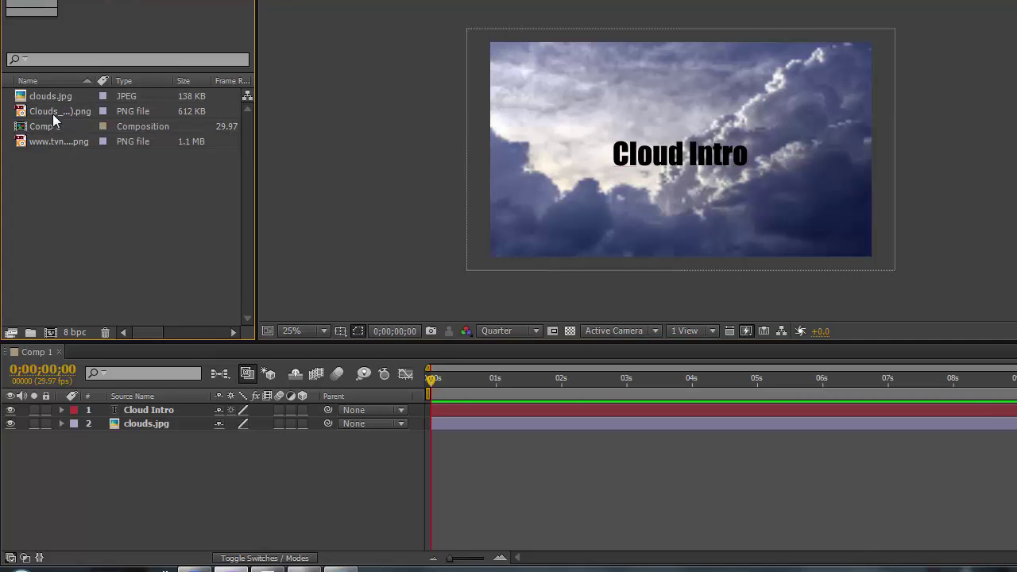
left_click(52, 114)
left_click_drag(52, 114, 136, 422)
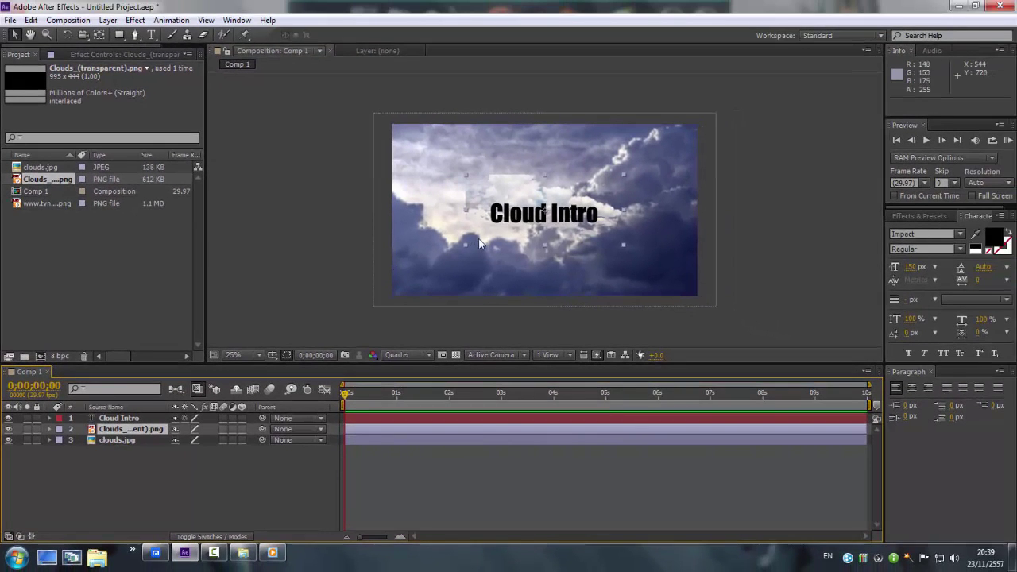
left_click_drag(497, 194, 457, 262)
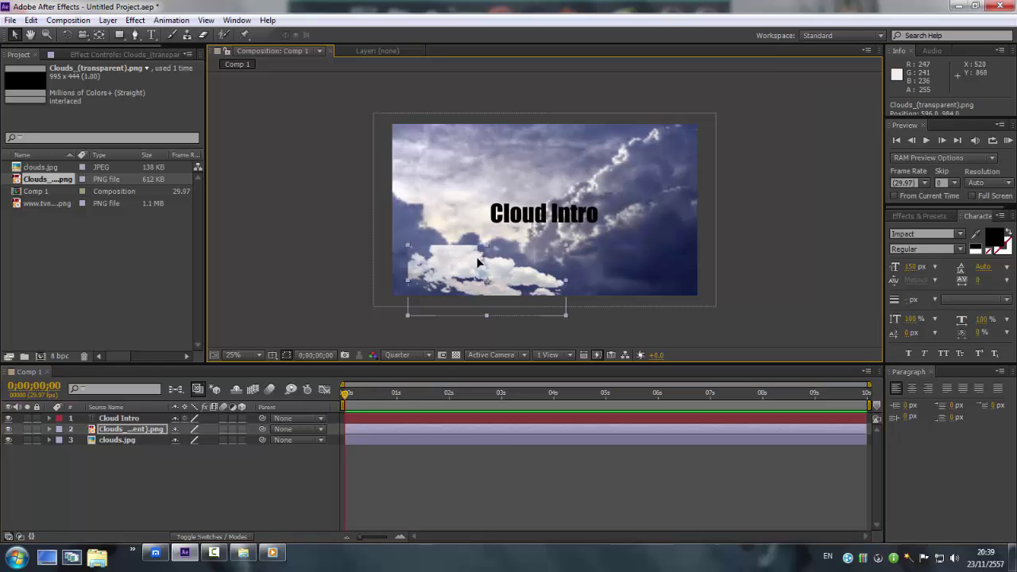
left_click_drag(480, 259, 627, 133)
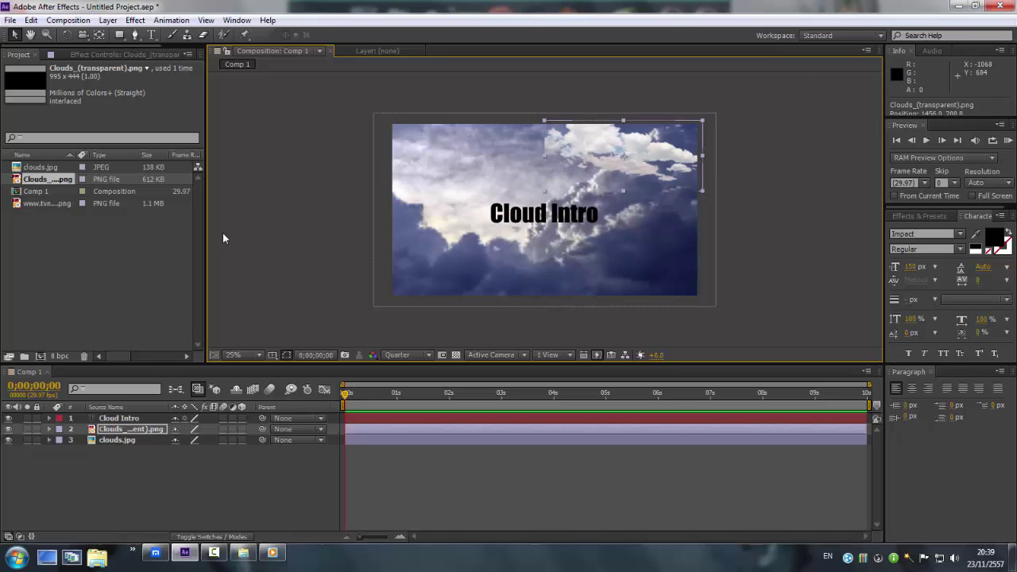
key("Delete")
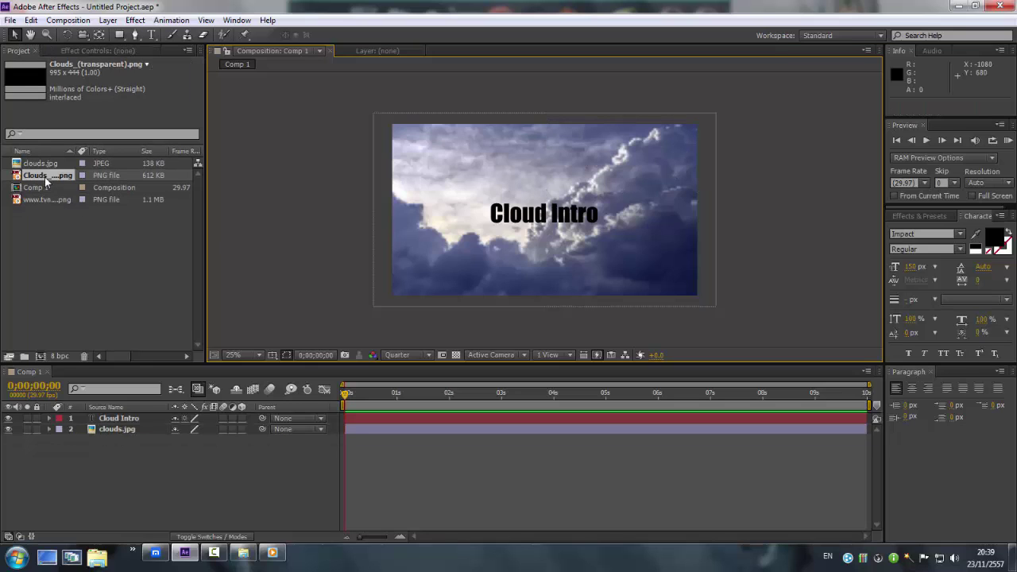
Remove the Clouds_(transparent).png footage from the project.
left_click(44, 222)
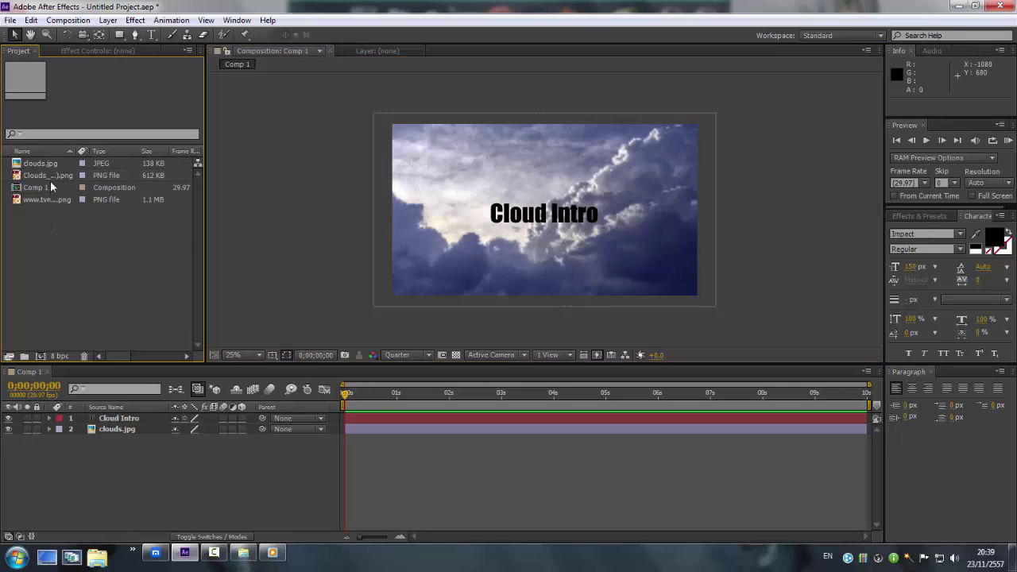
left_click(50, 181)
left_click(52, 176)
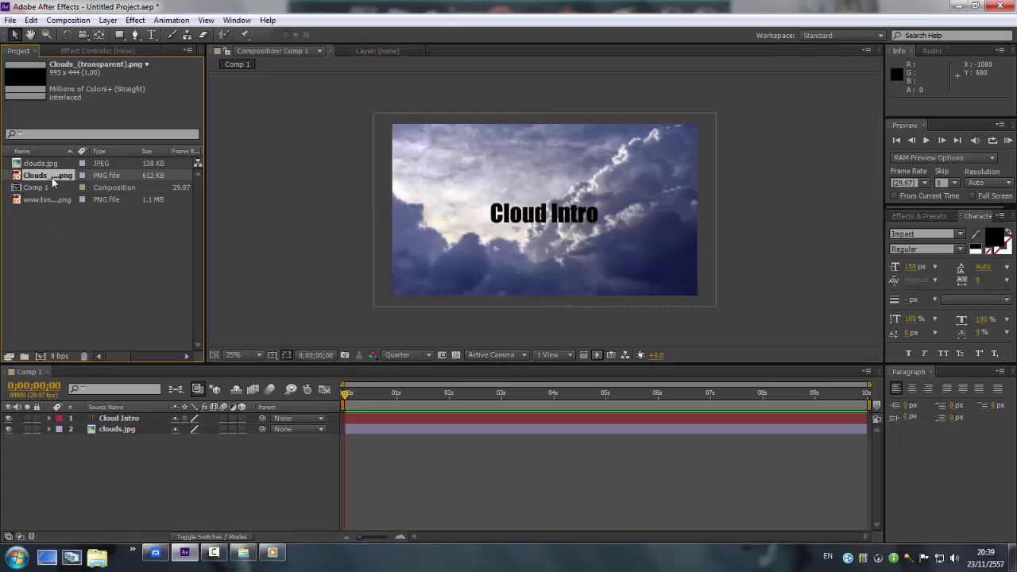
key("Delete")
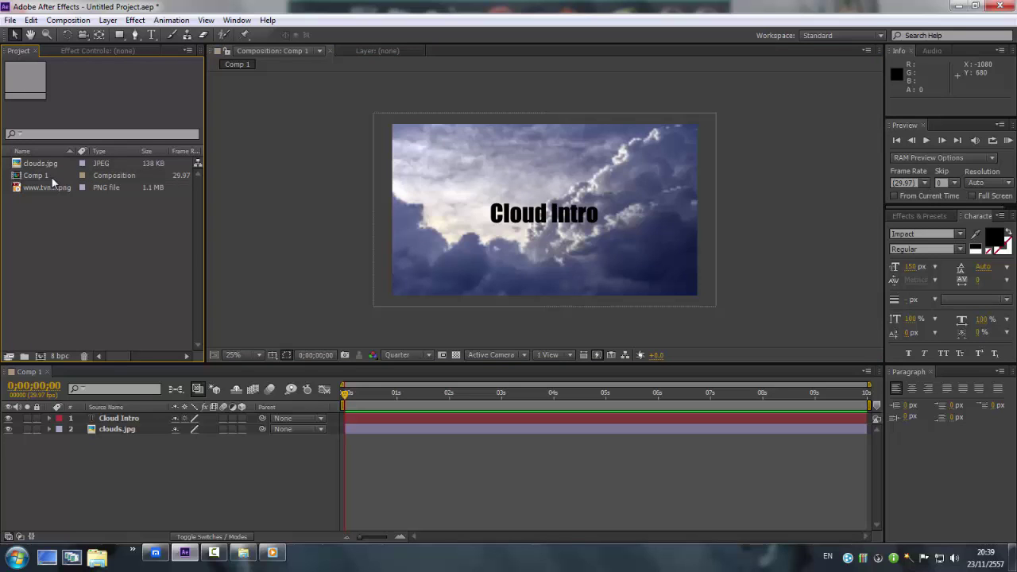
left_click_drag(49, 185, 107, 429)
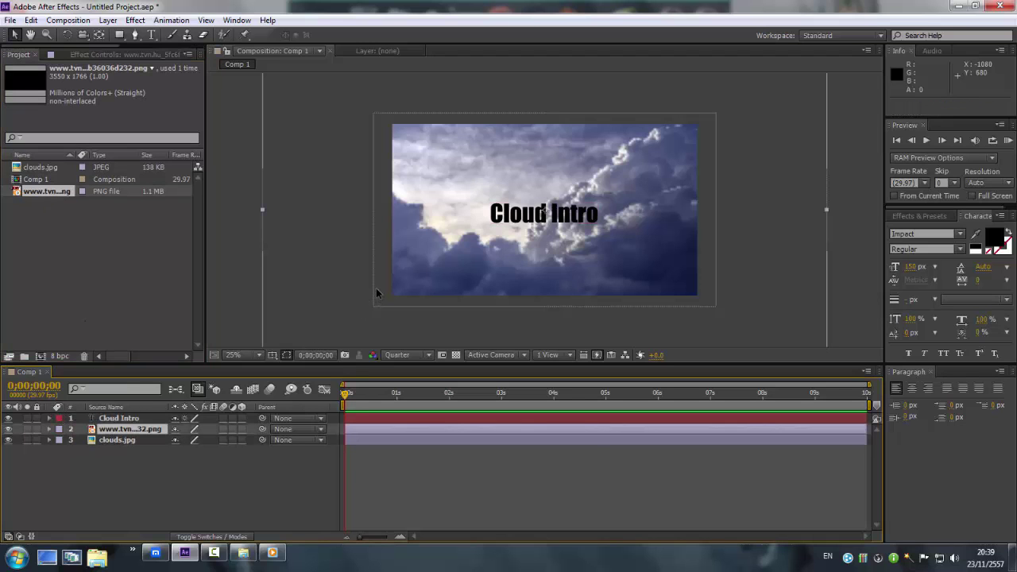
key("comma")
key("comma")
key("comma")
key("comma")
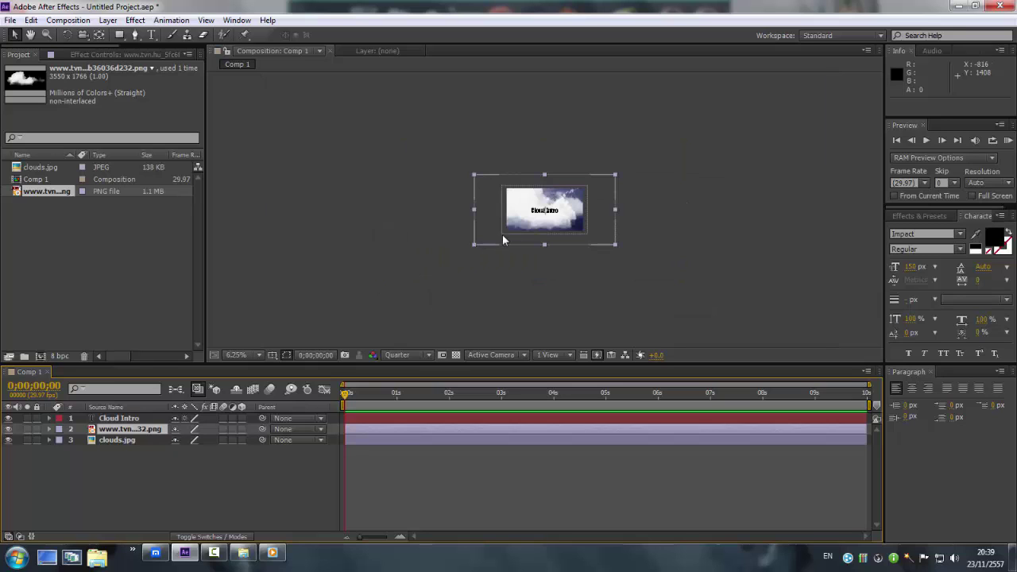
left_click_drag(474, 246, 515, 228)
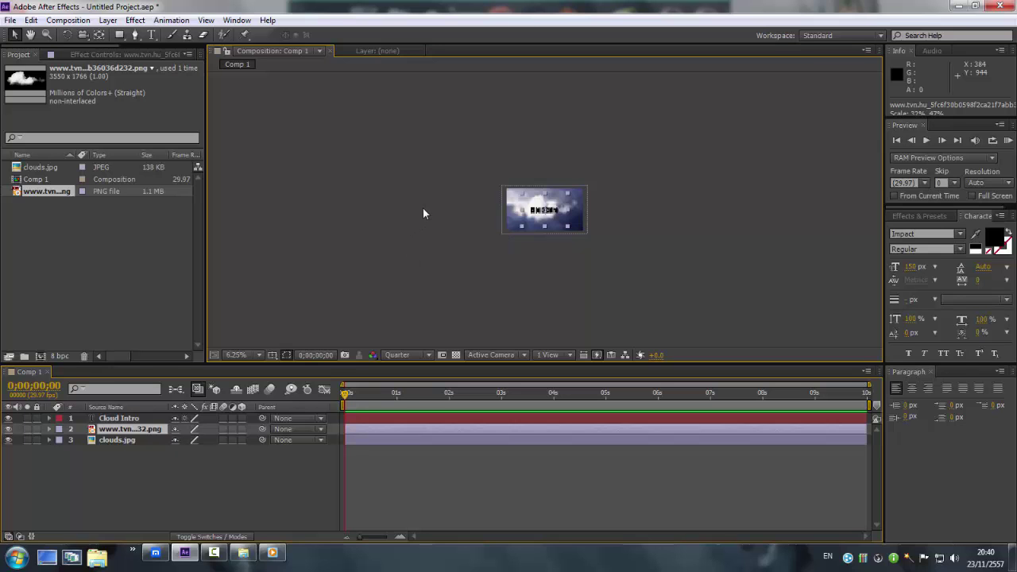
key("period")
left_click(407, 226)
key("period")
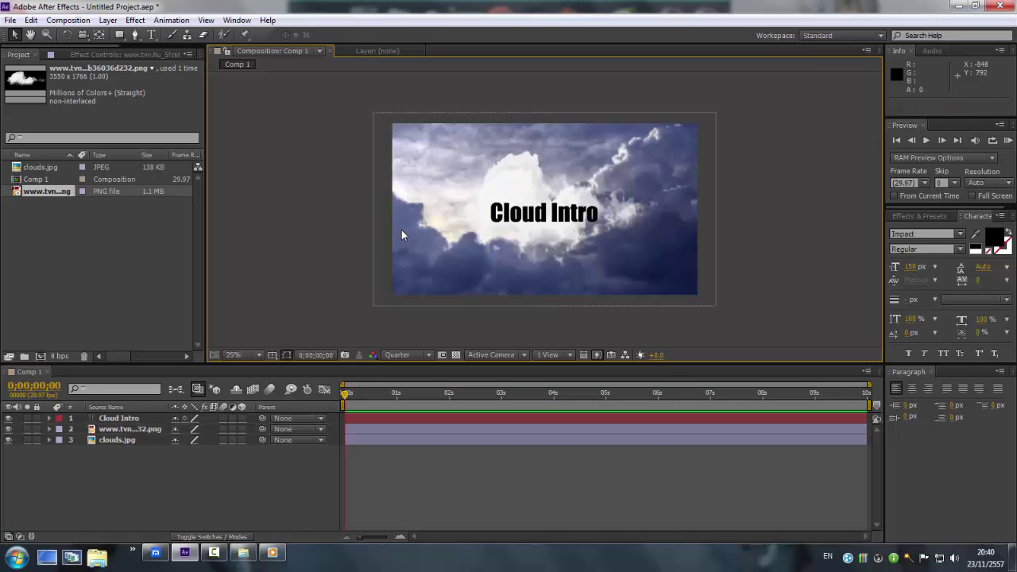
key("period")
left_click(124, 430)
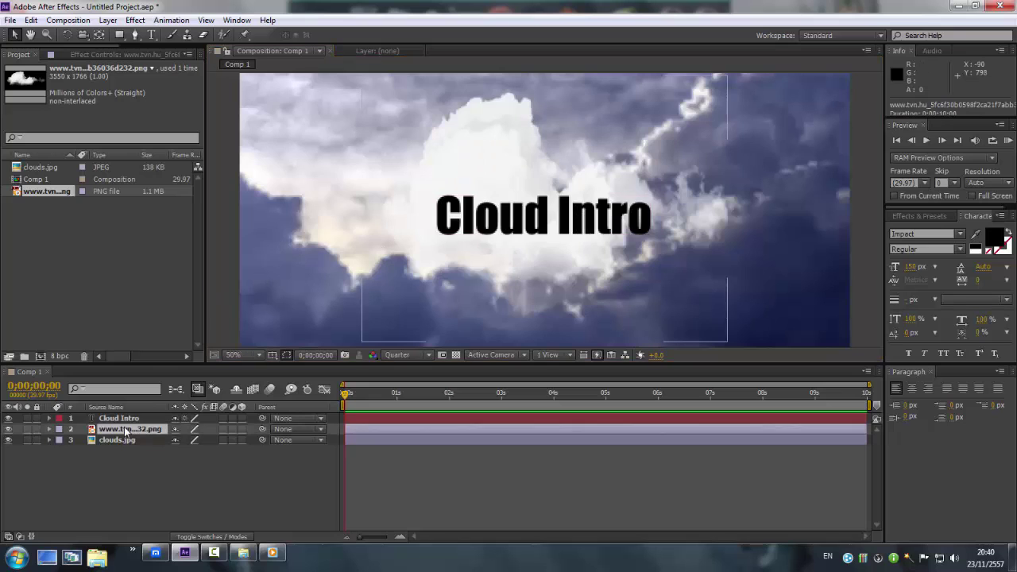
key("comma")
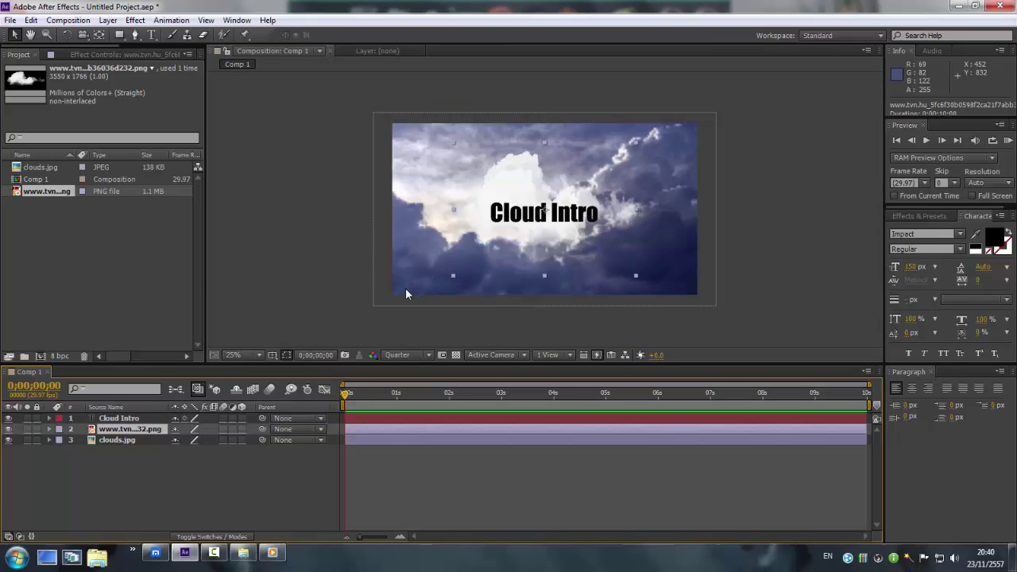
left_click(348, 252)
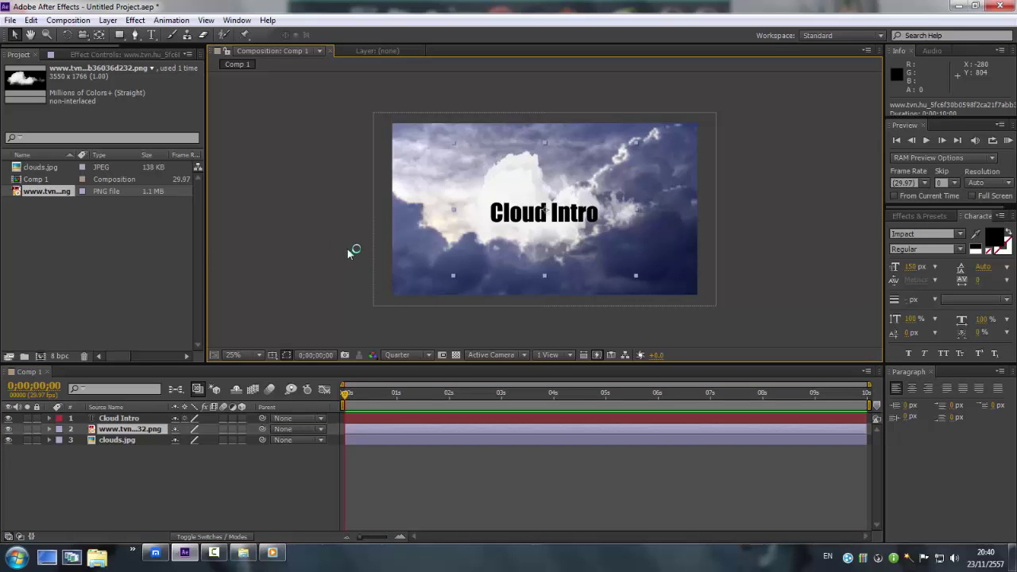
left_click(224, 558)
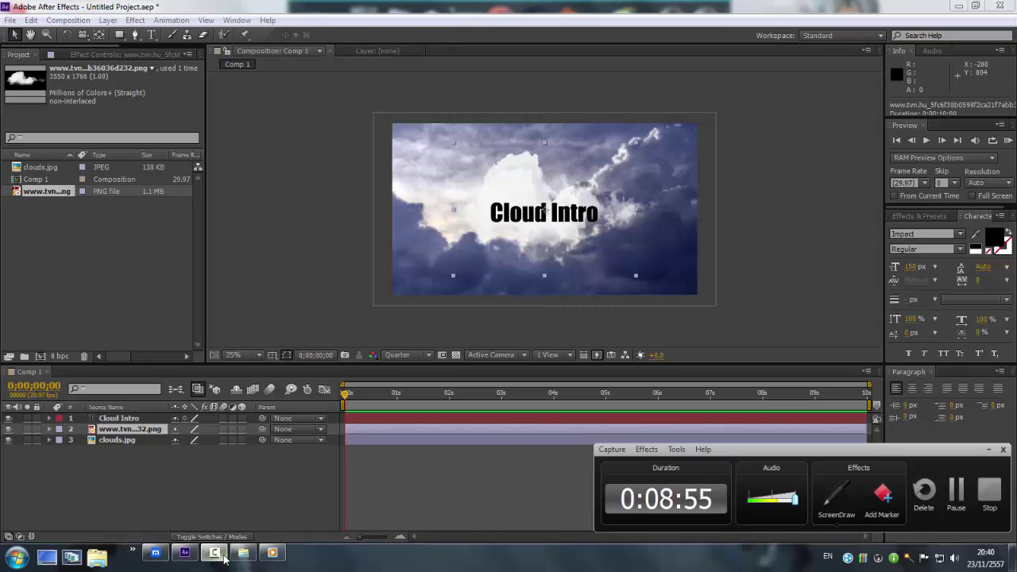
left_click(224, 559)
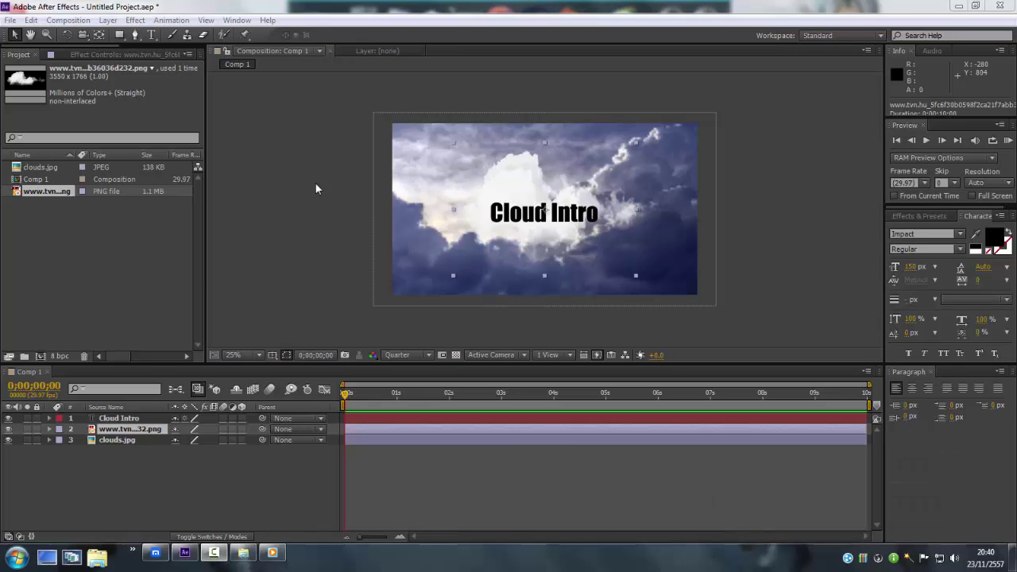
left_click(358, 189)
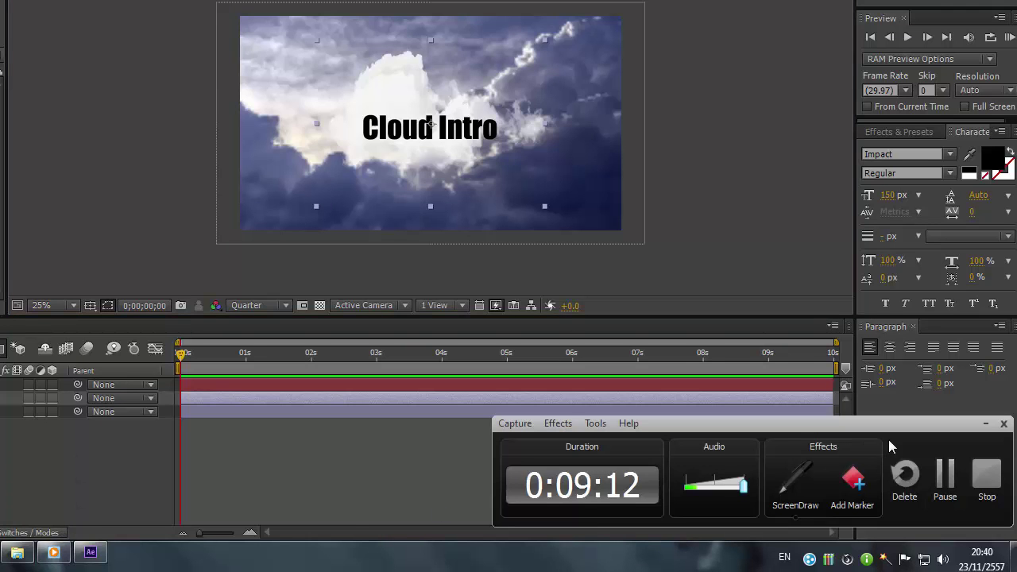
left_click(957, 490)
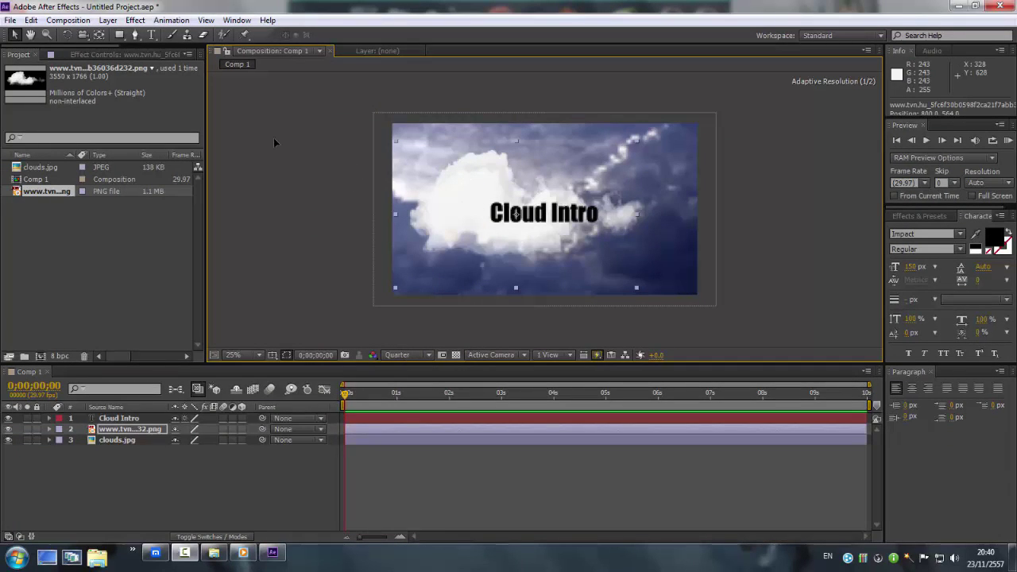
left_click_drag(576, 208, 572, 210)
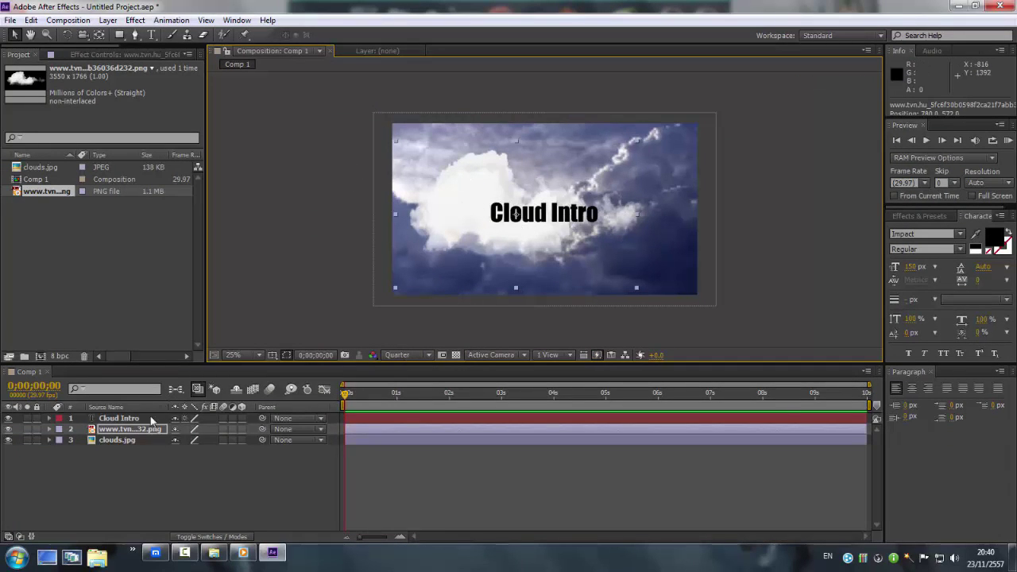
left_click_drag(148, 428, 148, 414)
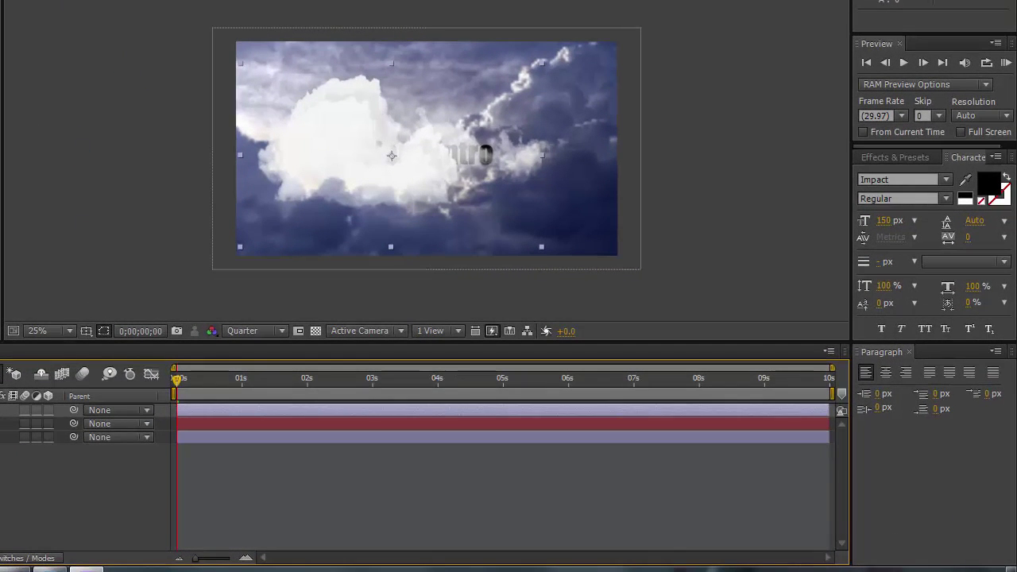
left_click(88, 569)
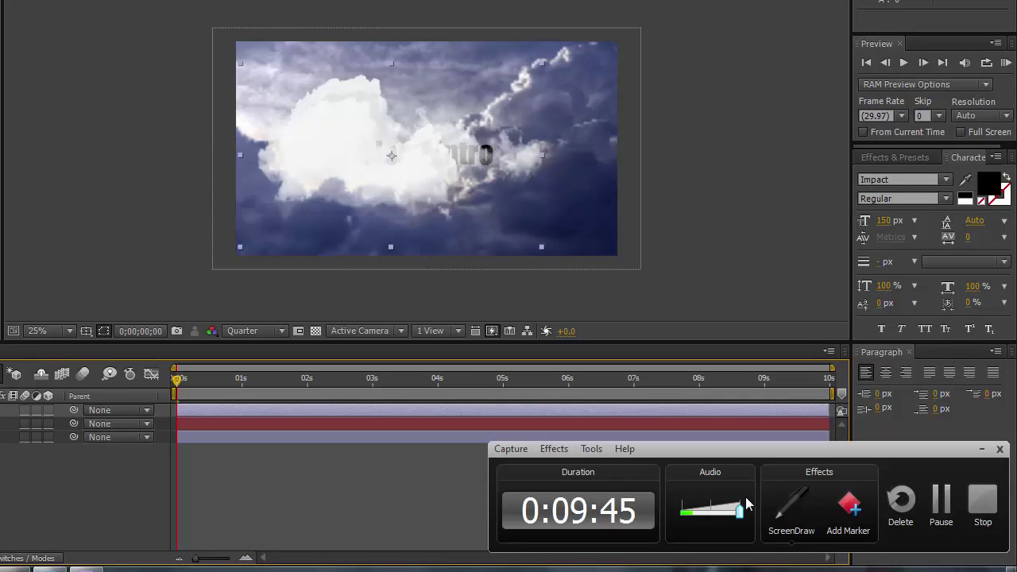
left_click(940, 500)
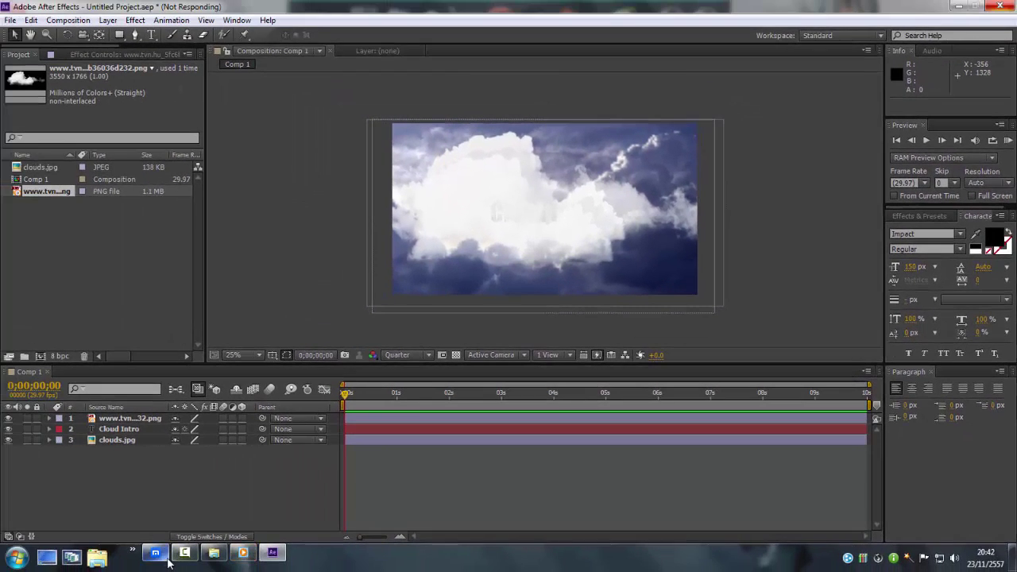
Minimize After Effects and the browser window and refresh the desktop.
left_click(193, 548)
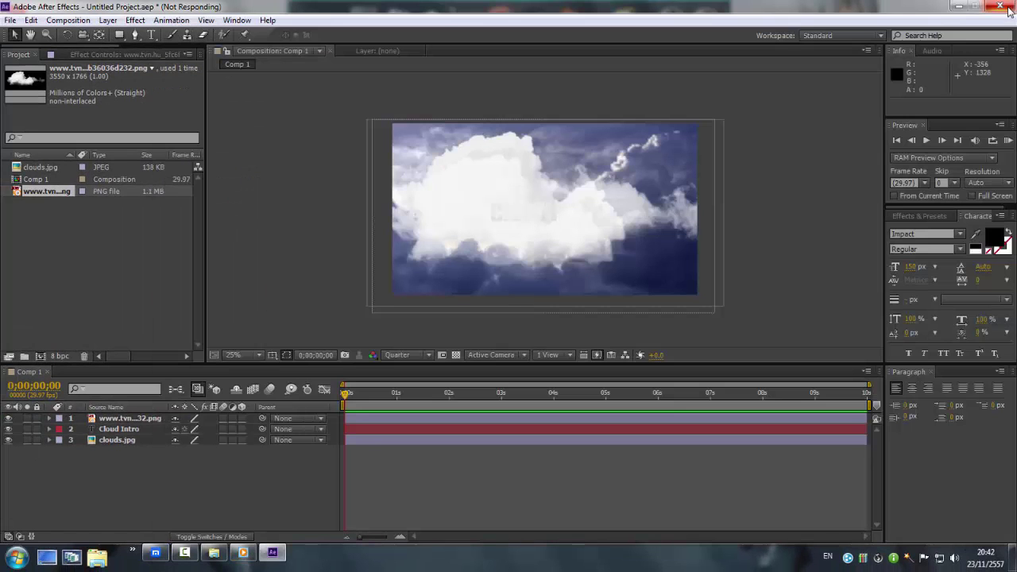
left_click(273, 553)
left_click(961, 8)
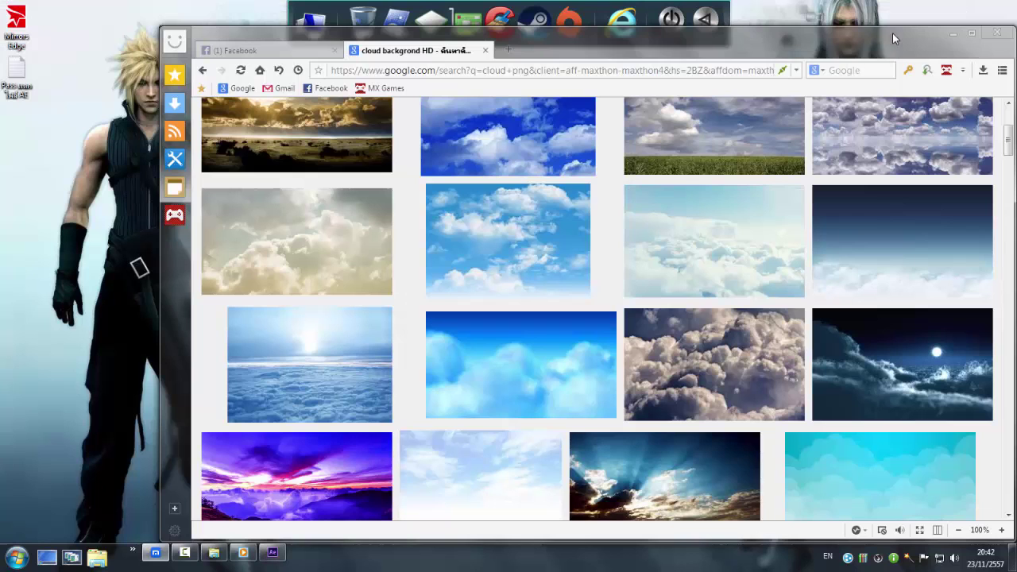
left_click(992, 37)
right_click(471, 165)
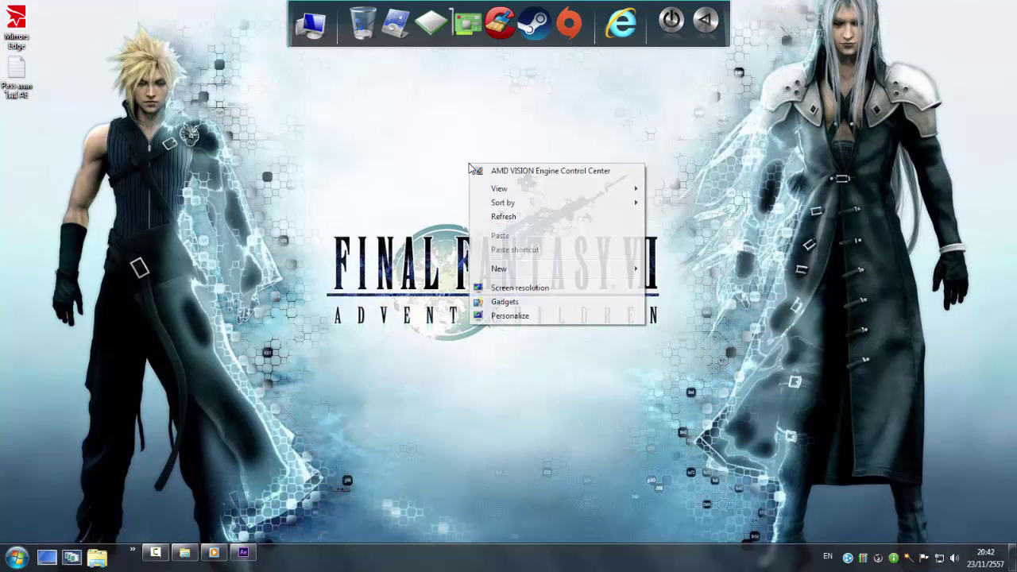
left_click(504, 219)
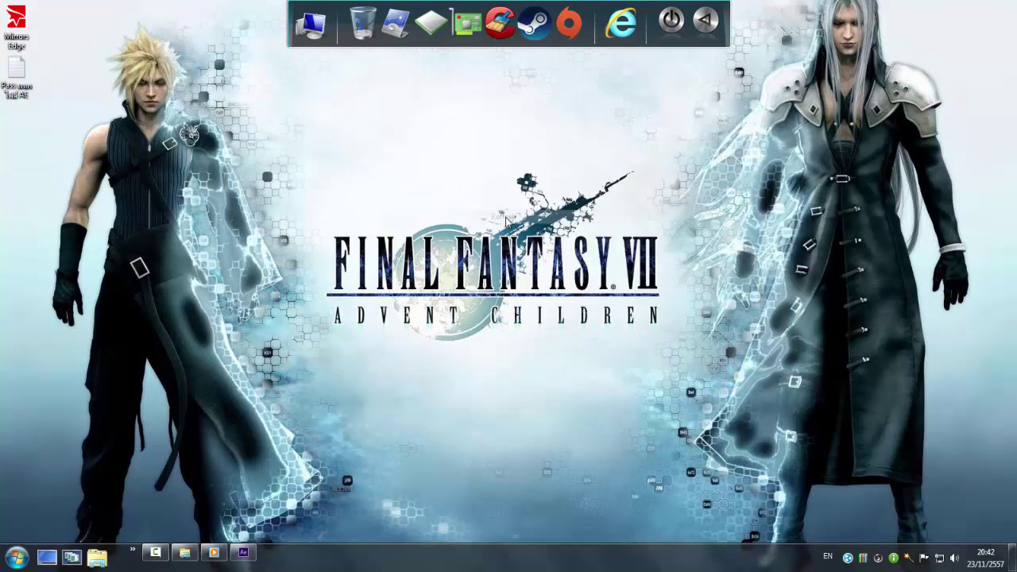
Switch back to After Effects and import cloud_png_by_gleeresources-d4rwg6m from the Photo png folder.
left_click(244, 557)
left_click(245, 554)
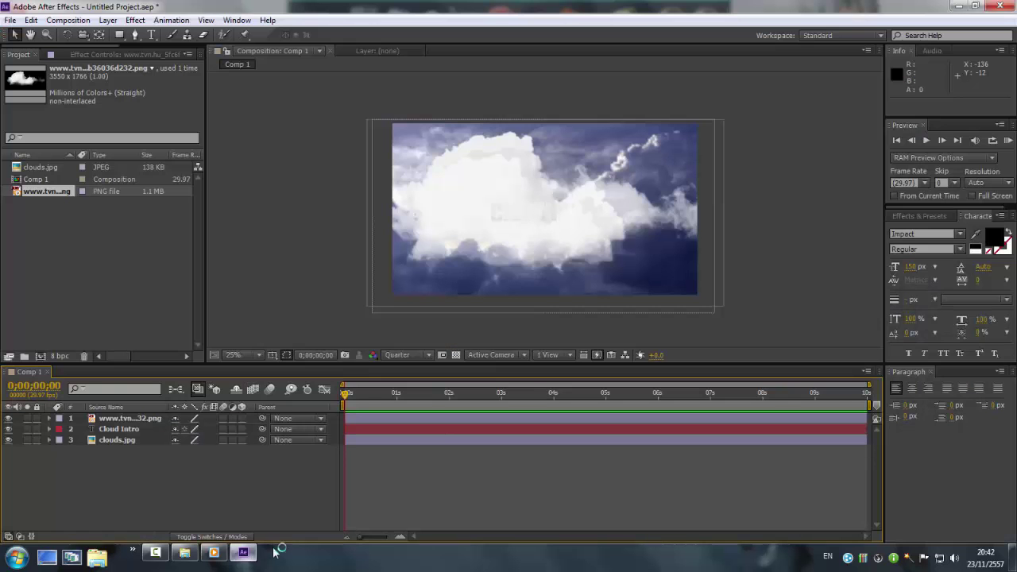
left_click(300, 173)
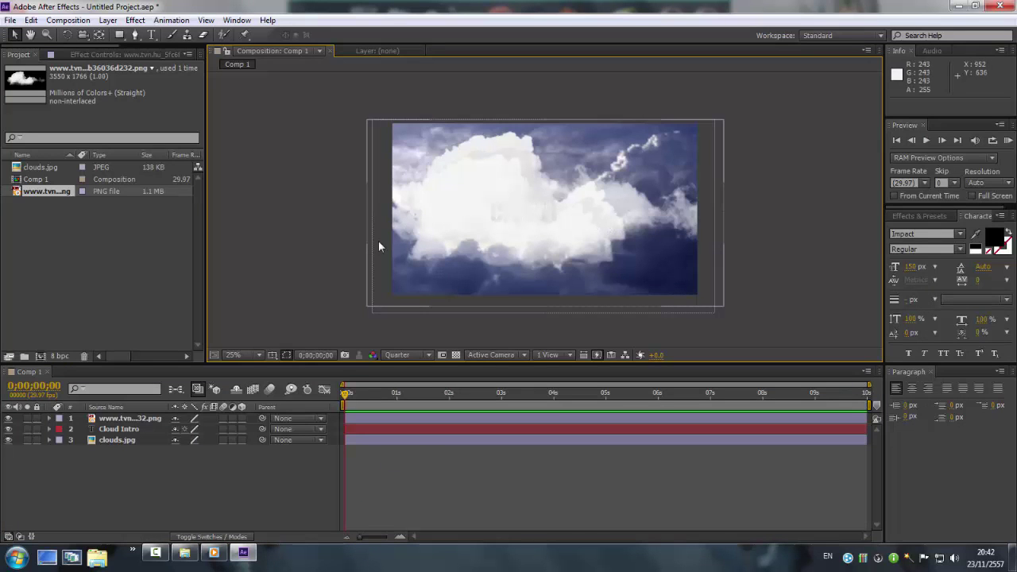
left_click(66, 231)
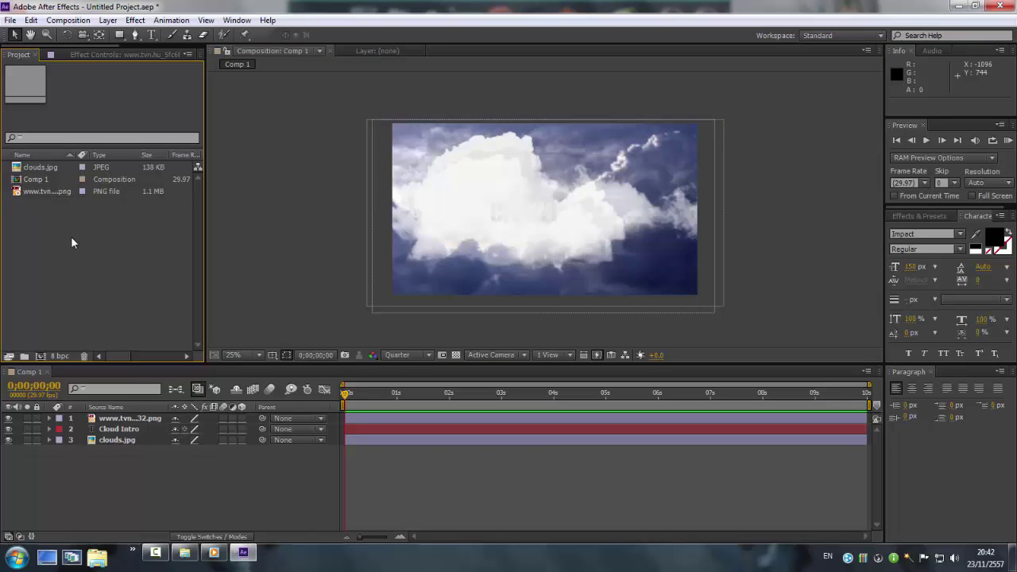
double_click(71, 237)
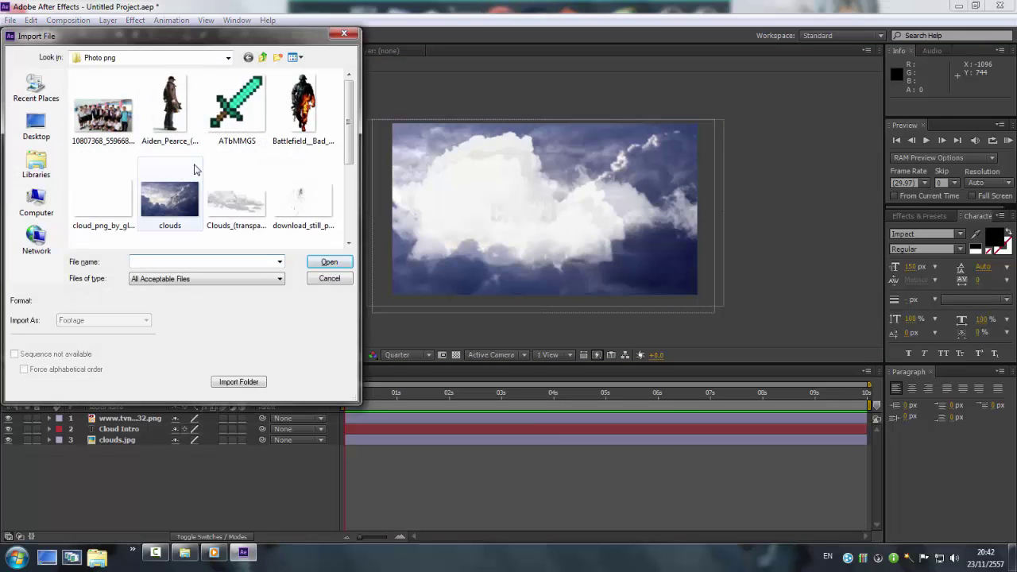
left_click(190, 209)
left_click(112, 205)
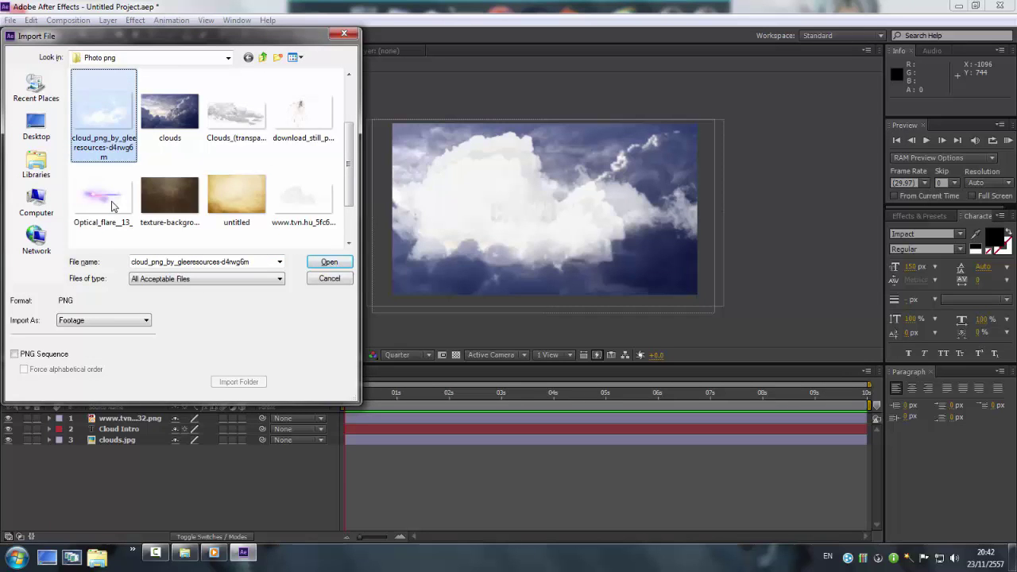
left_click_drag(111, 205, 123, 180)
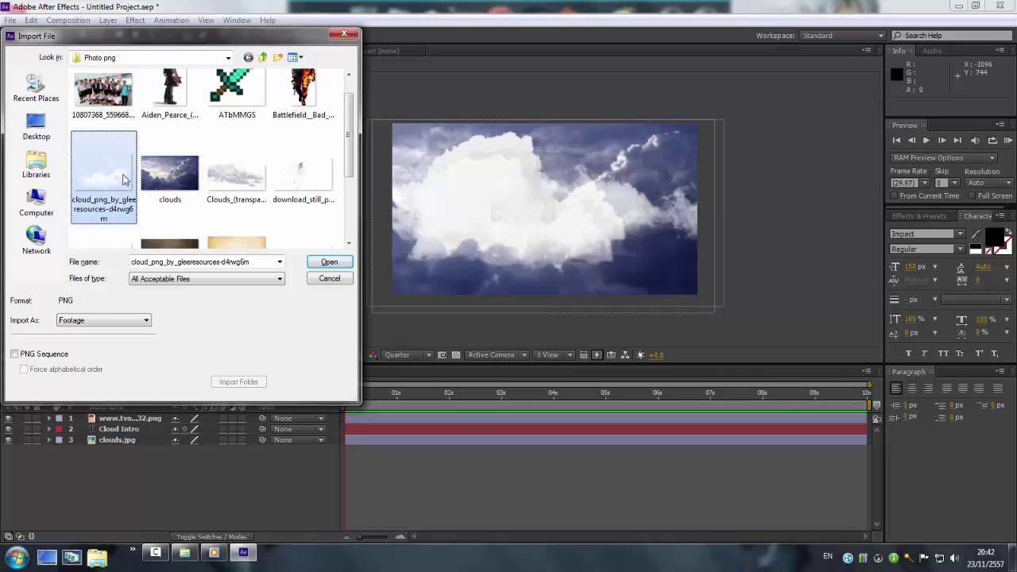
double_click(123, 179)
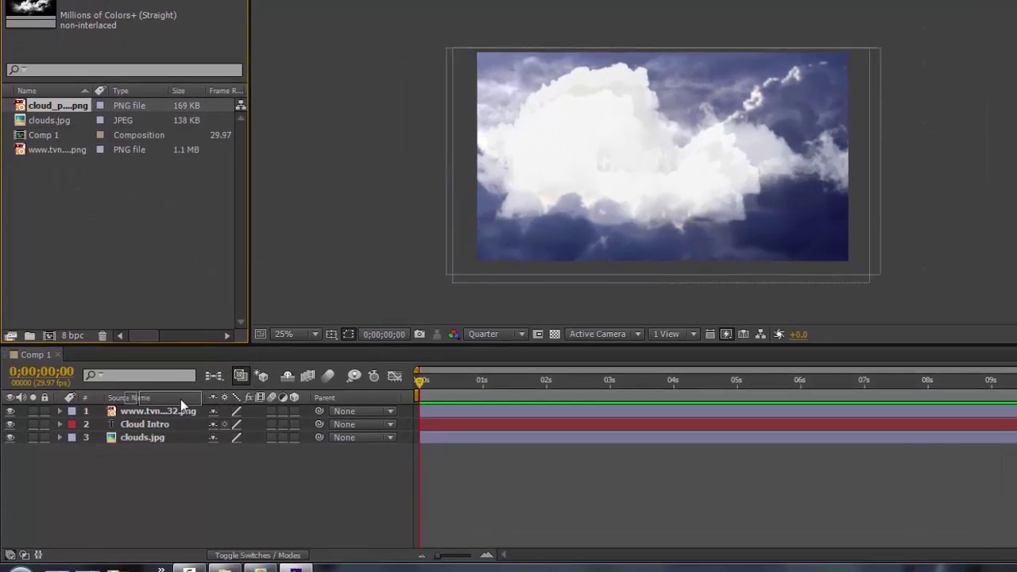
Add the imported cloud PNG between the Cloud Intro and clouds.jpg layers, enlarge it and place it over the frame's lower-right corner.
left_click_drag(181, 399, 174, 430)
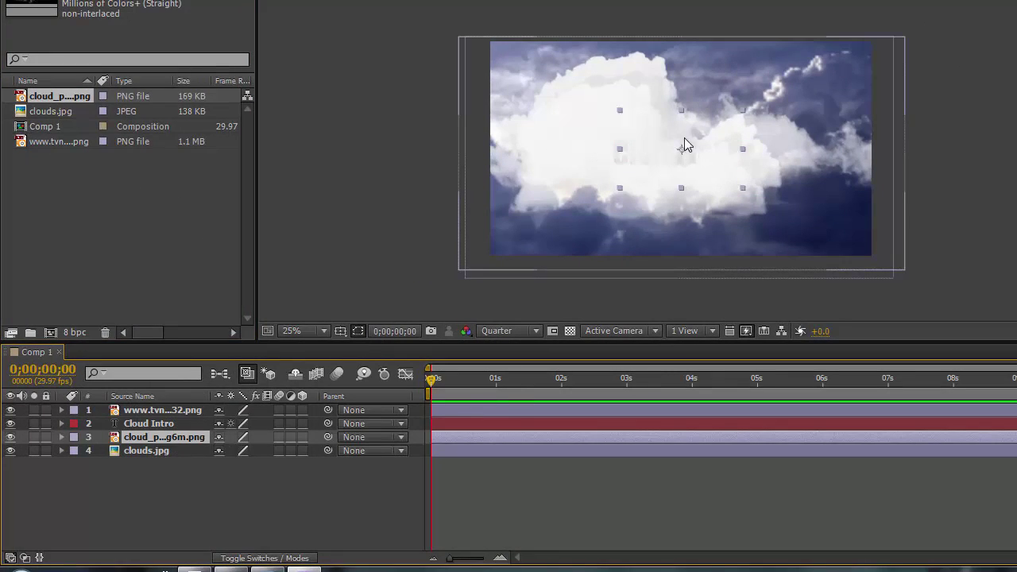
left_click_drag(700, 194, 804, 232)
left_click_drag(866, 197, 919, 147)
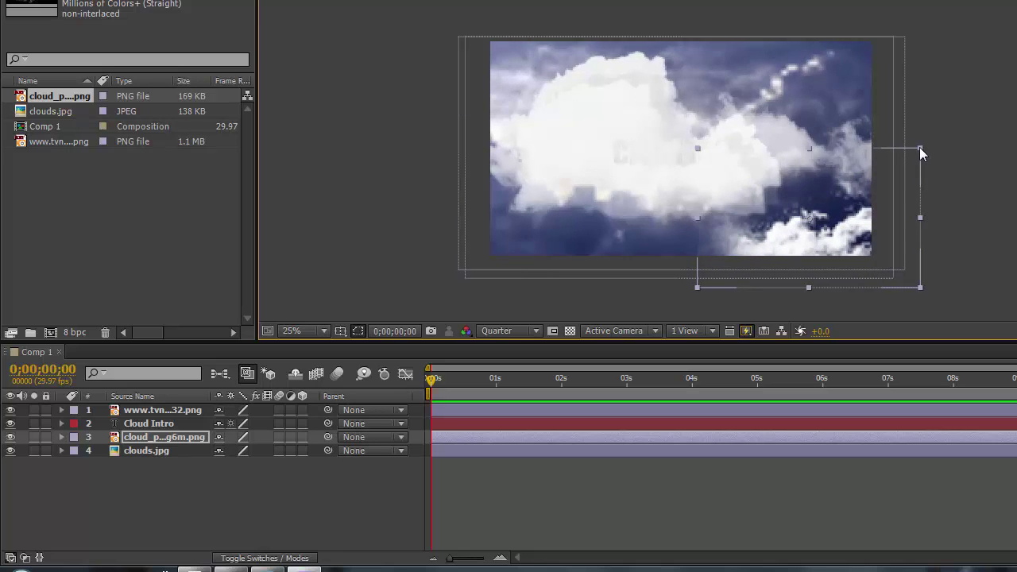
left_click_drag(798, 223, 796, 210)
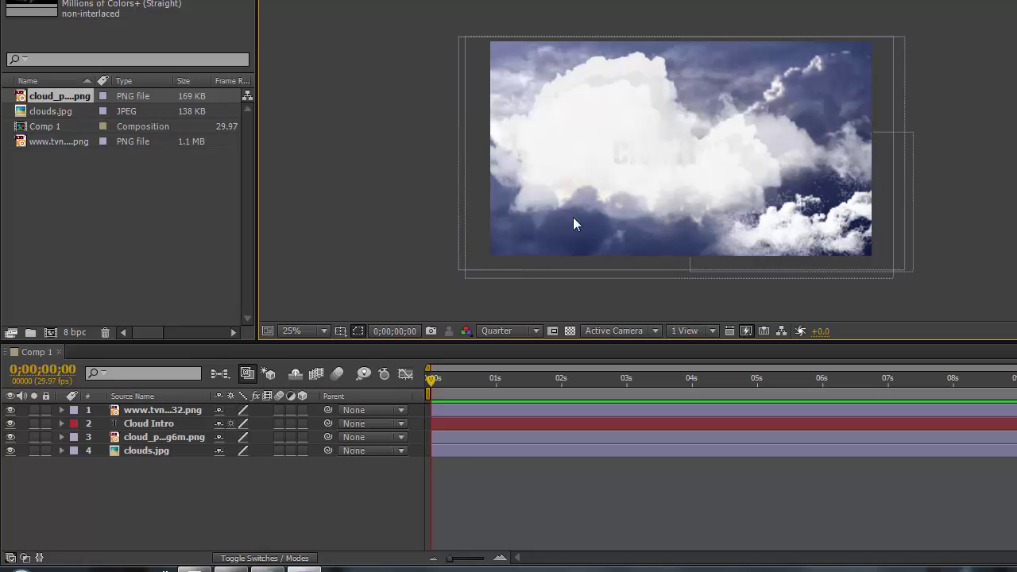
Create a two-node camera with the 50mm preset and send it below all other layers.
right_click(138, 477)
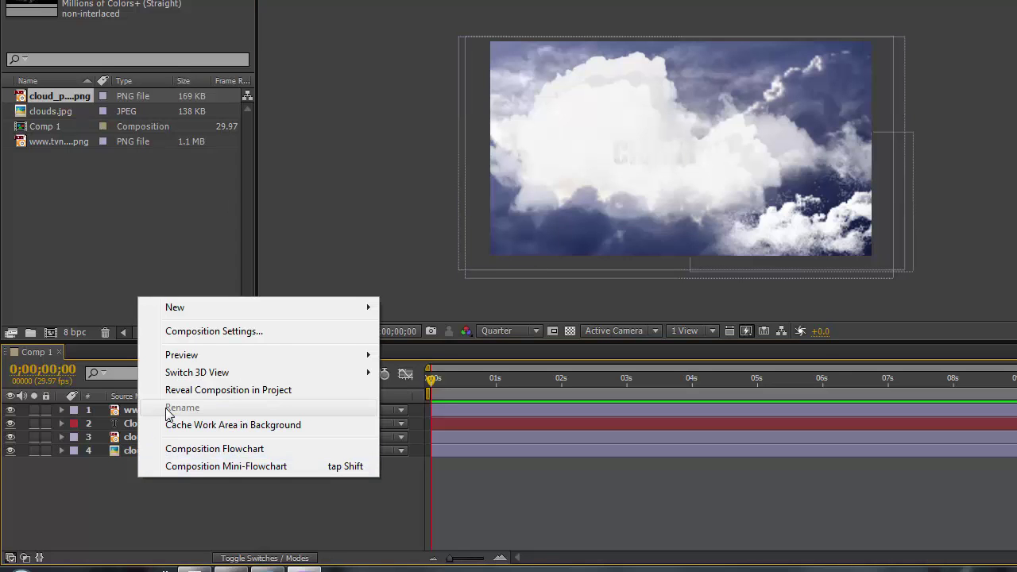
mouse_move(324, 316)
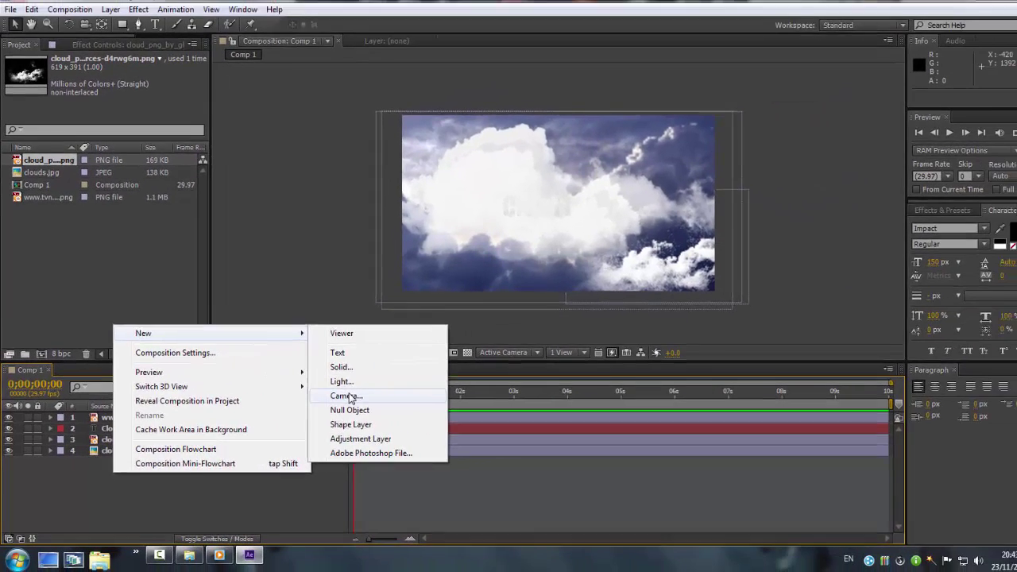
left_click(422, 383)
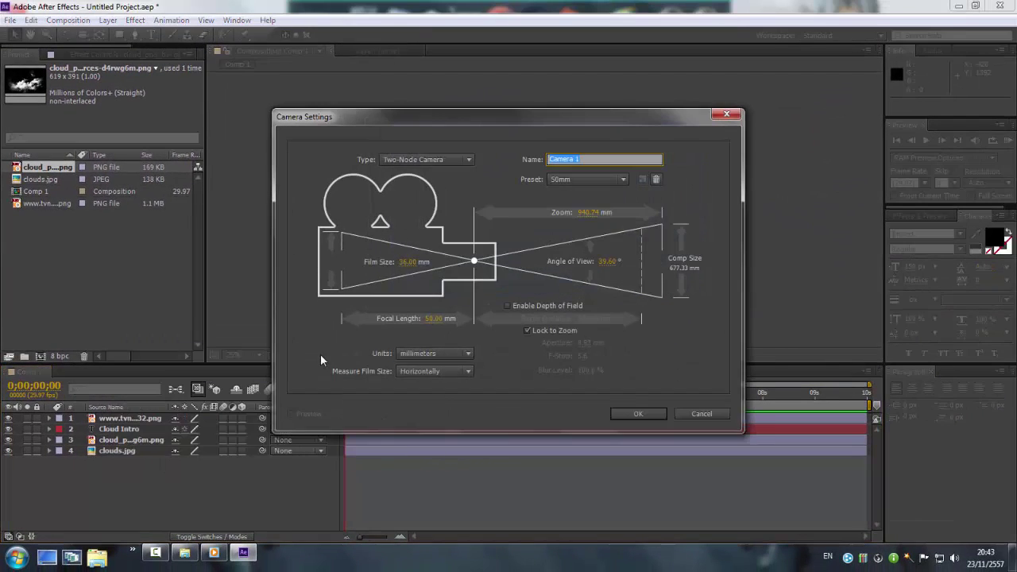
left_click(653, 415)
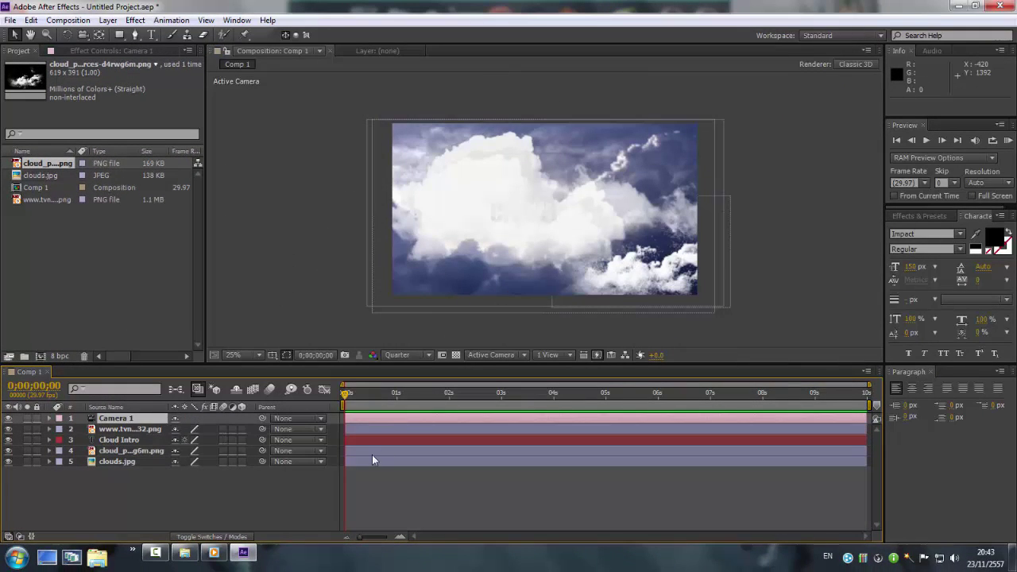
left_click(143, 419)
key("ctrl+shift+bracketleft")
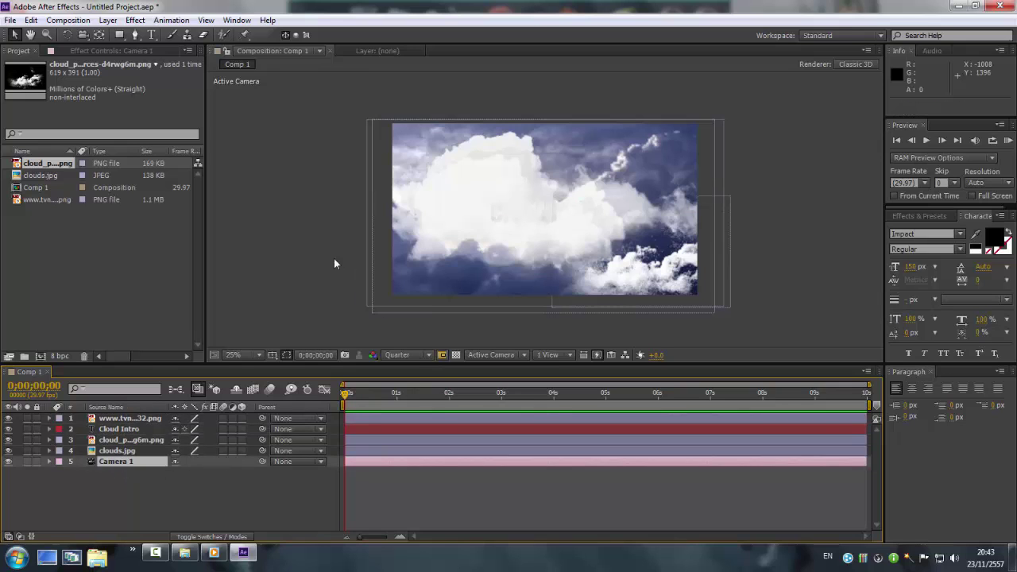
Examine the composition from the Top, Custom View 1 and Custom View 2 3D views.
left_click(318, 242)
left_click(492, 355)
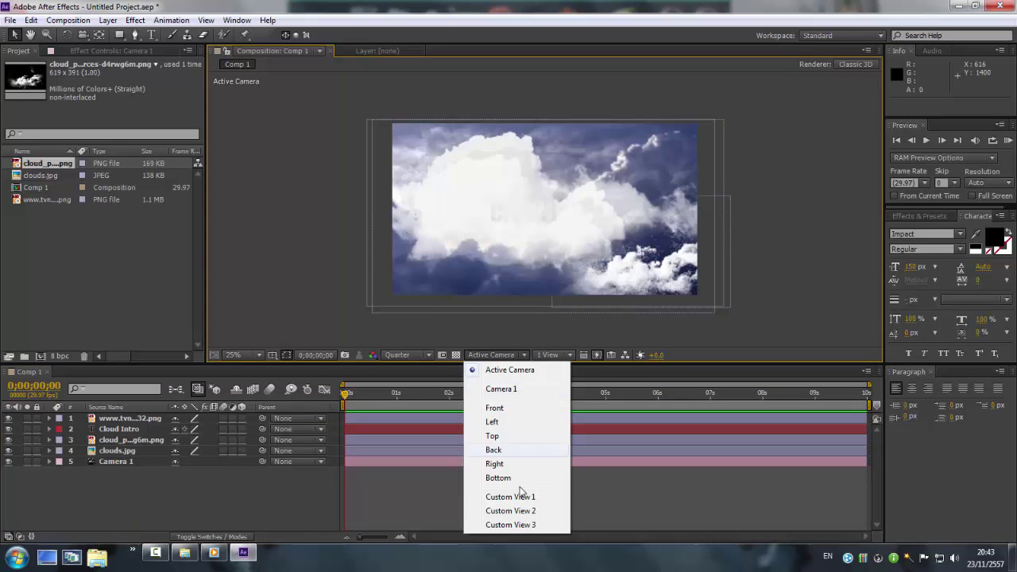
left_click(496, 439)
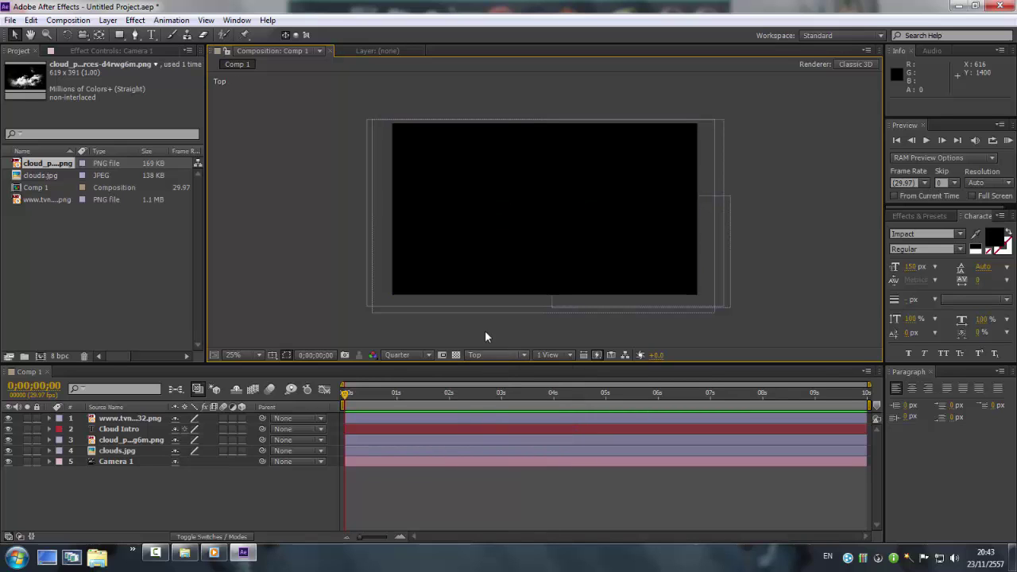
scroll(329, 199, "down", 1)
scroll(329, 200, "up", 1)
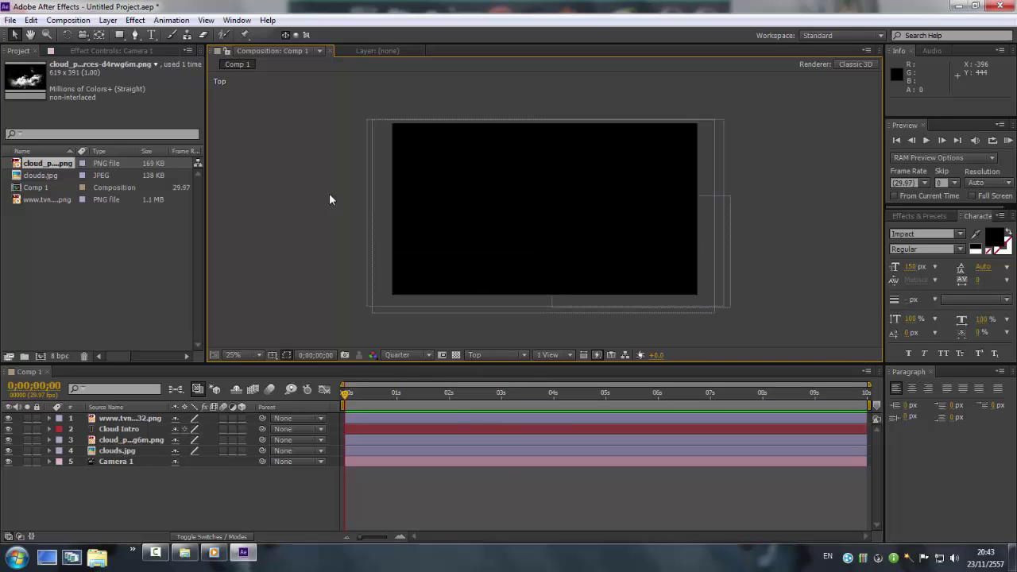
left_click(146, 416)
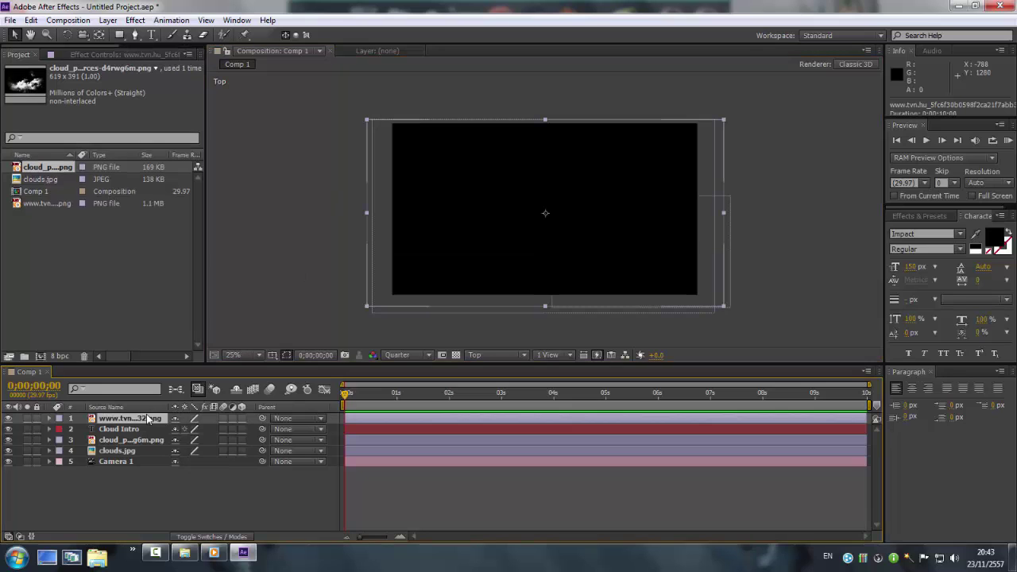
left_click(499, 356)
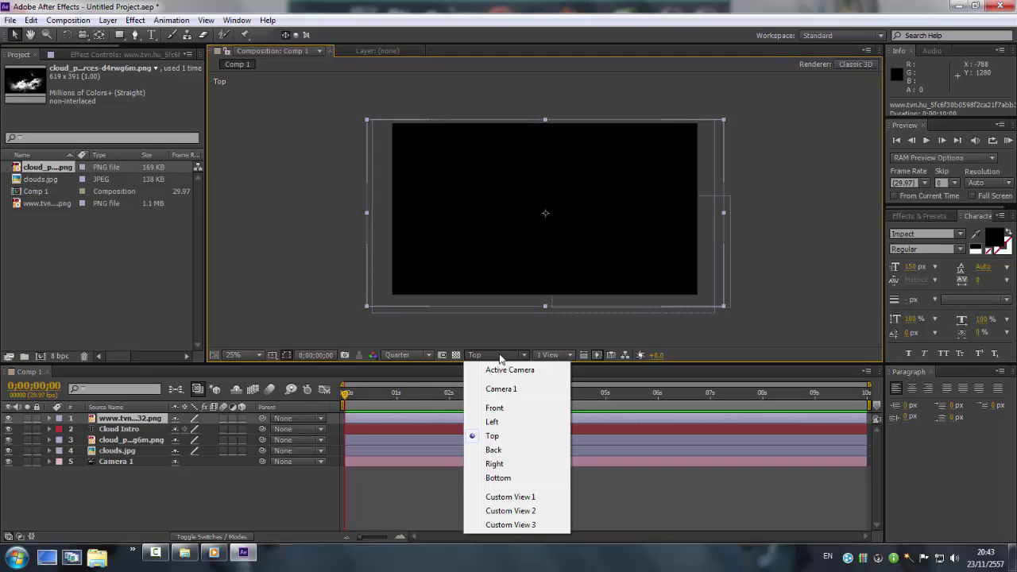
left_click(494, 497)
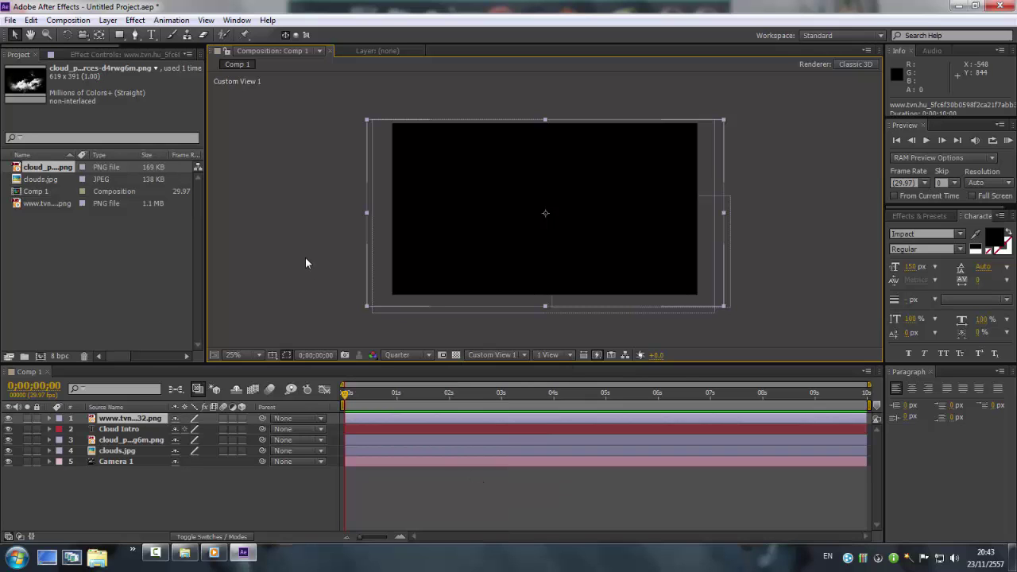
left_click(304, 194)
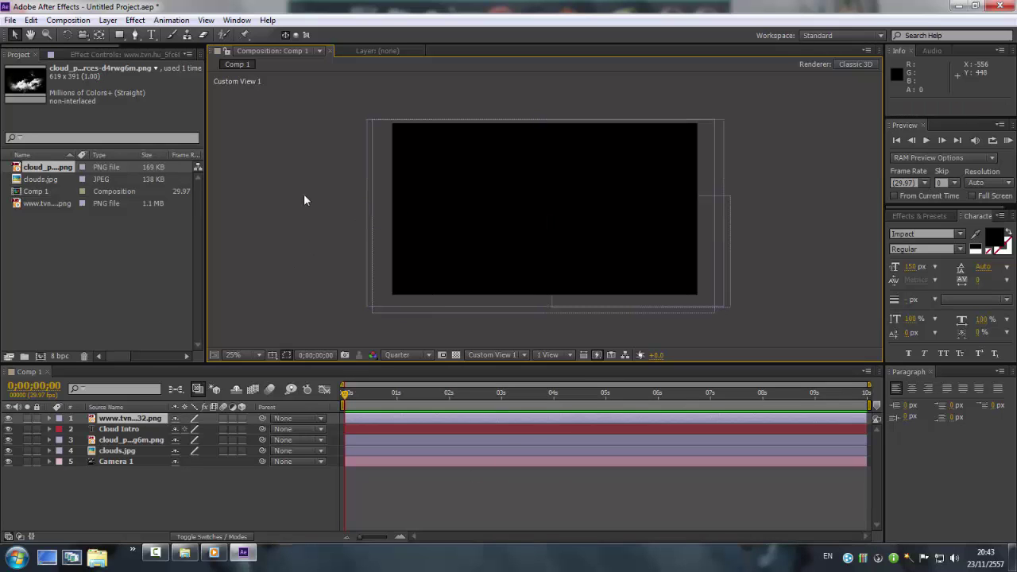
left_click(481, 354)
left_click(513, 511)
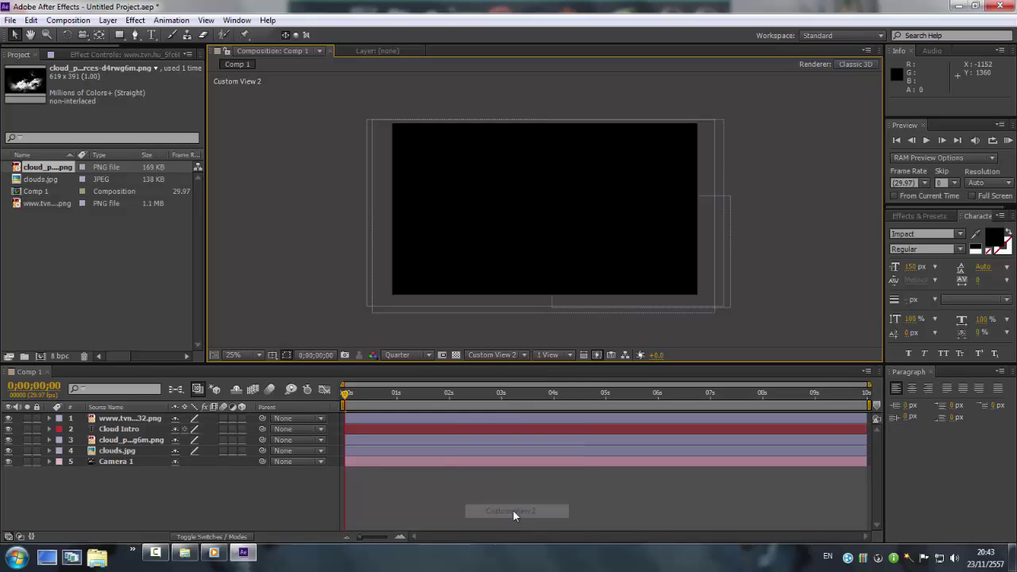
left_click(482, 355)
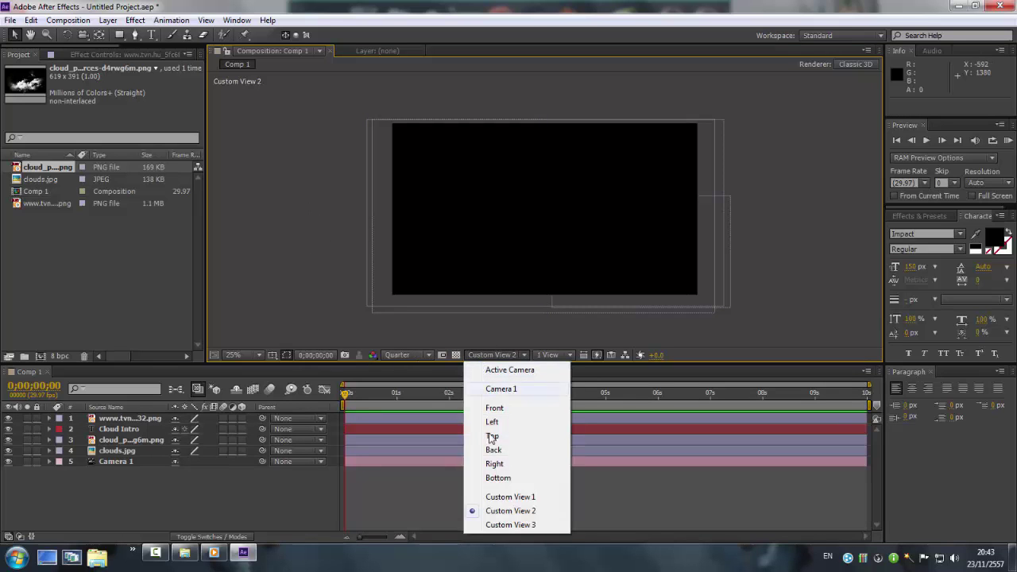
left_click(495, 498)
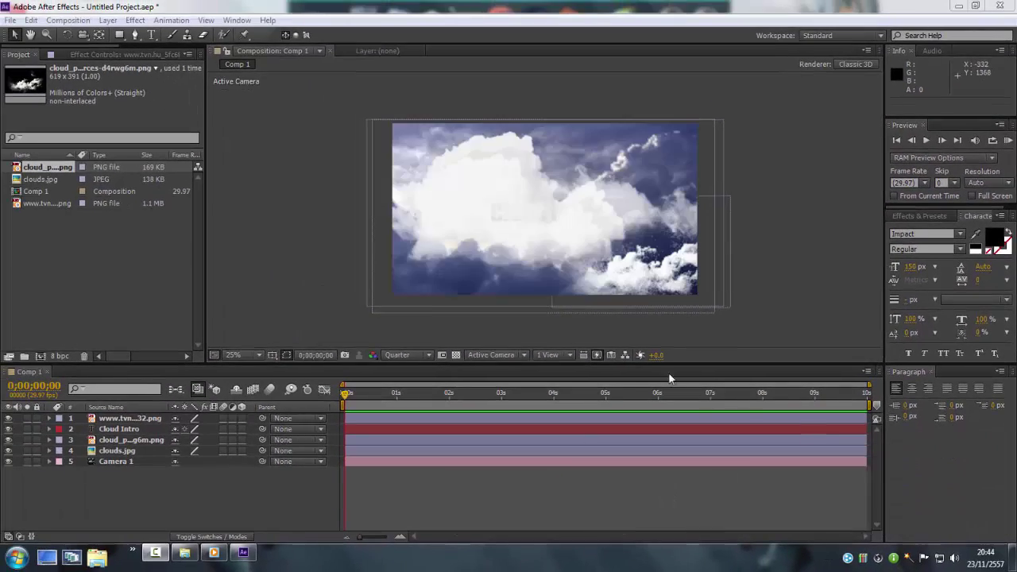
left_click(132, 420)
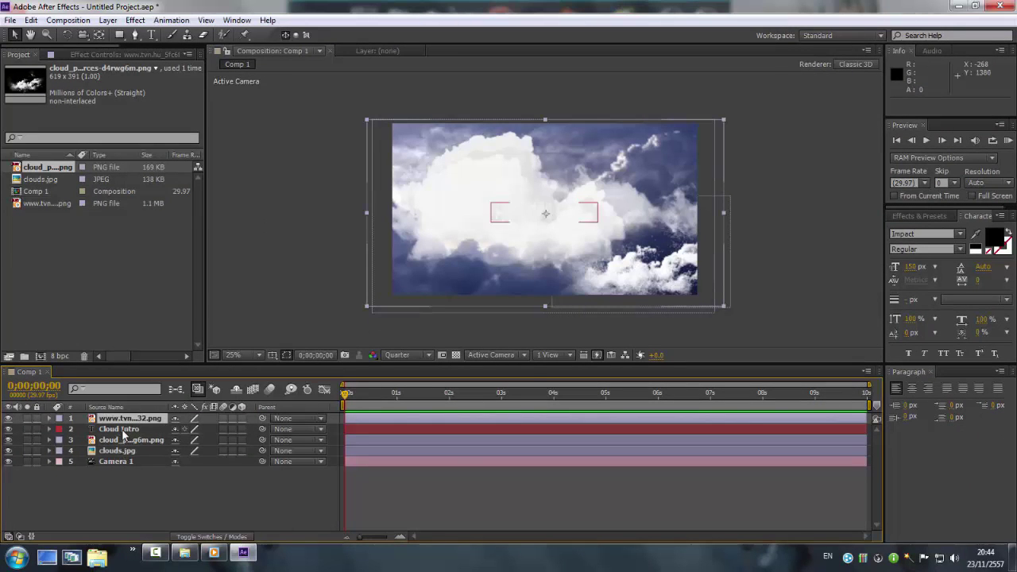
left_click(514, 358)
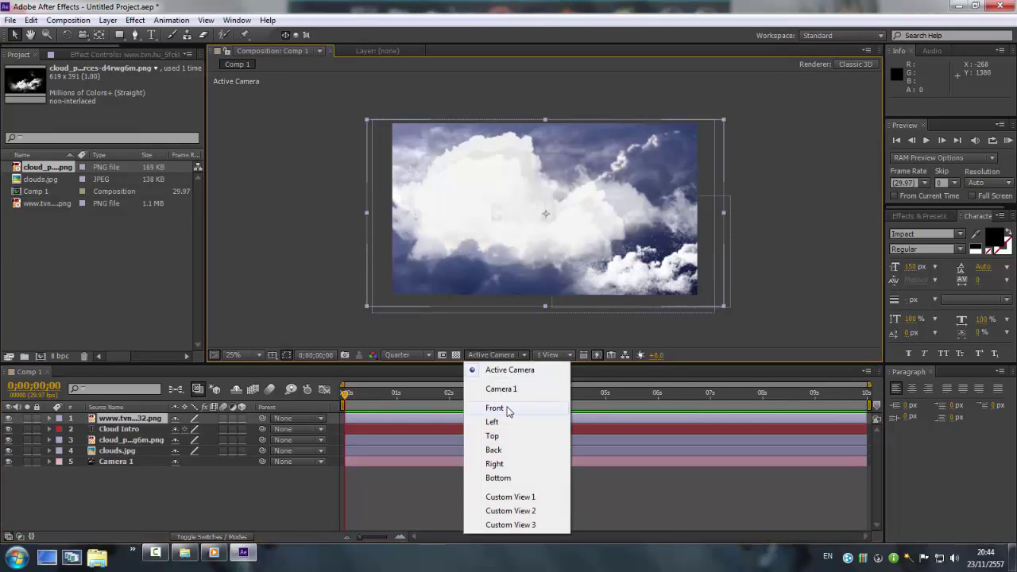
left_click(508, 498)
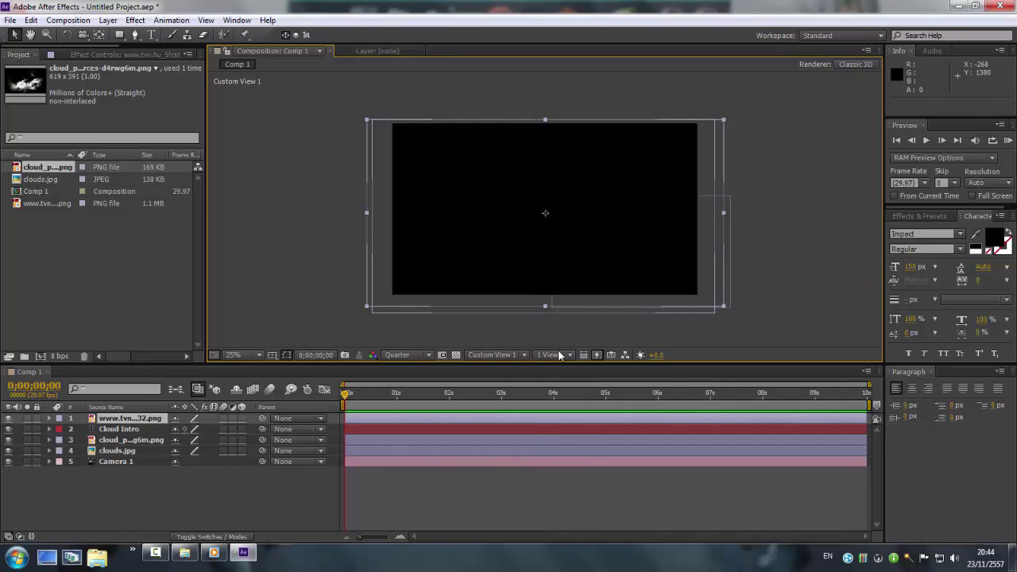
left_click(823, 125)
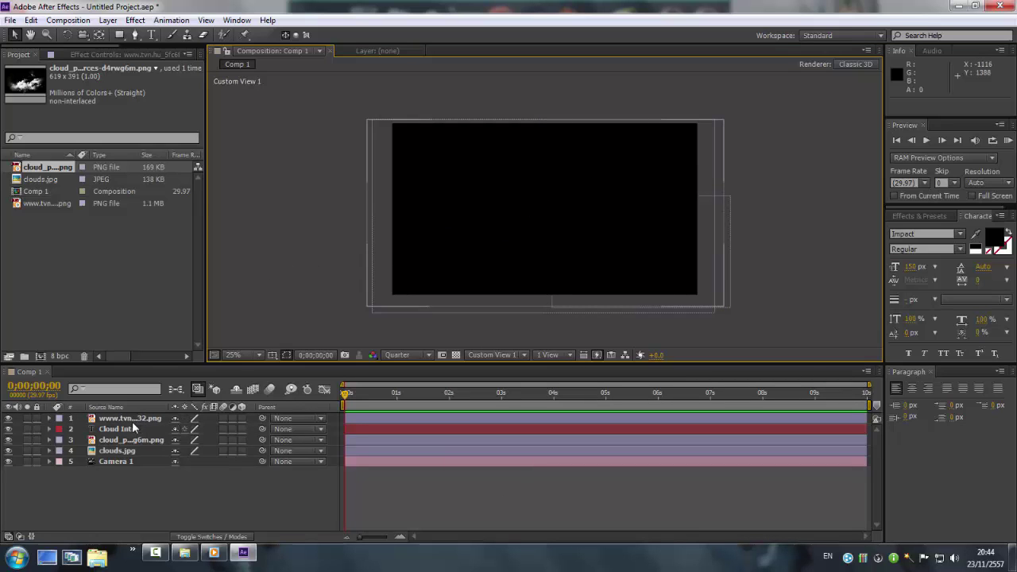
Try the horizontal and vertical two-view layouts and set the composition viewer to 4 Views - Right.
left_click(499, 355)
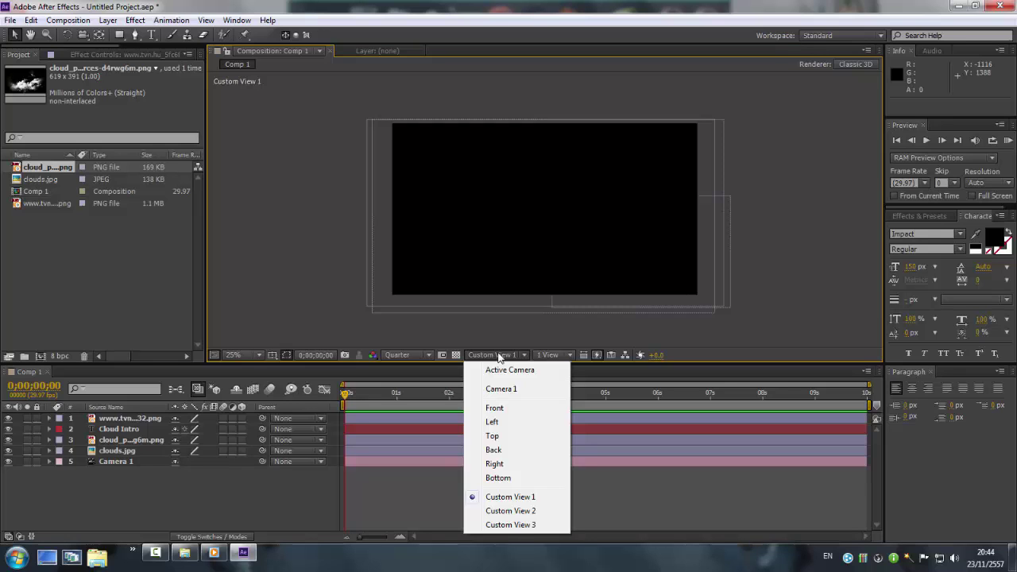
left_click(549, 354)
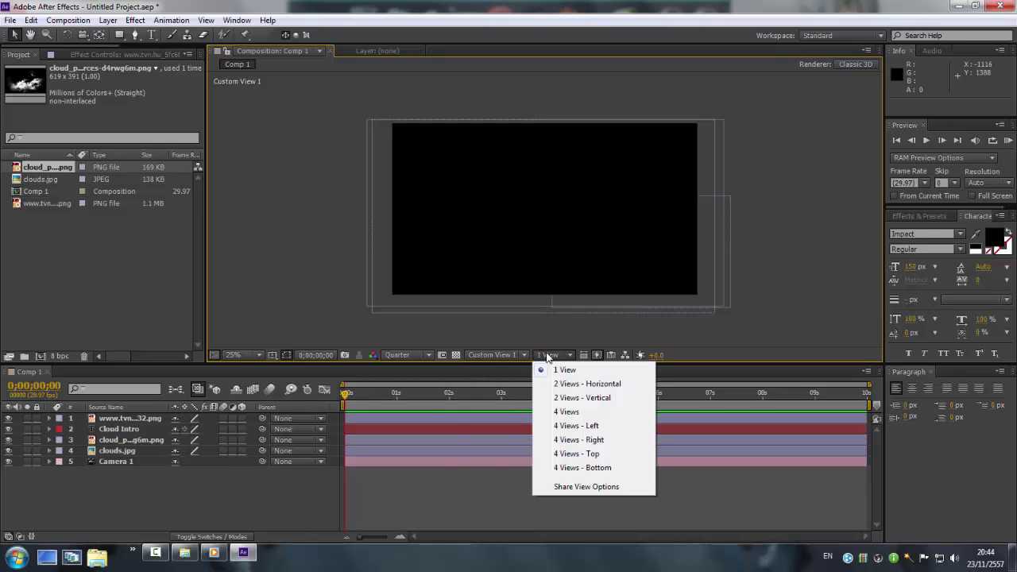
left_click(548, 382)
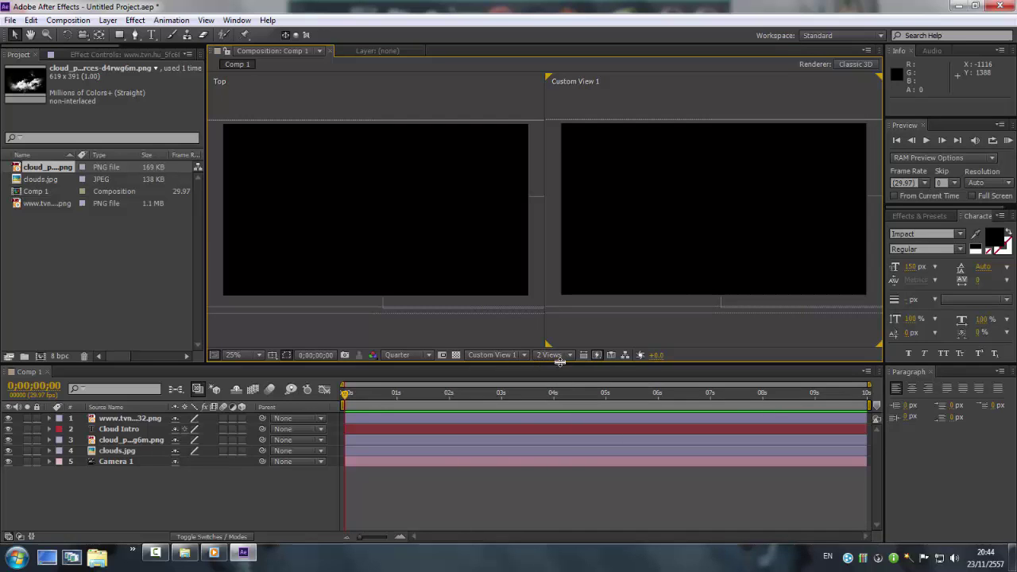
left_click(563, 359)
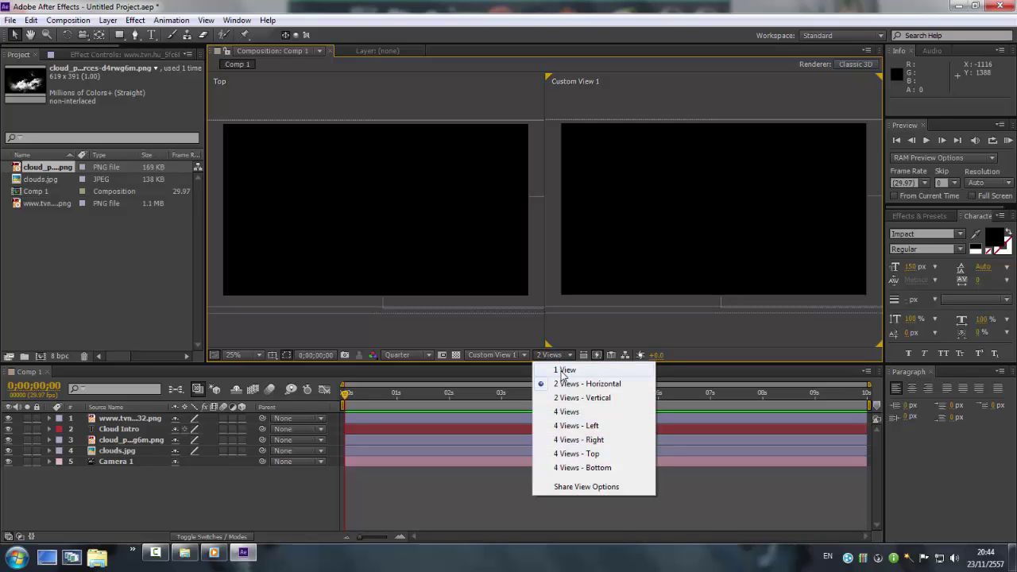
left_click(566, 397)
left_click(562, 358)
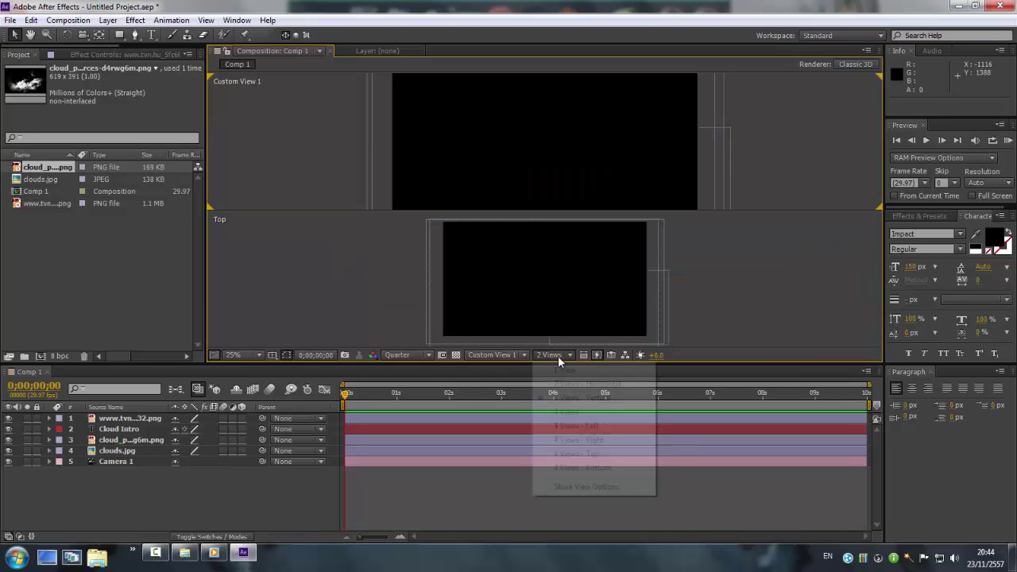
left_click(573, 441)
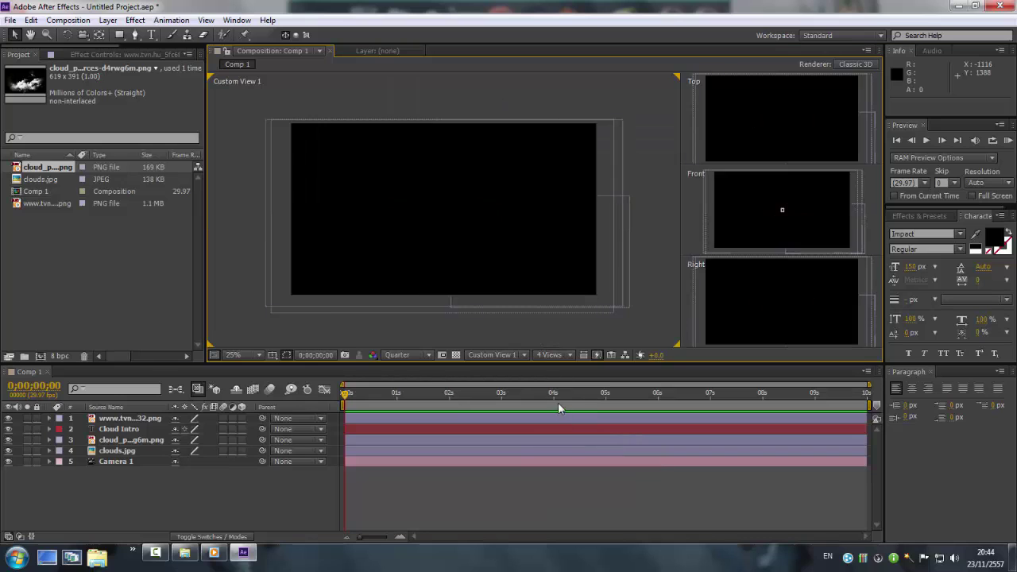
Return the composition viewer to a single view, check the Back view and switch to Active Camera.
left_click(554, 357)
left_click(562, 368)
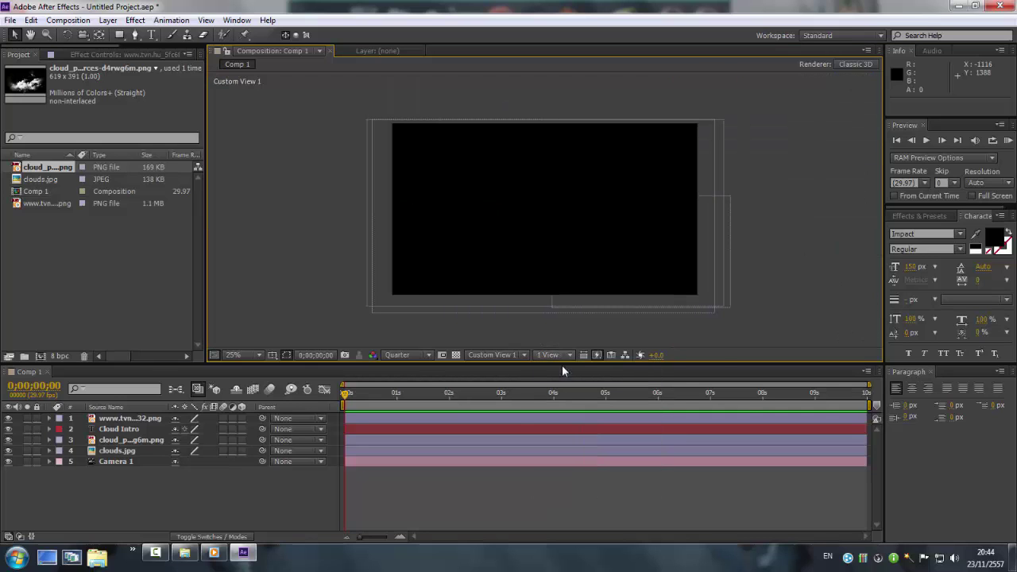
left_click(484, 354)
left_click(507, 455)
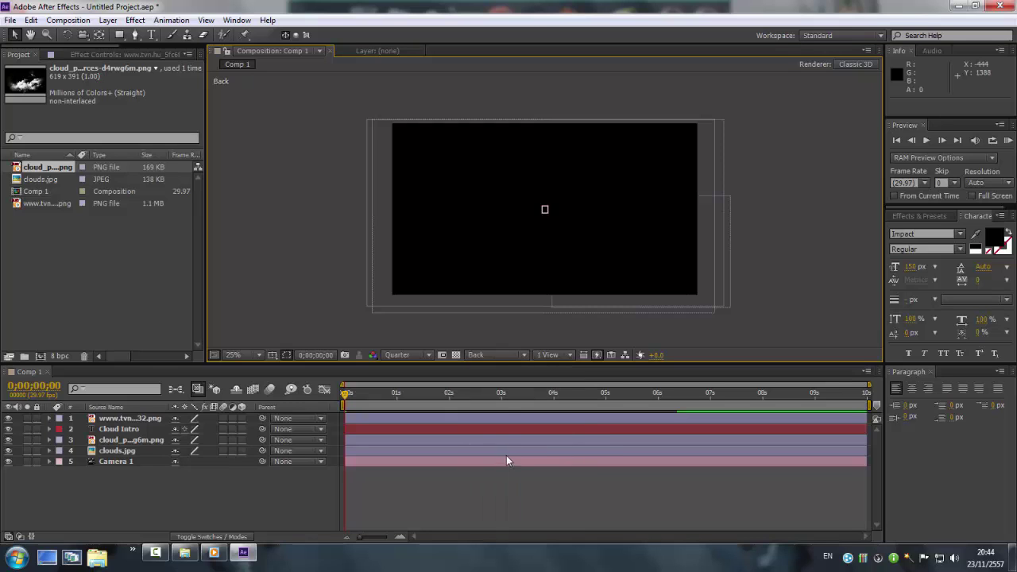
left_click(487, 358)
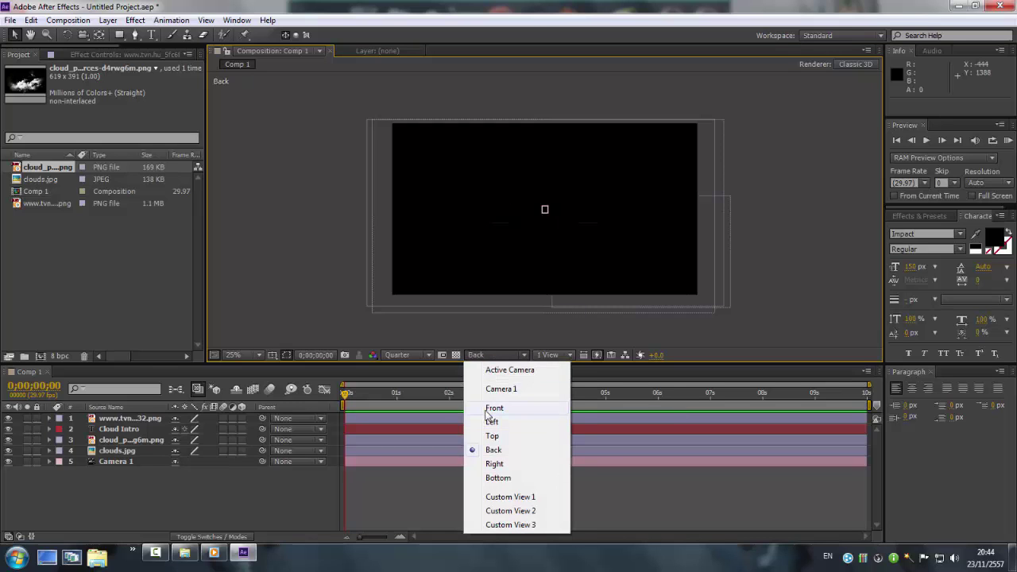
left_click(512, 370)
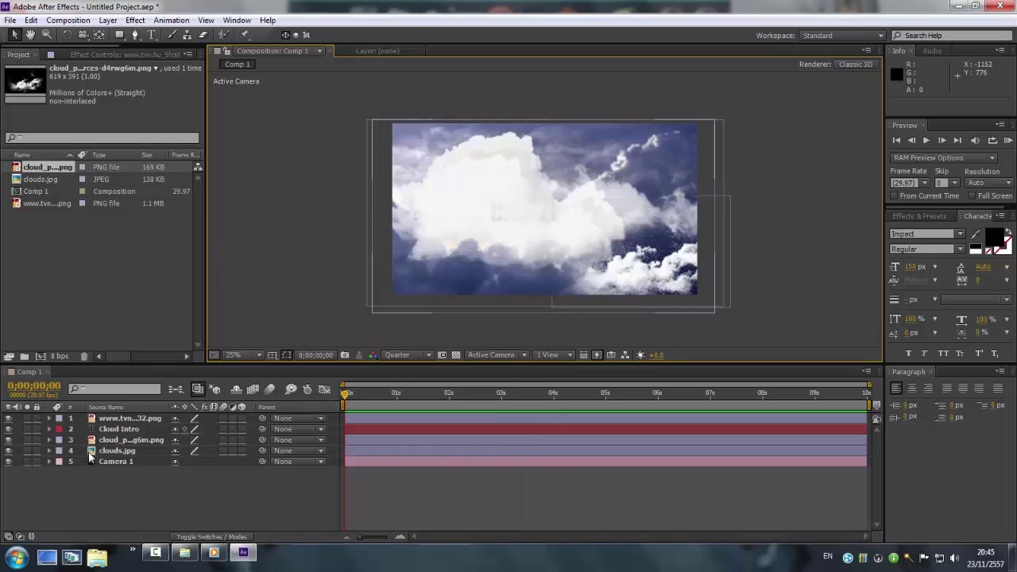
left_click(115, 419)
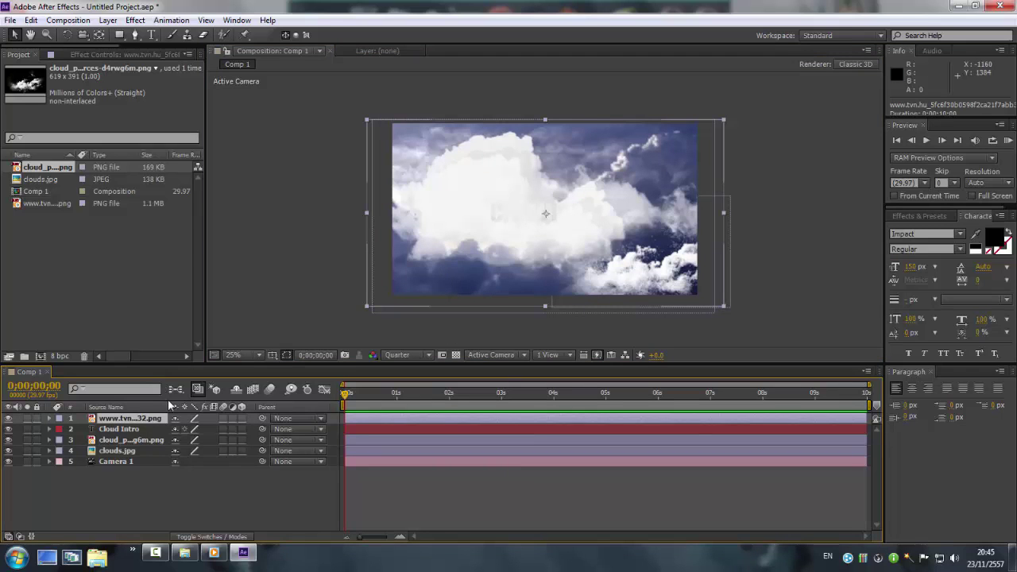
left_click_drag(242, 419, 243, 452)
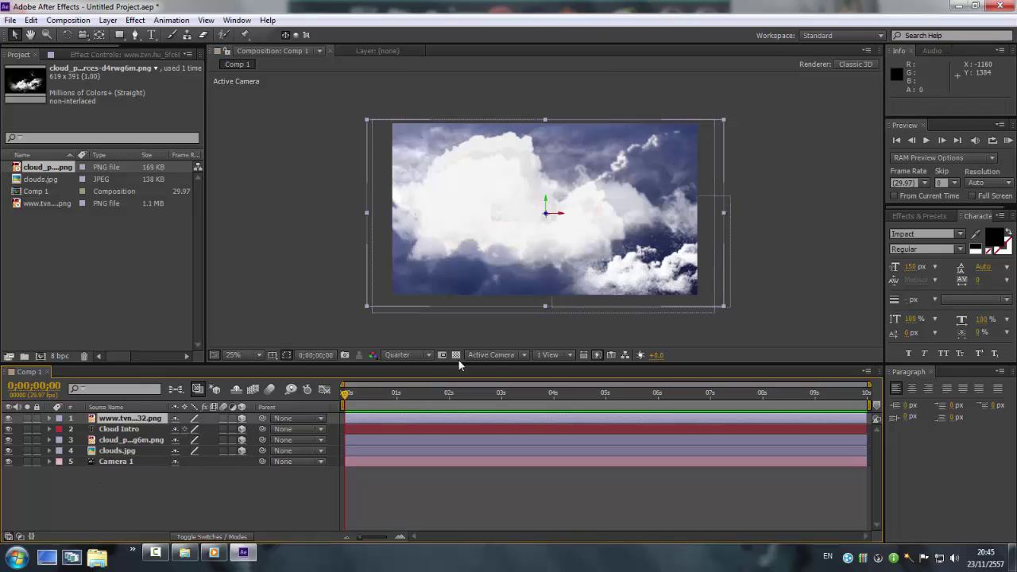
left_click(494, 355)
left_click(499, 497)
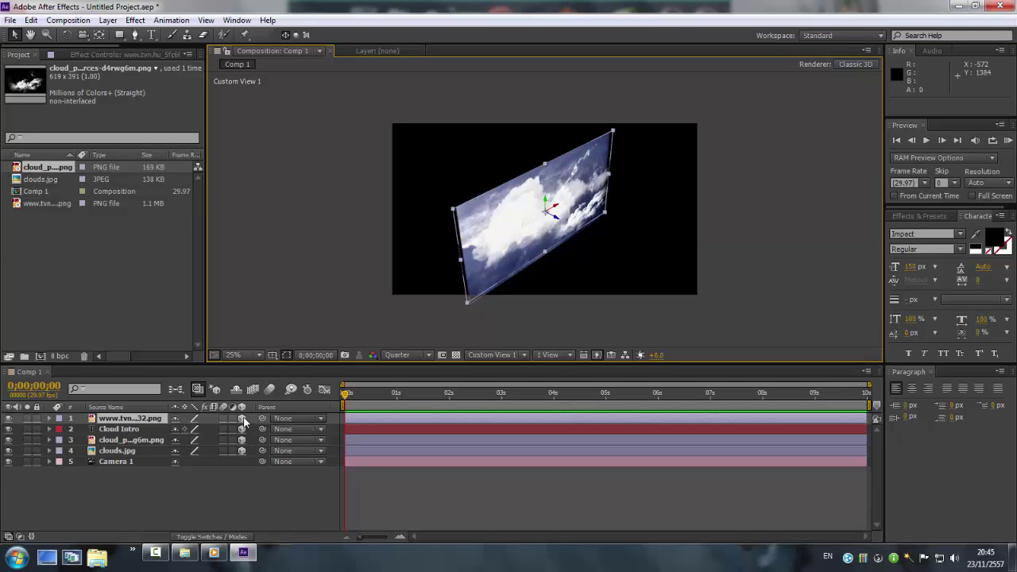
left_click(361, 141)
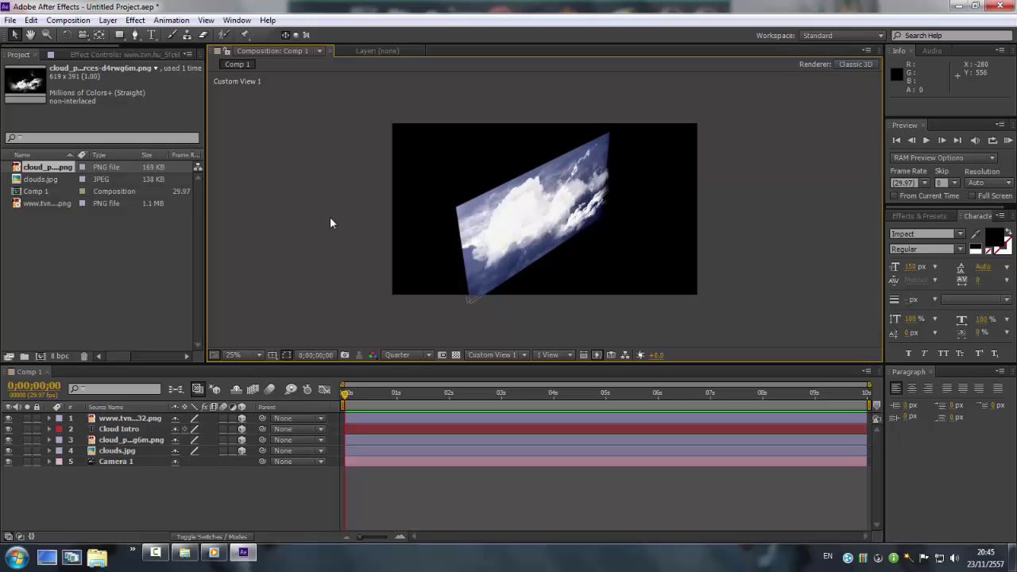
left_click(94, 419)
key("slash")
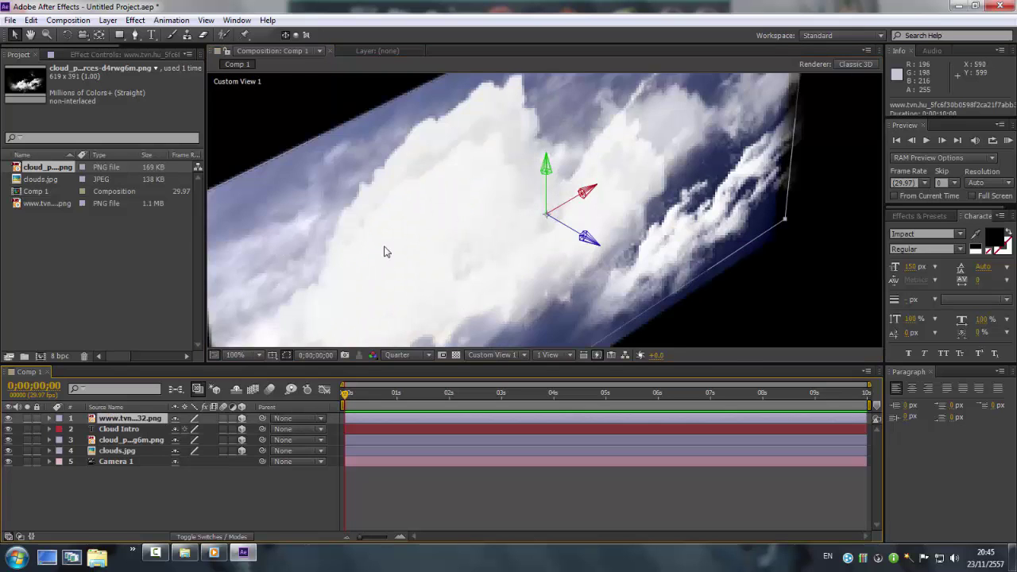
key("comma")
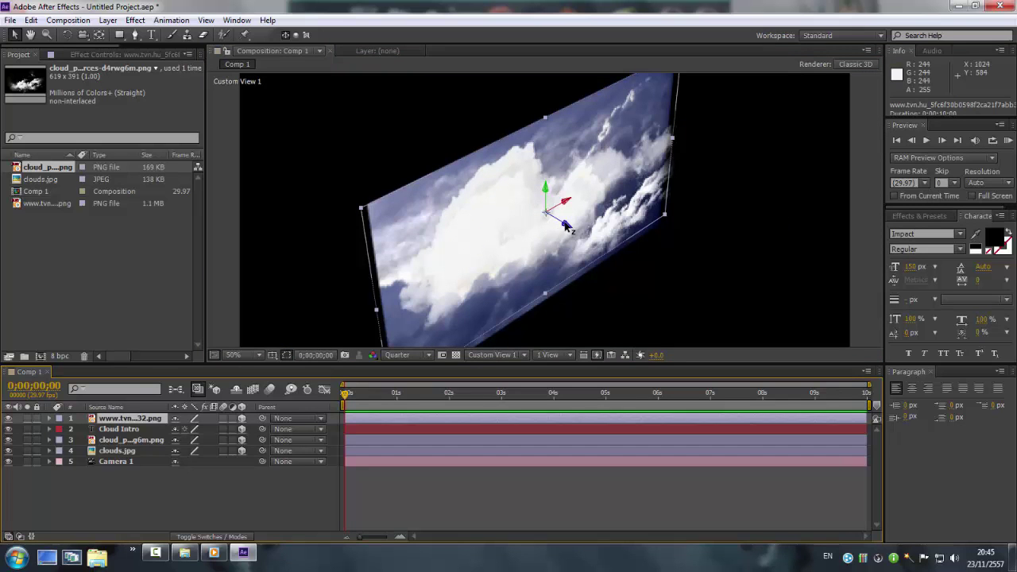
left_click_drag(566, 227, 625, 241)
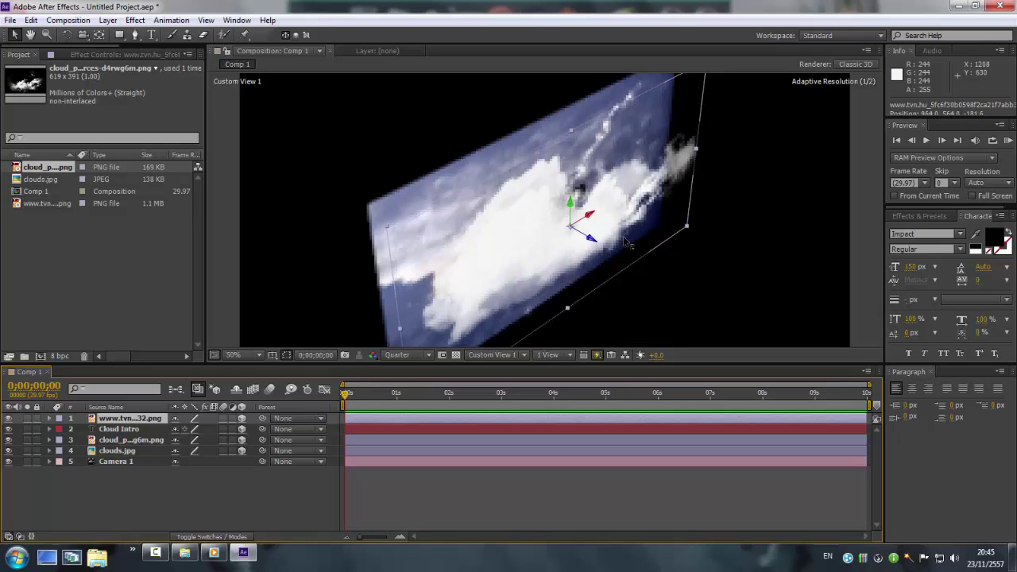
Move the cloud_png layer forward along its Z axis to about -265 and show the composition through Active Camera.
left_click(120, 441)
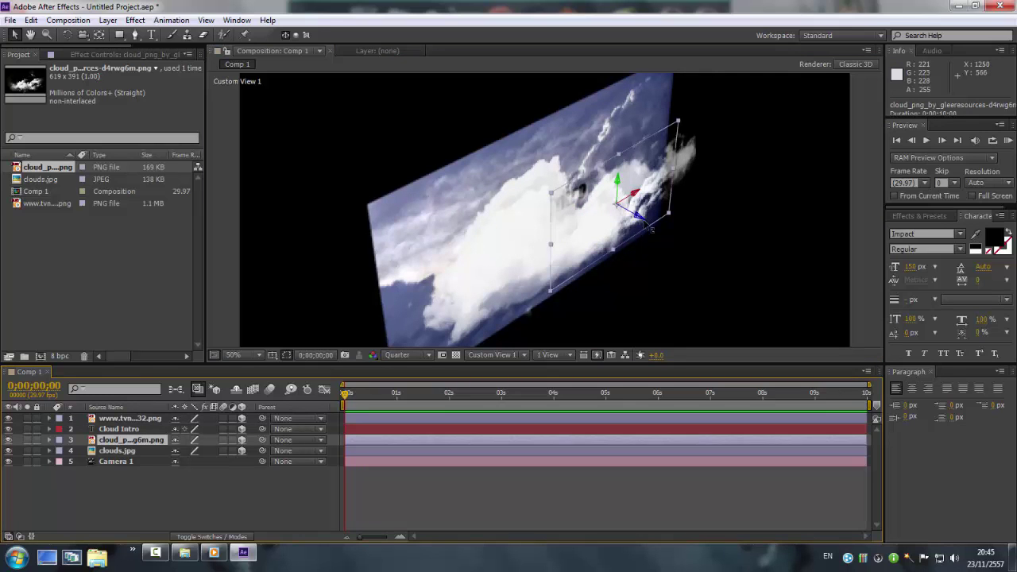
left_click_drag(651, 230, 723, 257)
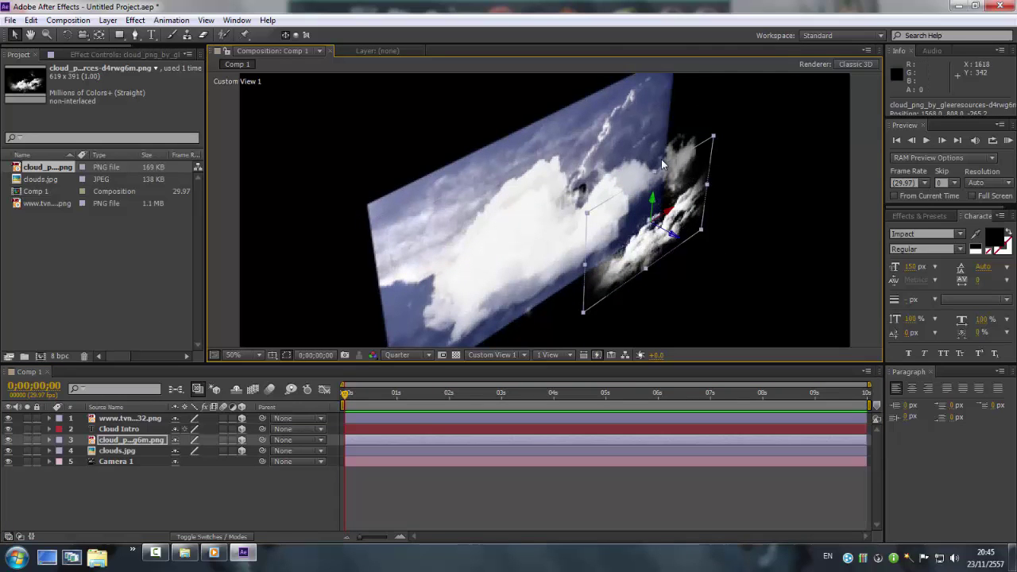
left_click(499, 356)
left_click(511, 297)
key("comma")
key("comma")
key("comma")
key("comma")
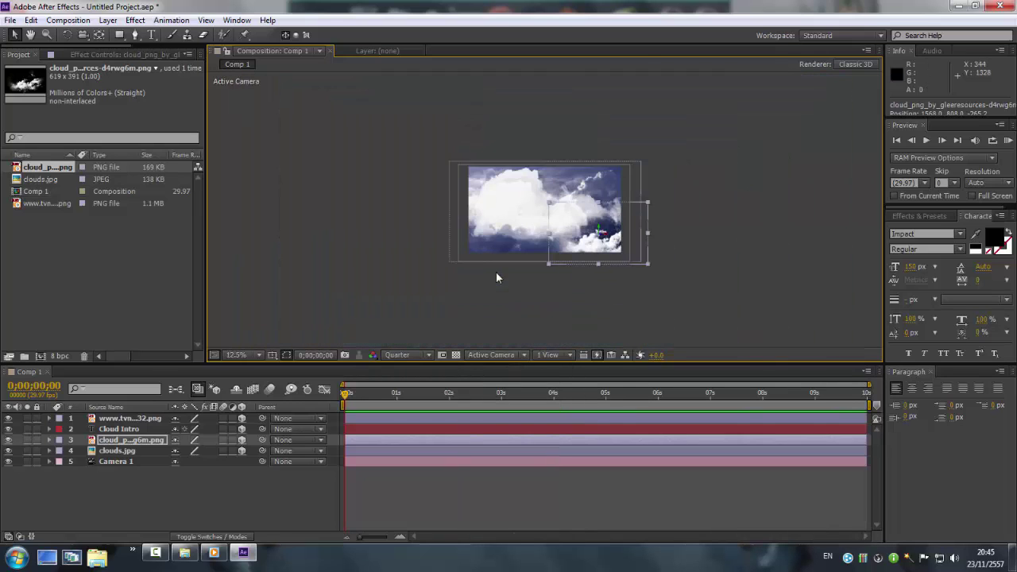
key("period")
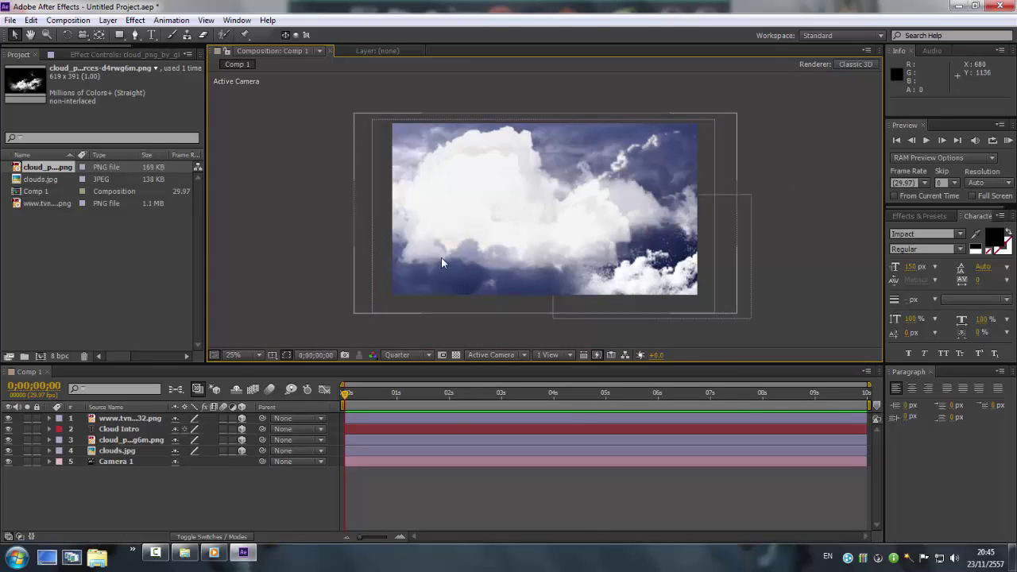
In the Top view, shift the cloud_png layer to X about 1492 and Z about -293.
left_click(485, 355)
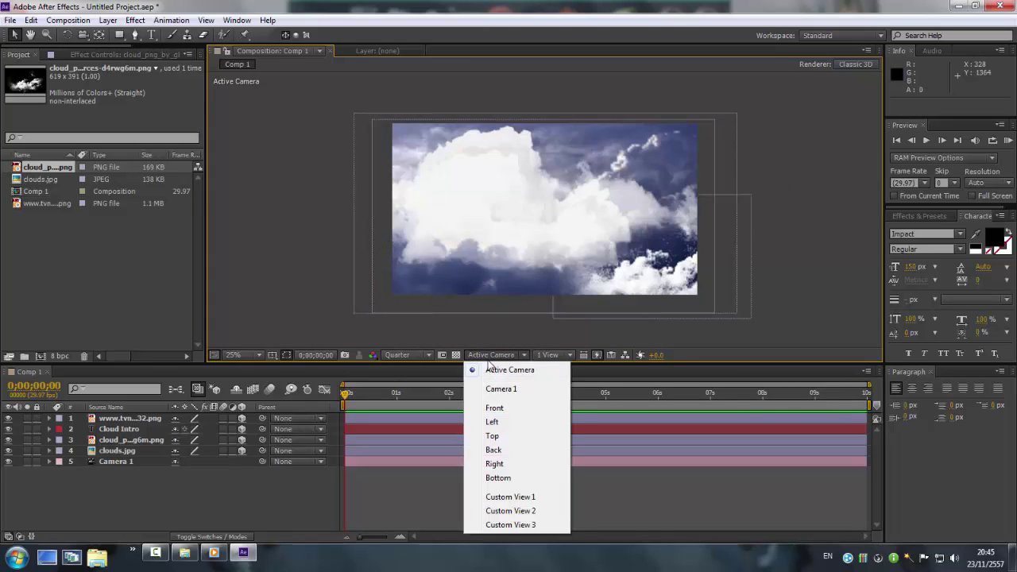
left_click(493, 437)
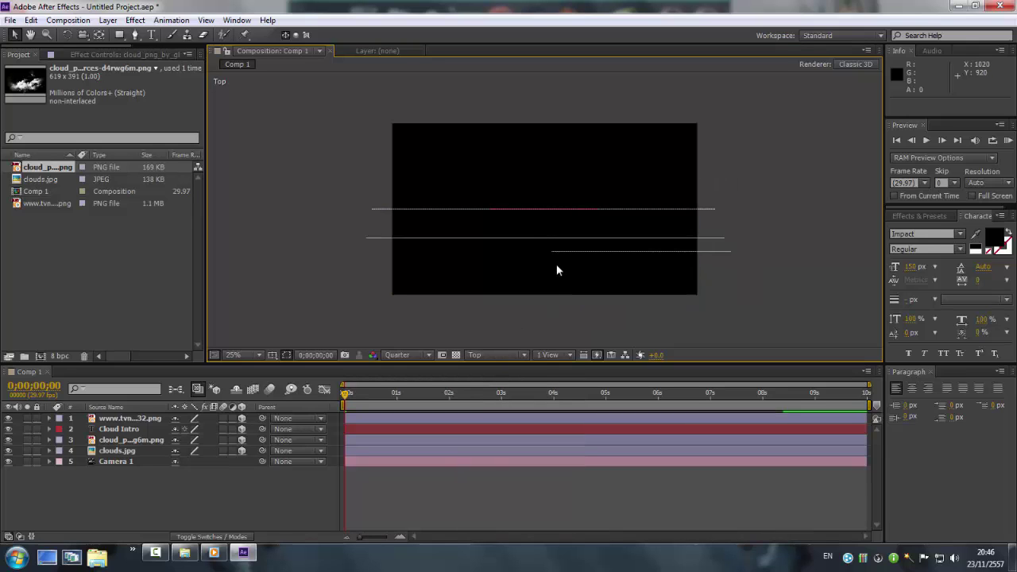
left_click_drag(554, 259, 552, 258)
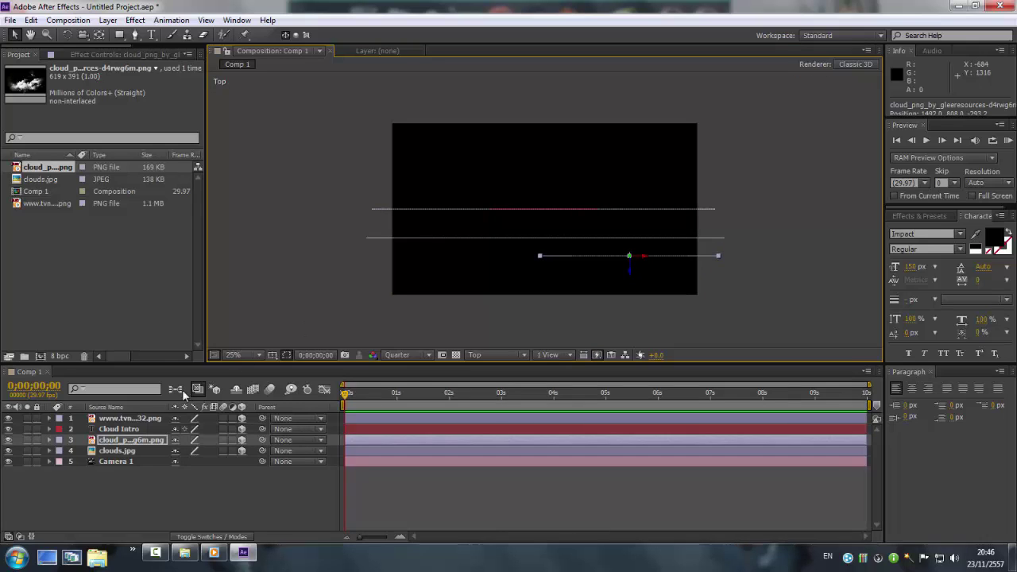
Push the clouds.jpg background back along its Z axis to about 208 and return to Active Camera.
left_click(117, 450)
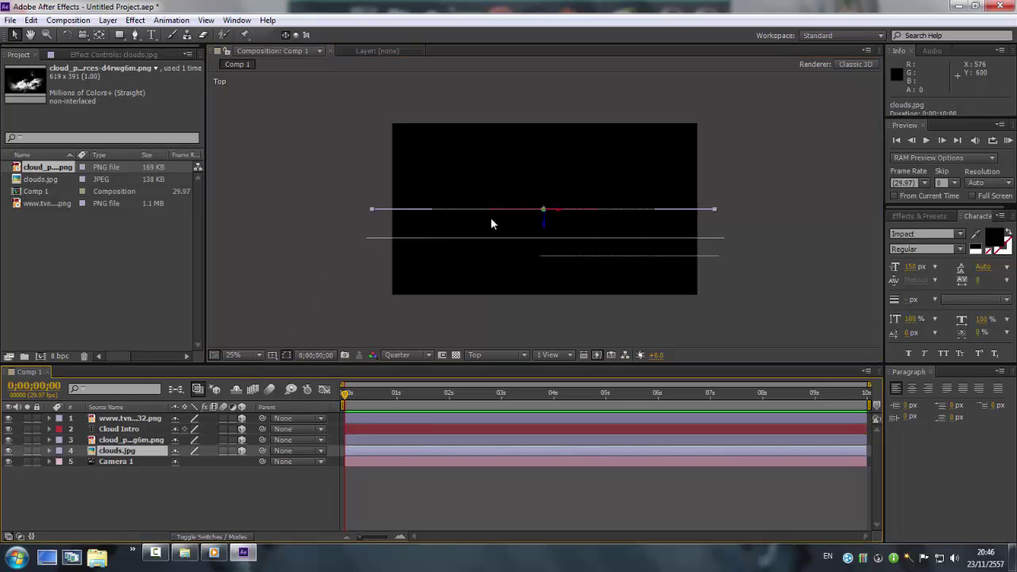
left_click_drag(544, 217, 544, 193)
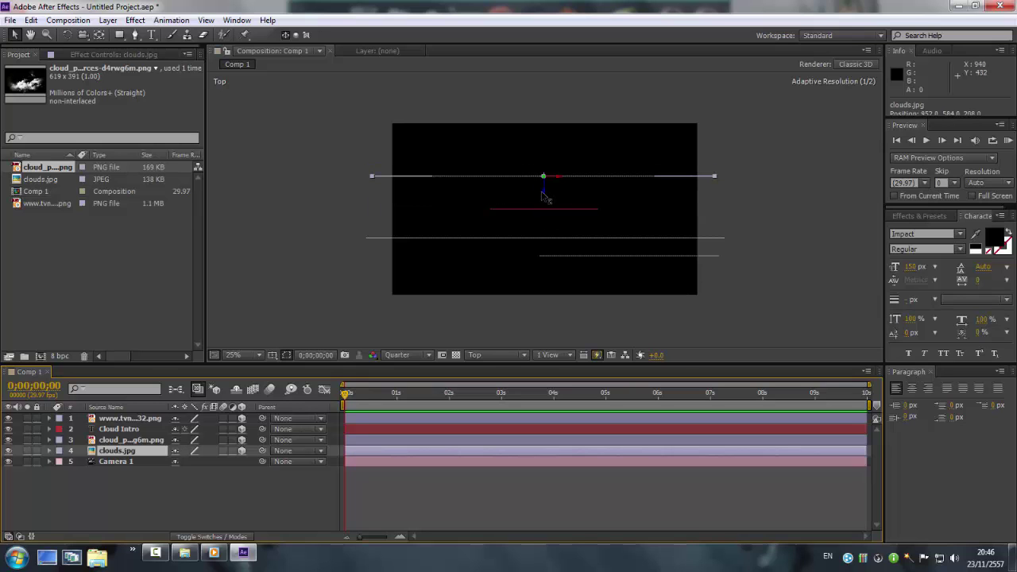
left_click(493, 354)
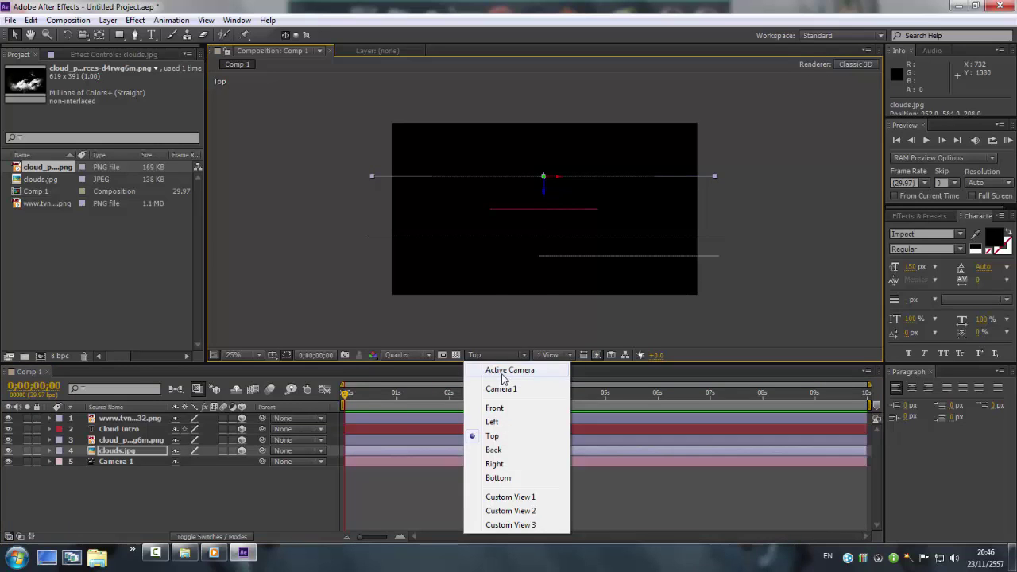
left_click(503, 371)
left_click(248, 228)
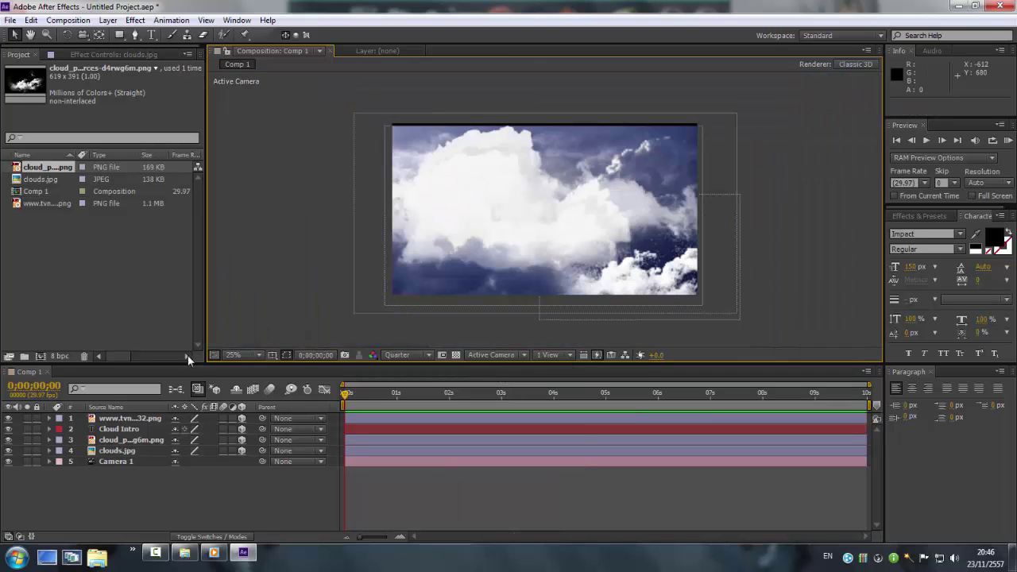
Reposition the clouds.jpg background to about X 960, Y 558 so it covers the frame's upper edge, and deselect it.
left_click(127, 450)
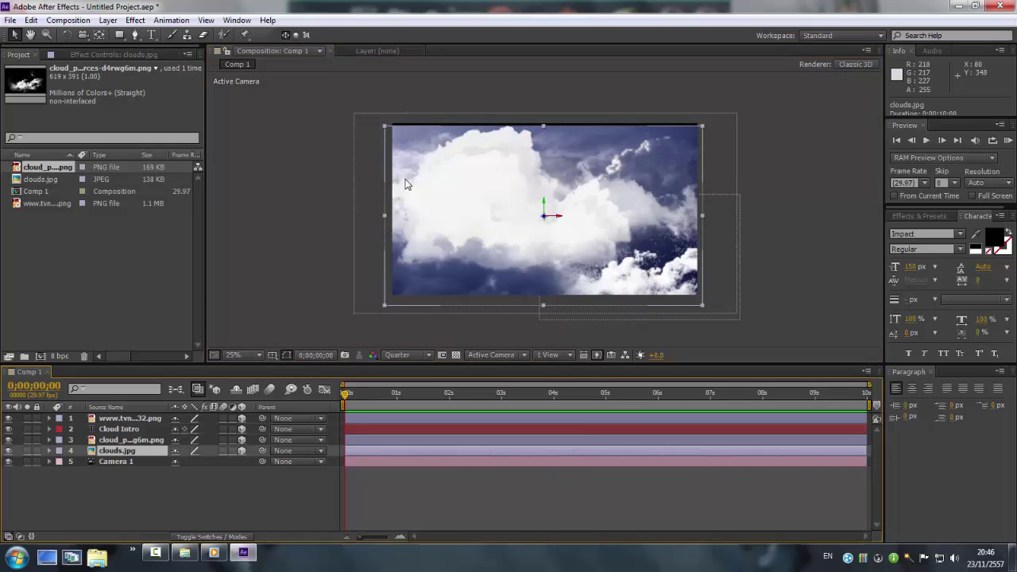
left_click_drag(404, 184, 409, 177)
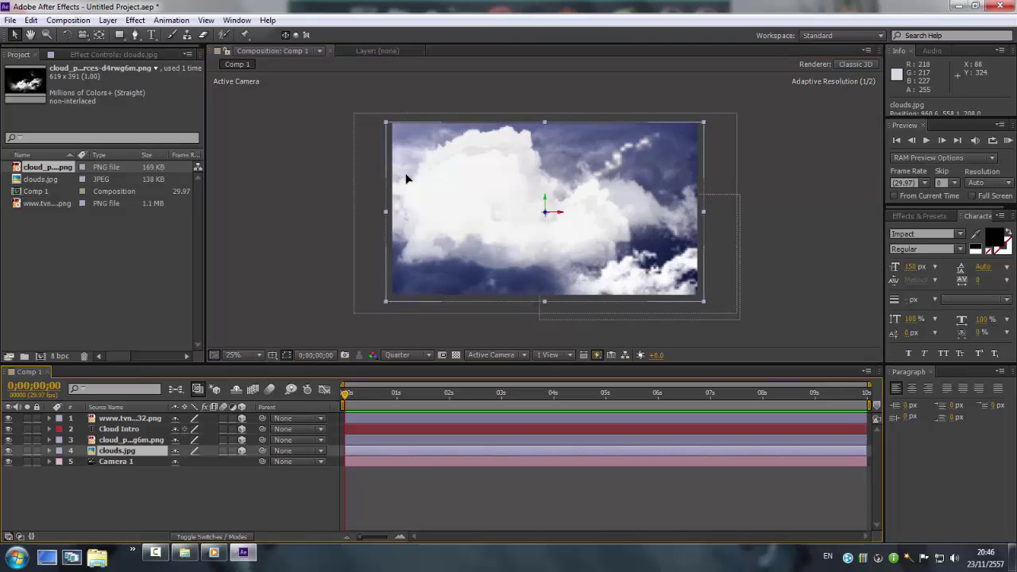
left_click(291, 157)
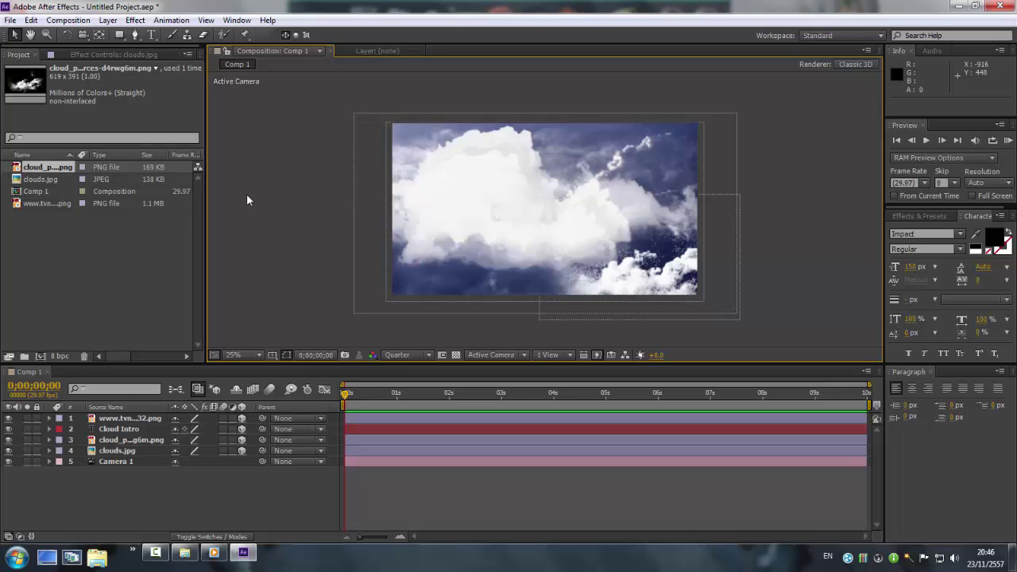
left_click(112, 430)
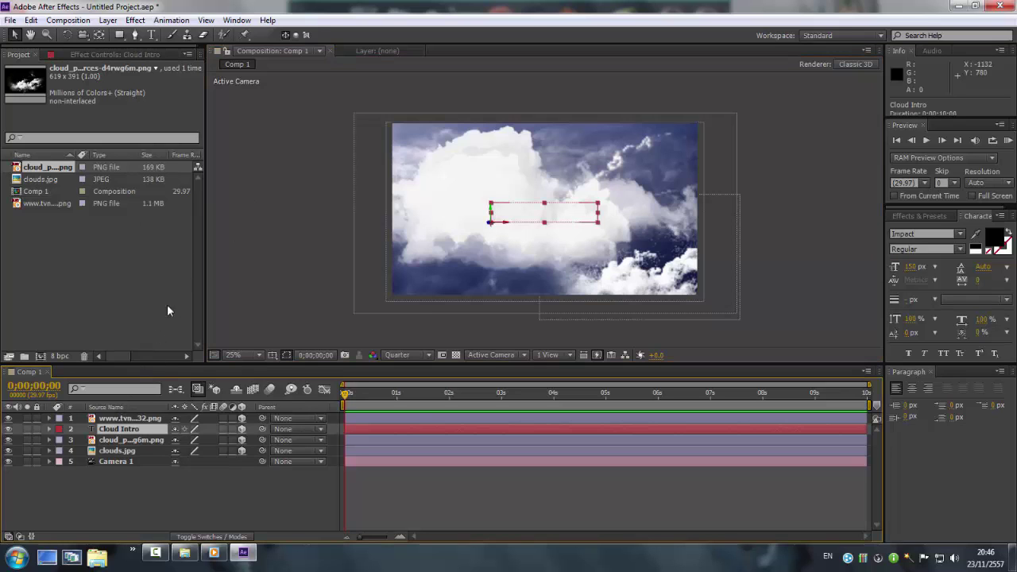
left_click(220, 187)
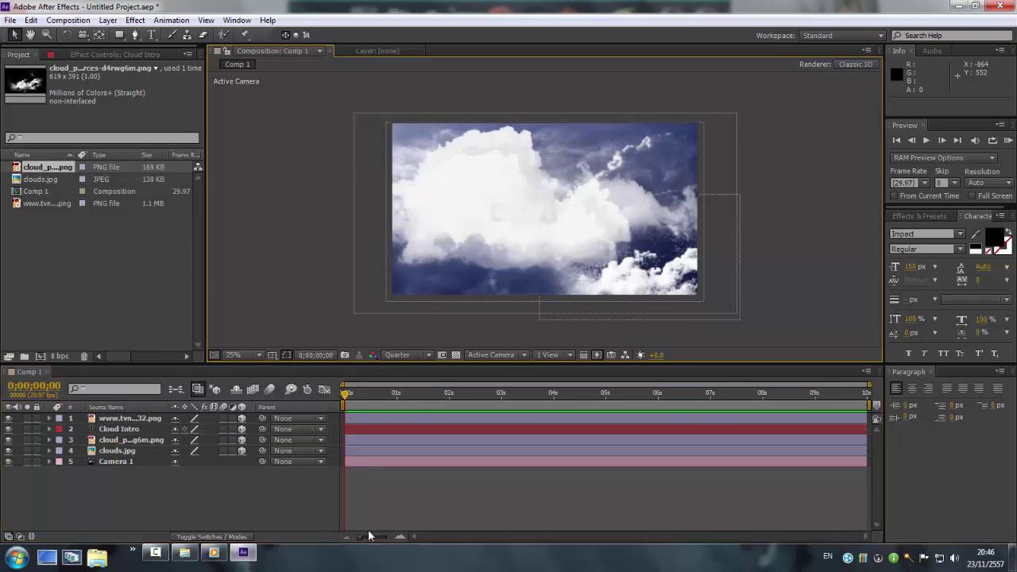
left_click(156, 553)
left_click(156, 554)
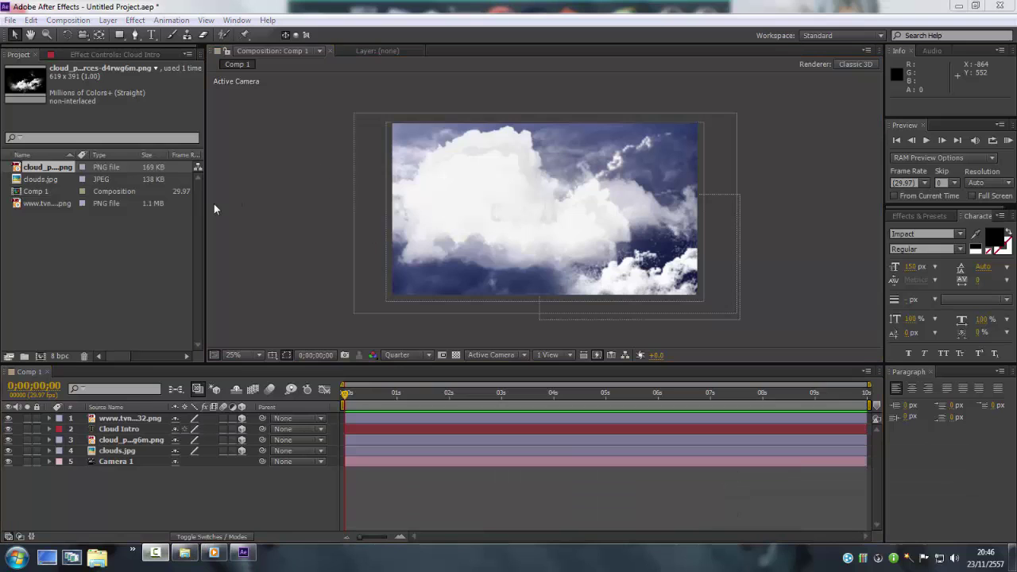
left_click(258, 97)
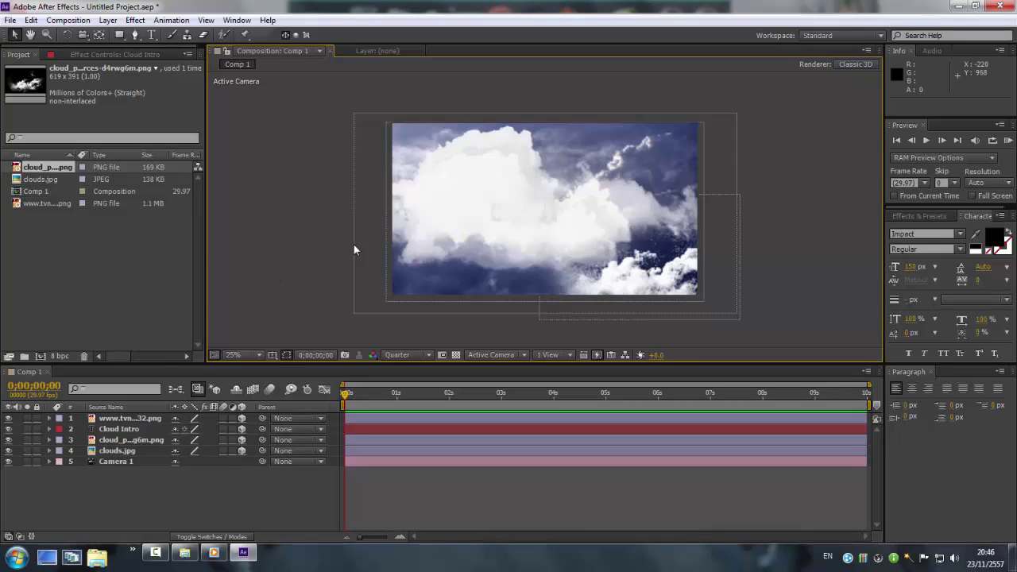
Examine the depth spacing of the layers in Custom View 1 and return to Active Camera.
left_click(482, 355)
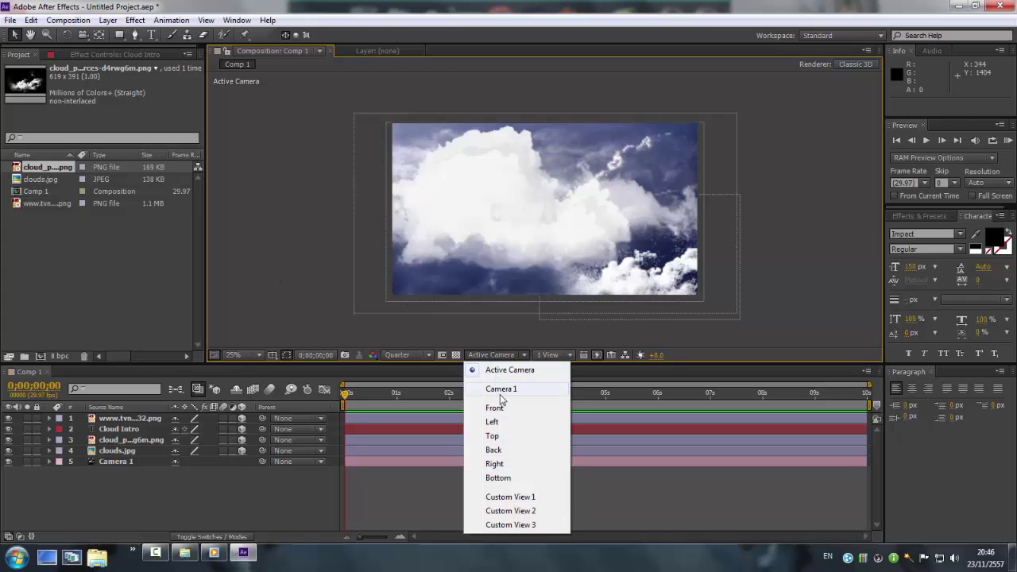
left_click(497, 497)
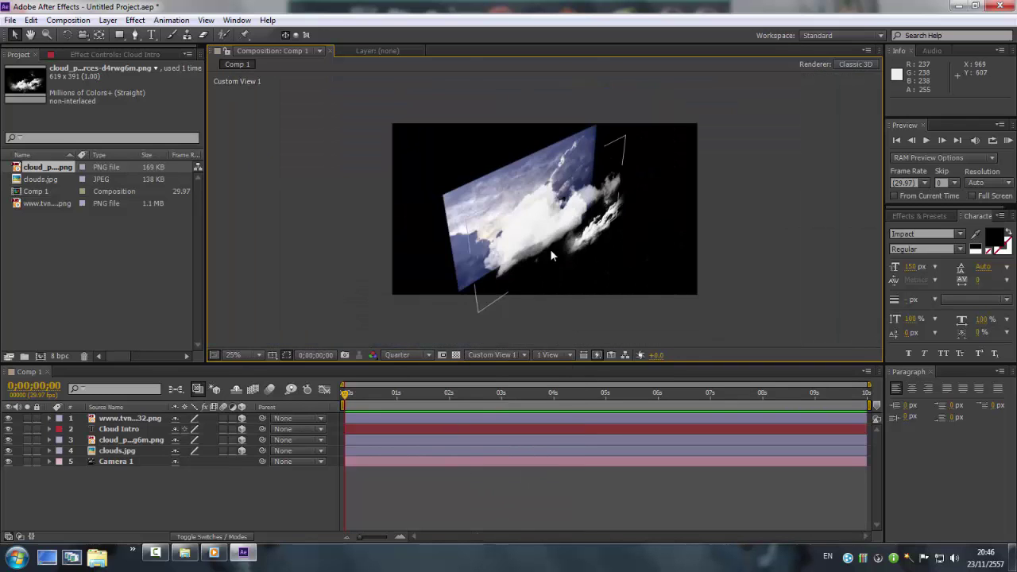
key("period")
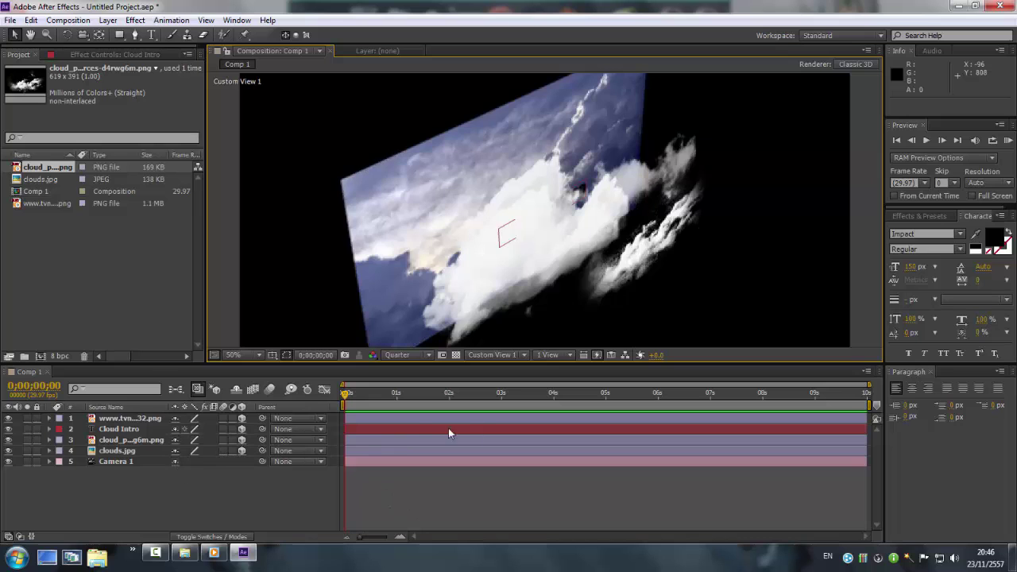
left_click(473, 355)
left_click(478, 370)
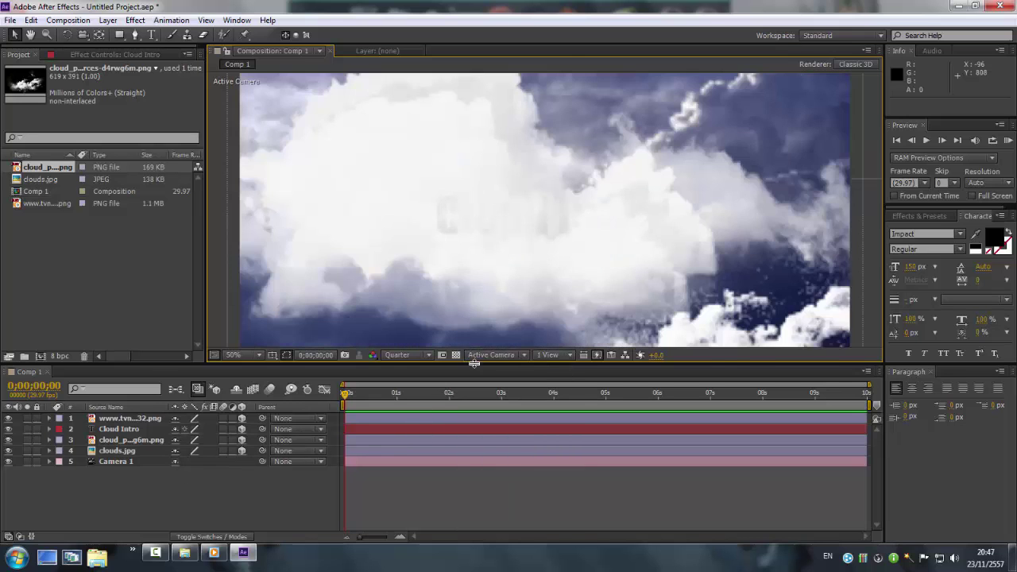
Add an adjustment layer above all other layers in Comp 1.
right_click(83, 471)
mouse_move(140, 337)
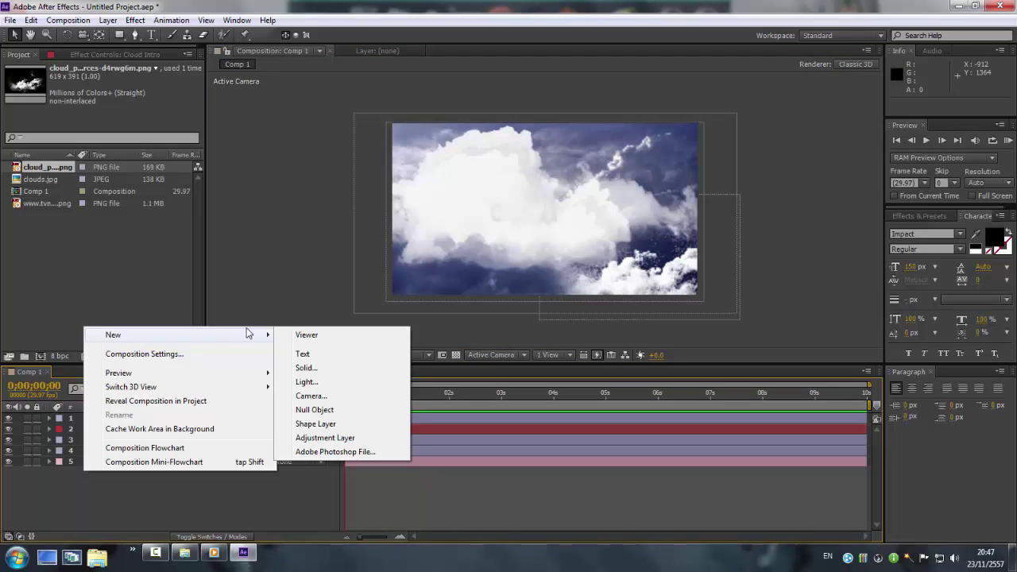
left_click(319, 438)
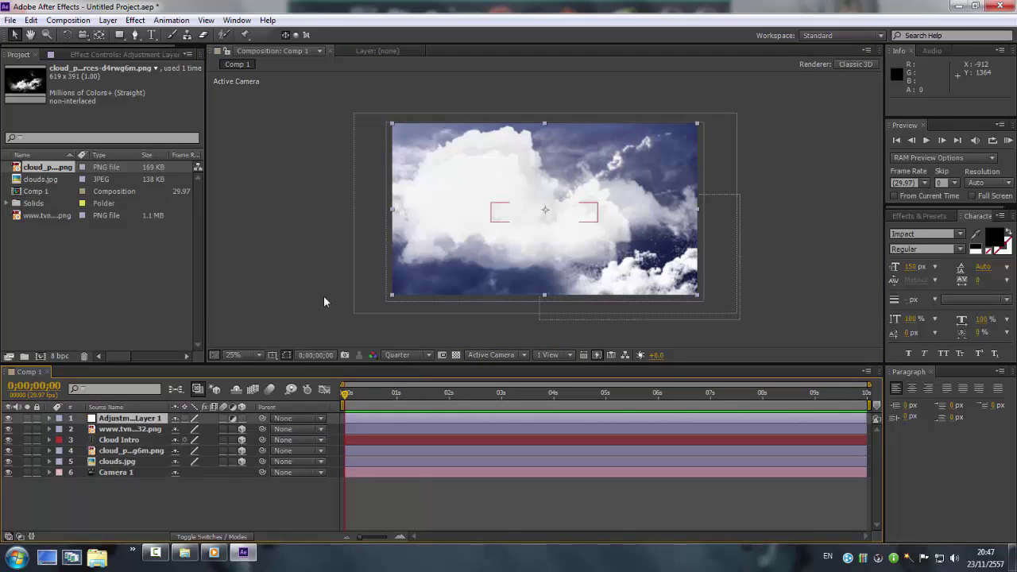
Try a Levels effect on the adjustment layer, raising the Blue channel's output black to about 31.
left_click(134, 20)
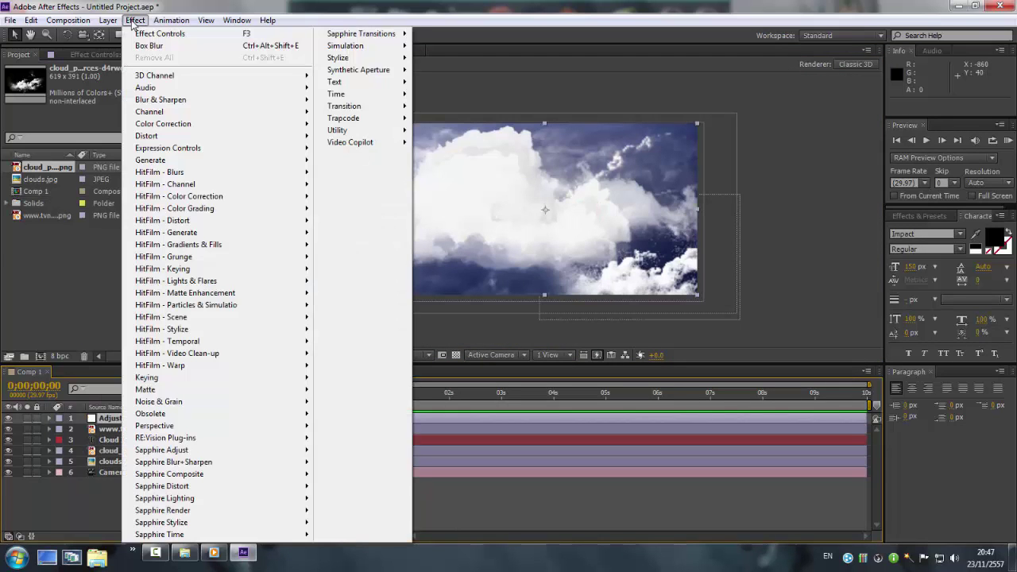
mouse_move(151, 118)
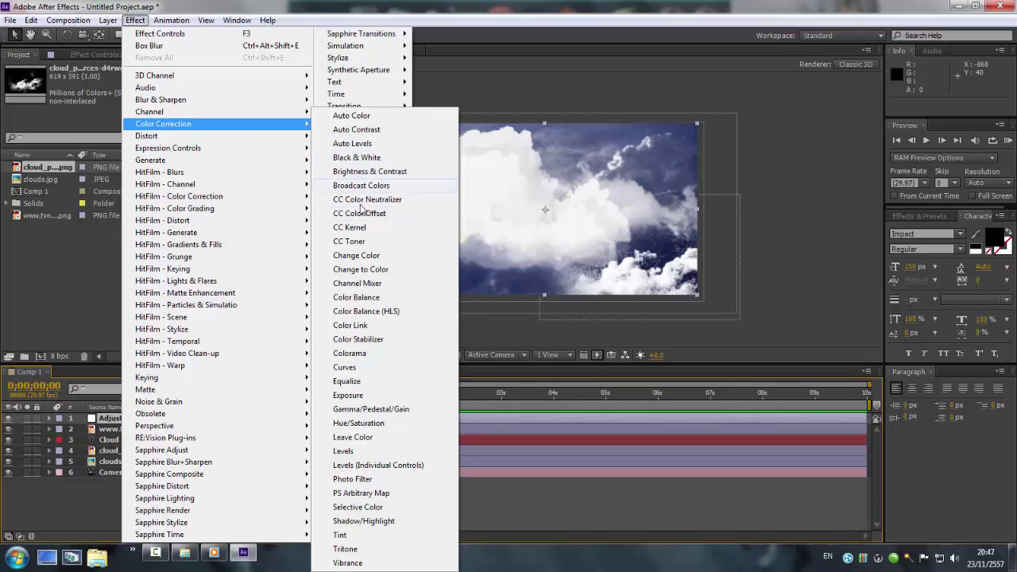
left_click(343, 451)
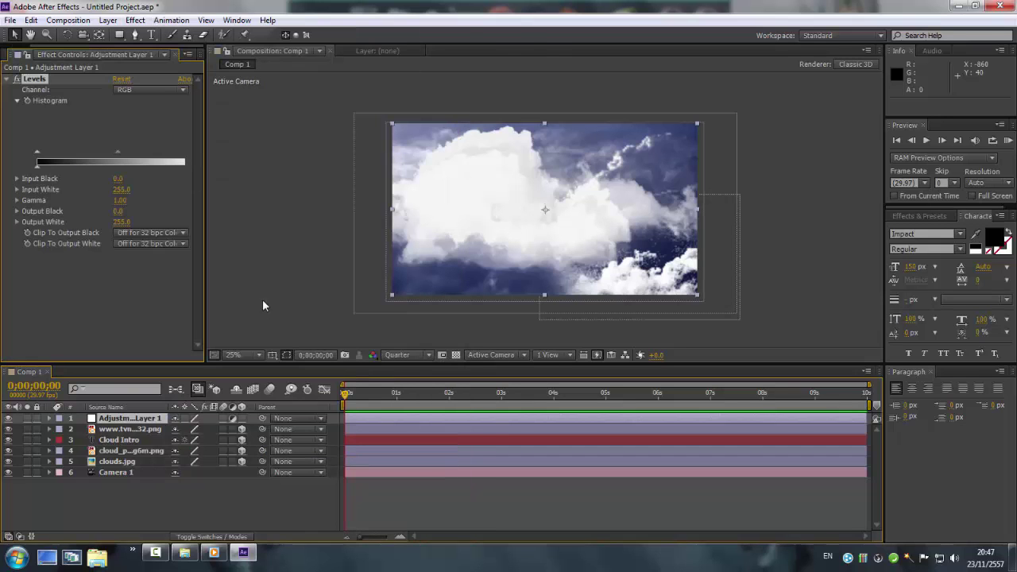
left_click(76, 149)
left_click(76, 149)
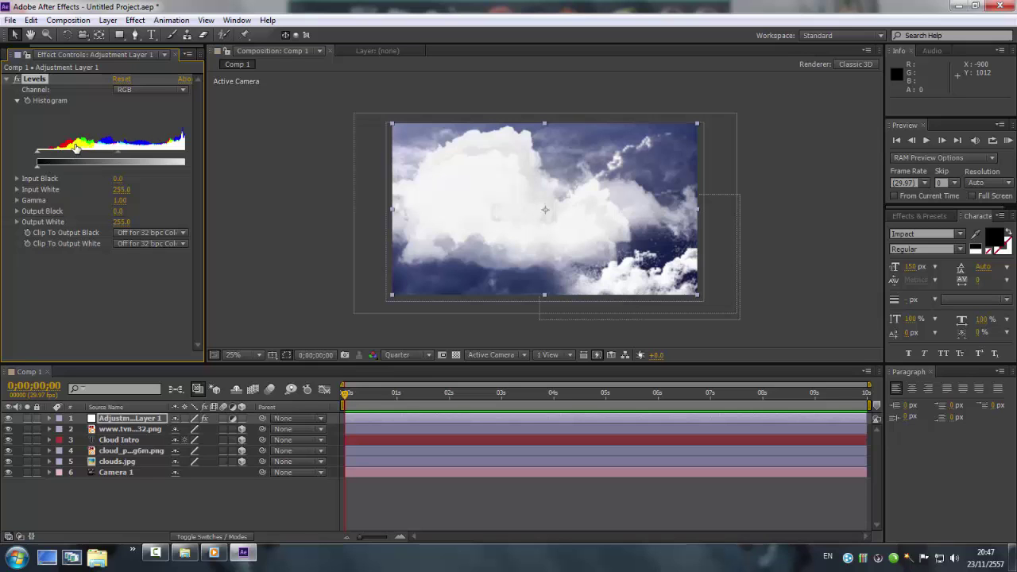
mouse_move(38, 165)
left_mouse_down()
mouse_move(85, 169)
mouse_move(21, 164)
left_mouse_up()
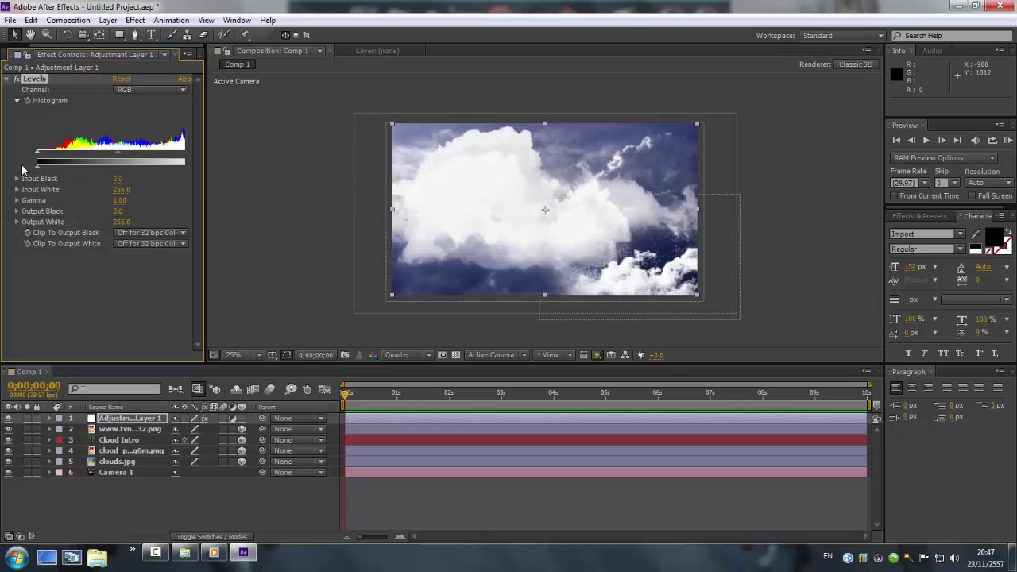
left_click(151, 90)
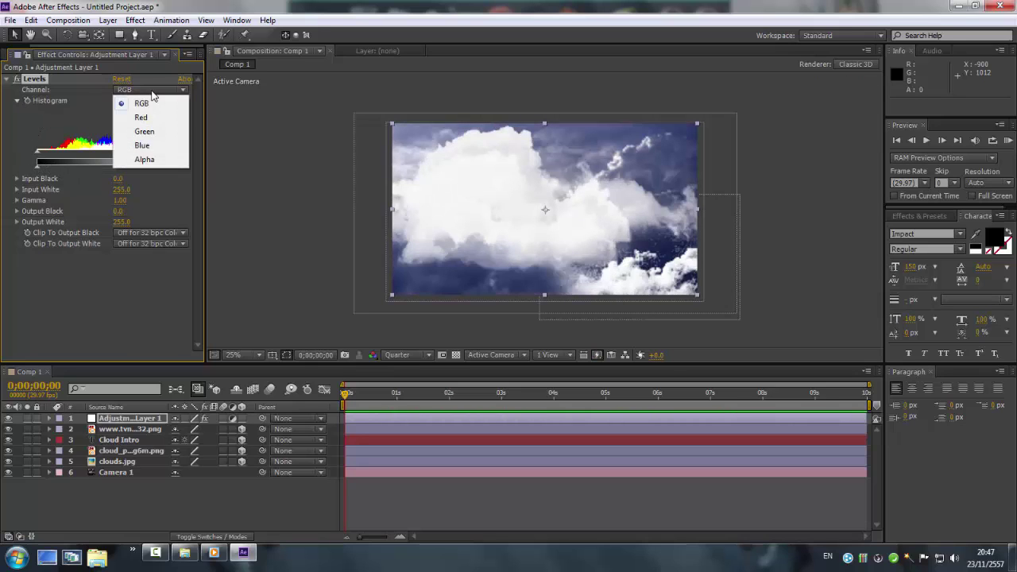
left_click(143, 145)
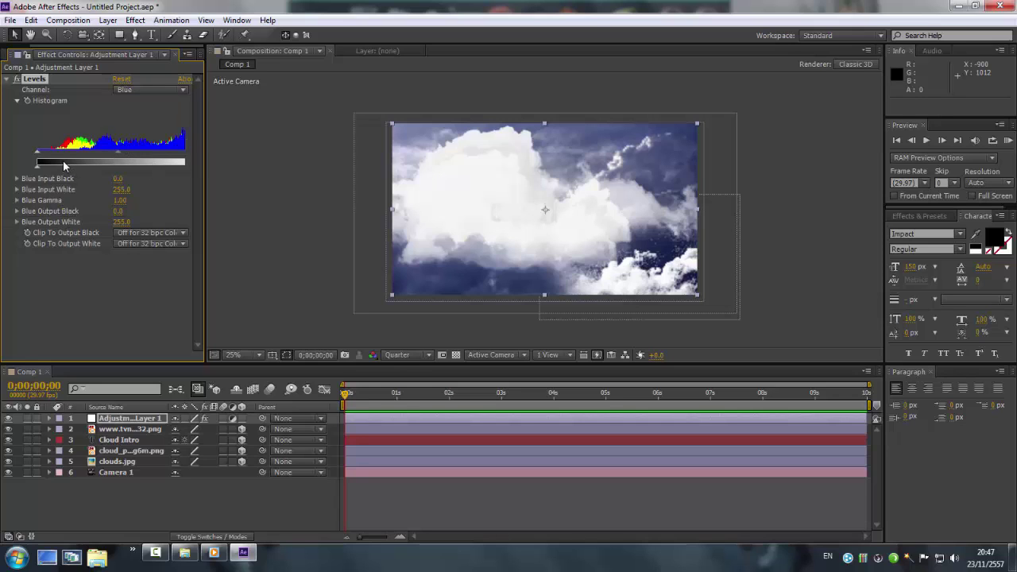
mouse_move(42, 165)
left_mouse_down()
mouse_move(65, 165)
mouse_move(58, 168)
left_mouse_up()
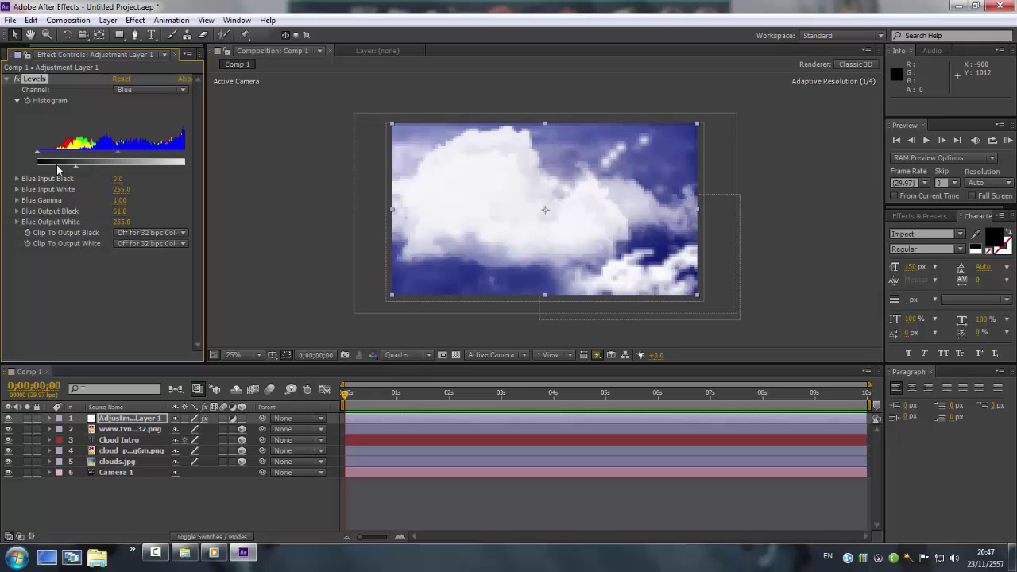
Try shifting the Alpha channel's output black, and remove the Levels effect from the adjustment layer.
left_click(138, 89)
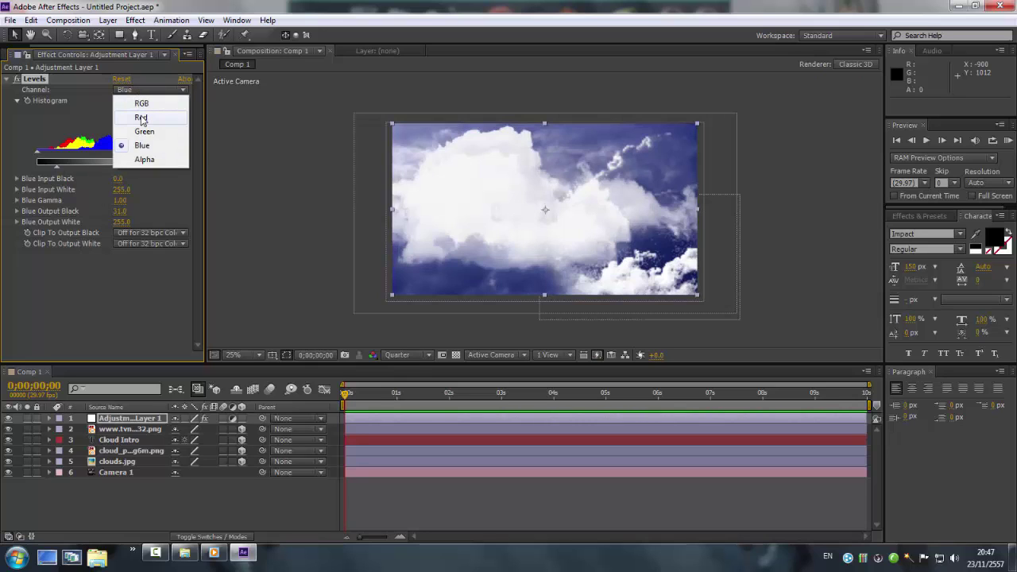
left_click(145, 161)
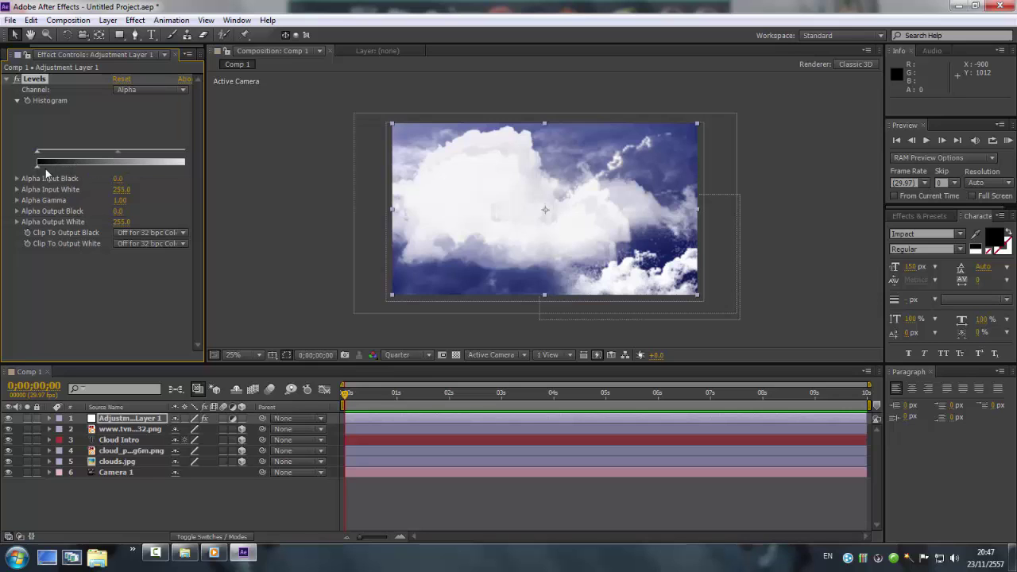
left_click_drag(45, 169, 65, 164)
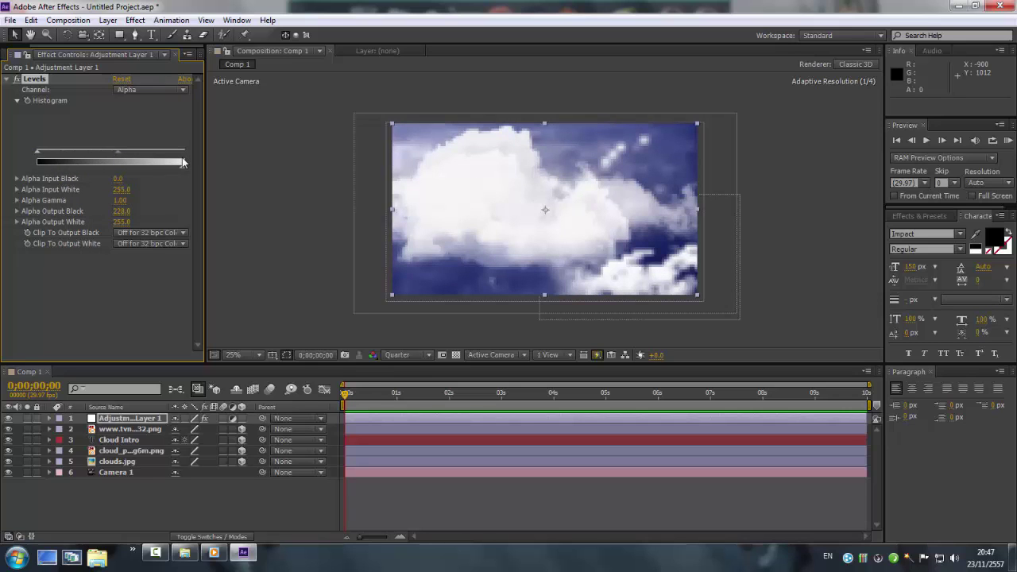
left_click_drag(182, 157, 3, 177)
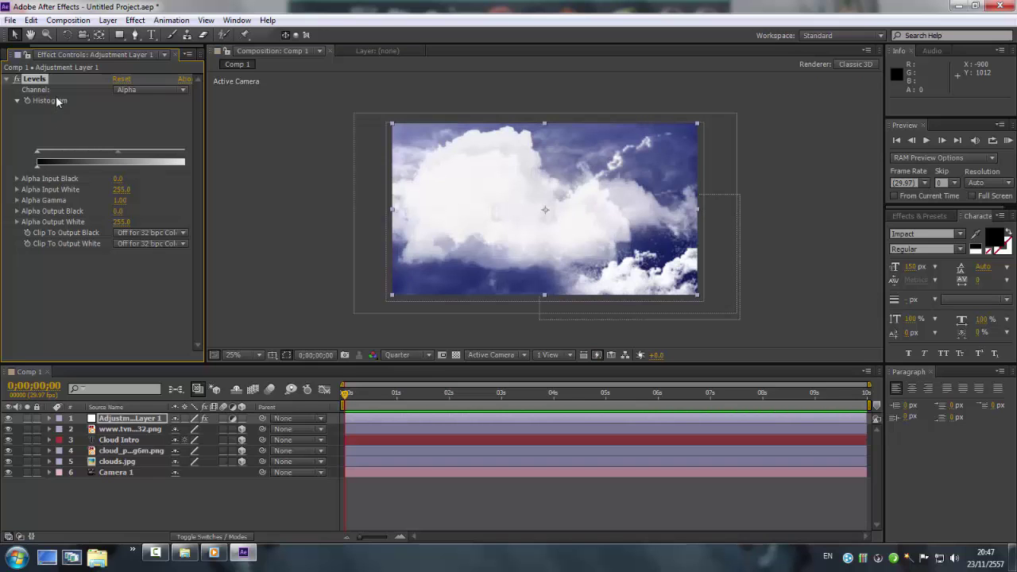
key("Delete")
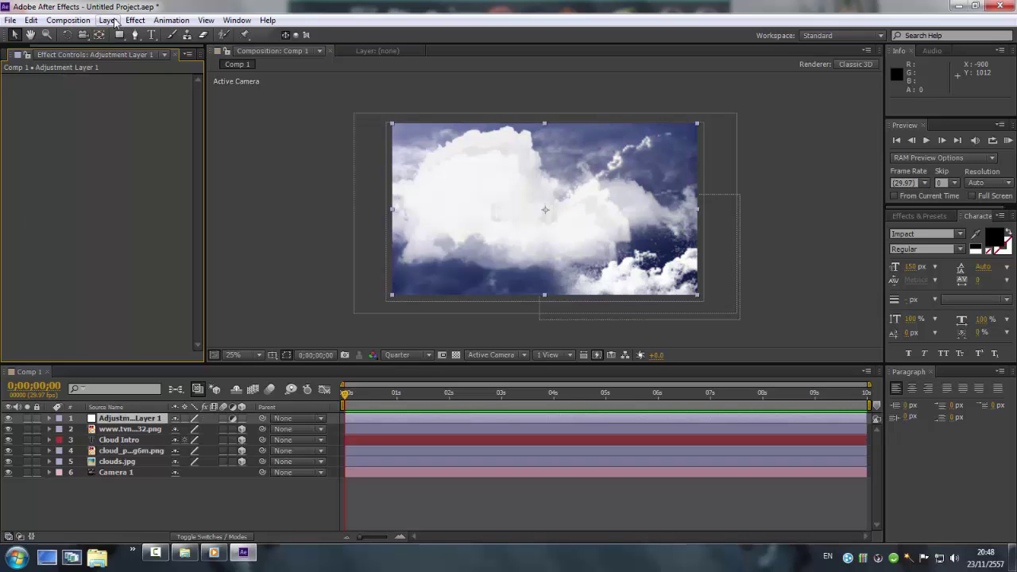
Add a Brightness & Contrast effect to the adjustment layer, set its contrast to about 28, and deselect the layer.
left_click(107, 20)
left_click(135, 20)
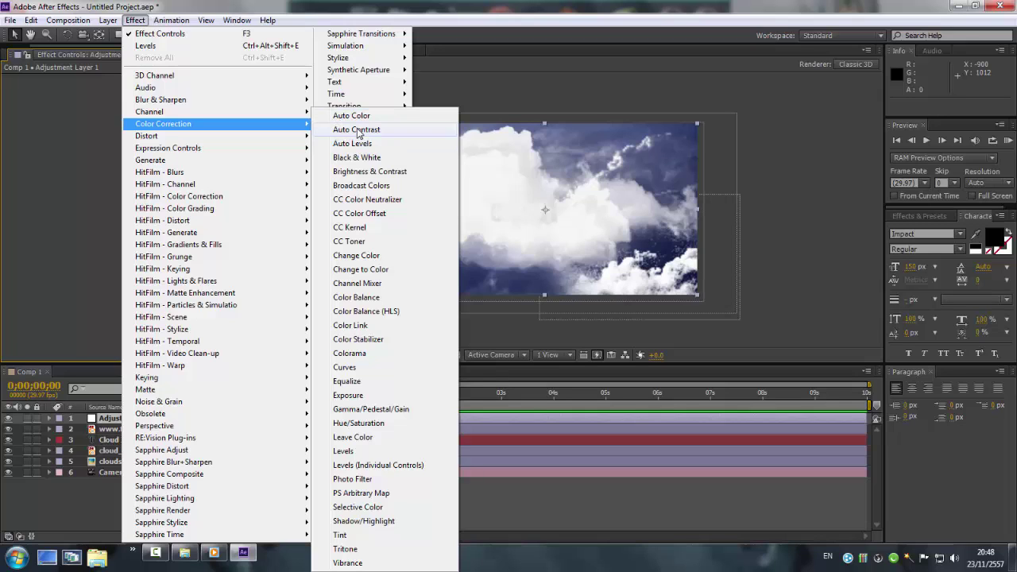
left_click(347, 172)
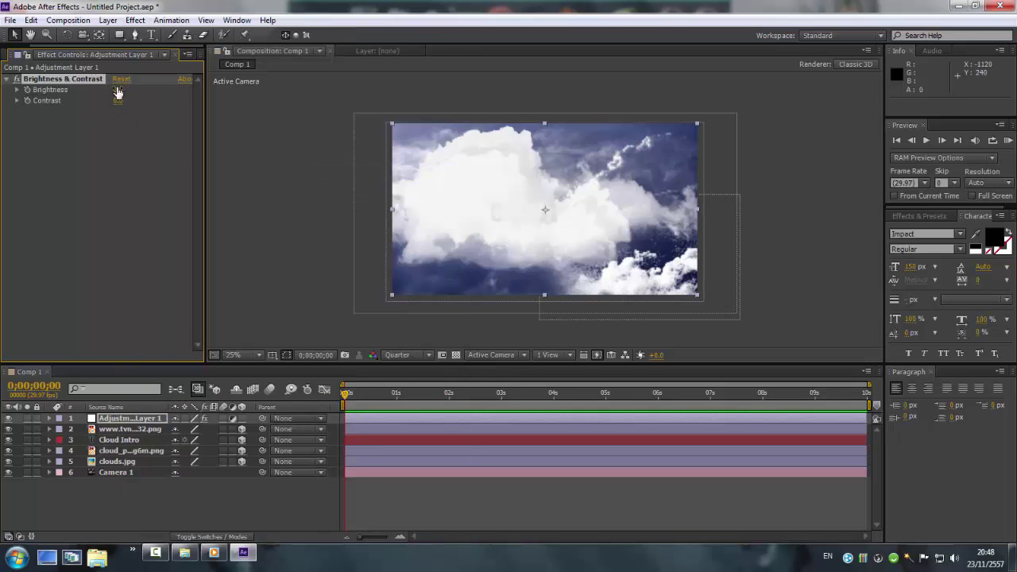
left_click_drag(117, 90, 148, 108)
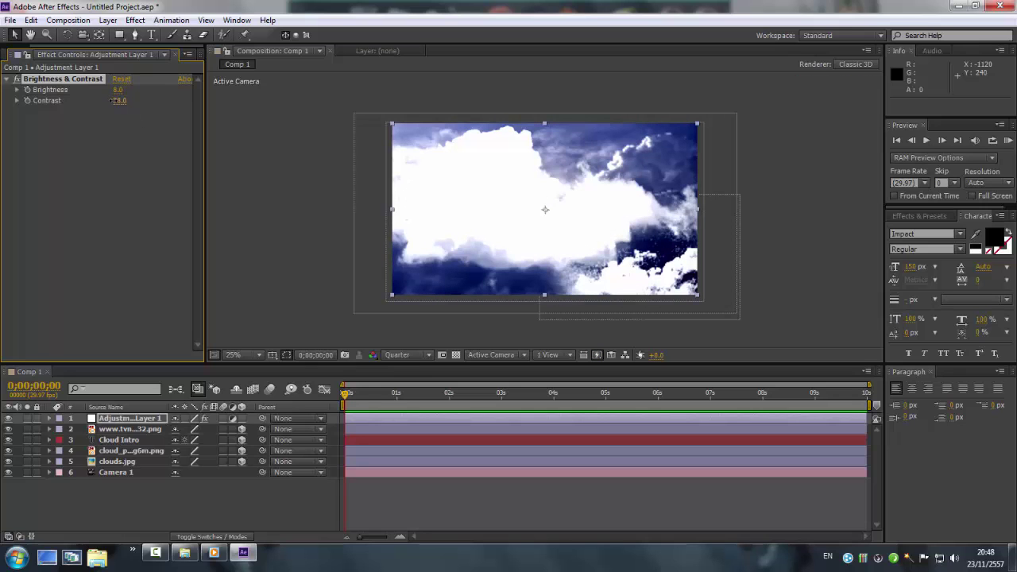
left_click_drag(118, 101, 111, 101)
left_click(233, 136)
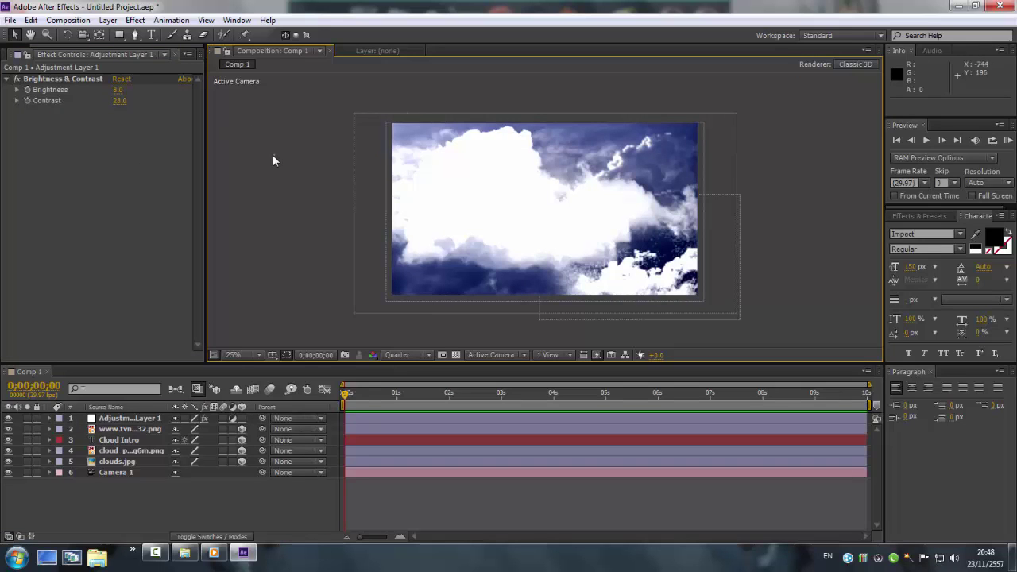
Add a Hue/Saturation effect to the adjustment layer and lower its Master Saturation to about -28.
left_click(135, 20)
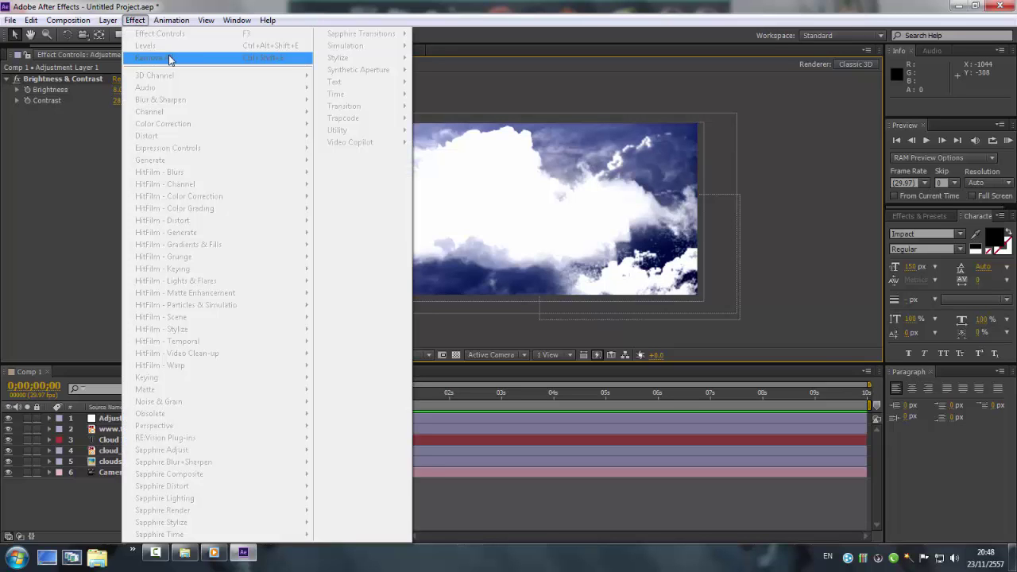
left_click(102, 422)
left_click(112, 430)
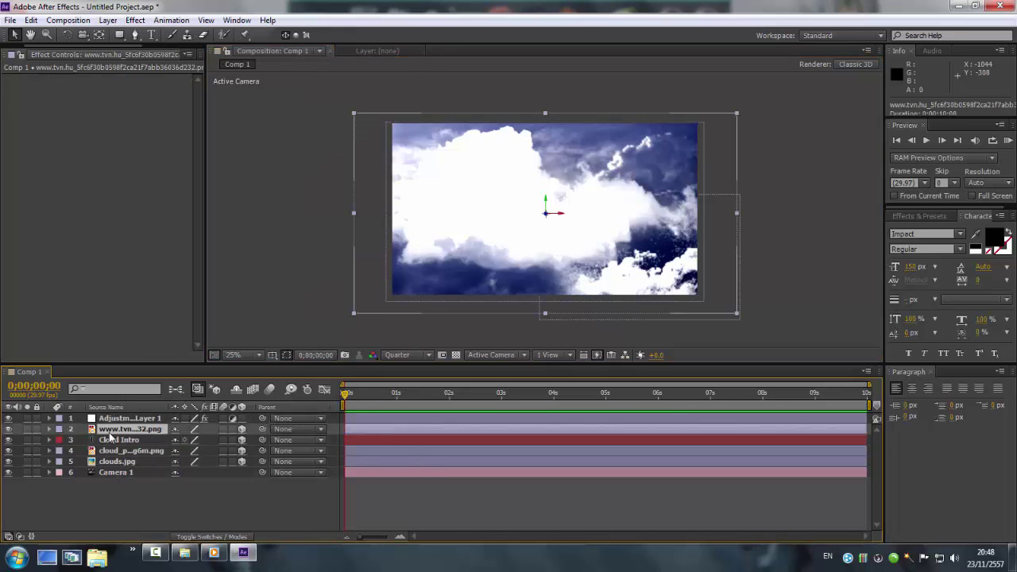
left_click(115, 419)
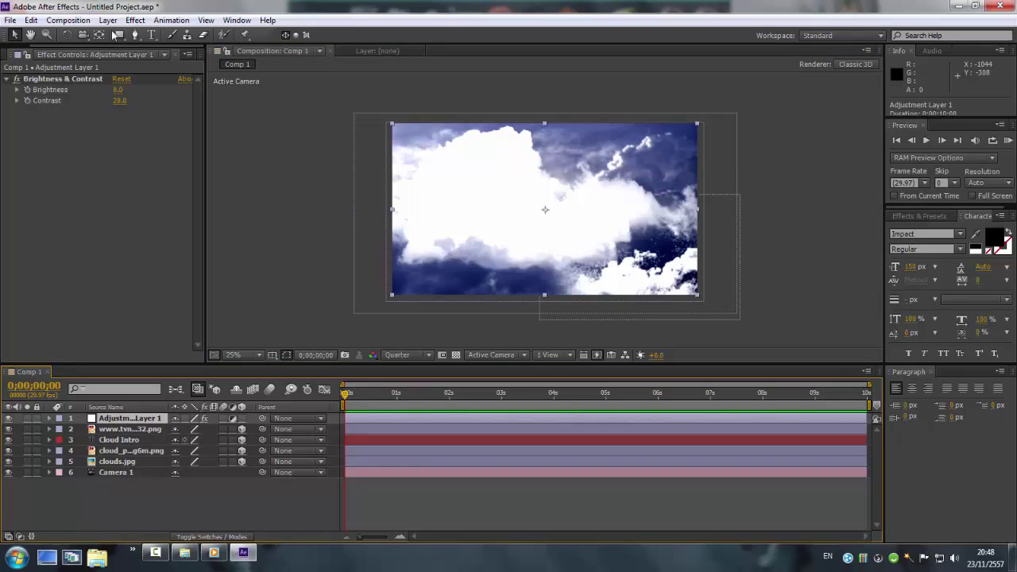
left_click(135, 21)
left_click(133, 22)
left_click(134, 22)
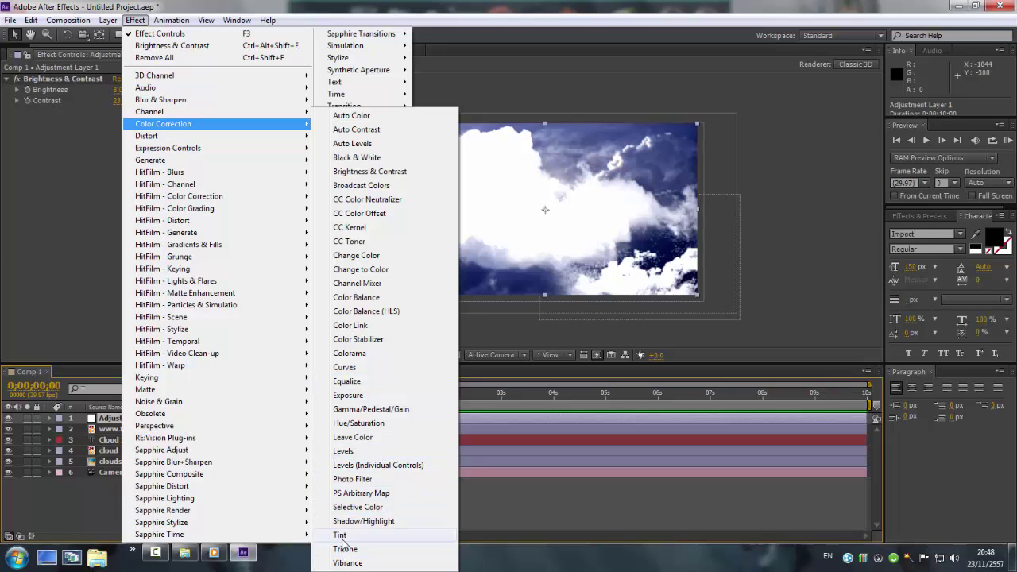
left_click(351, 427)
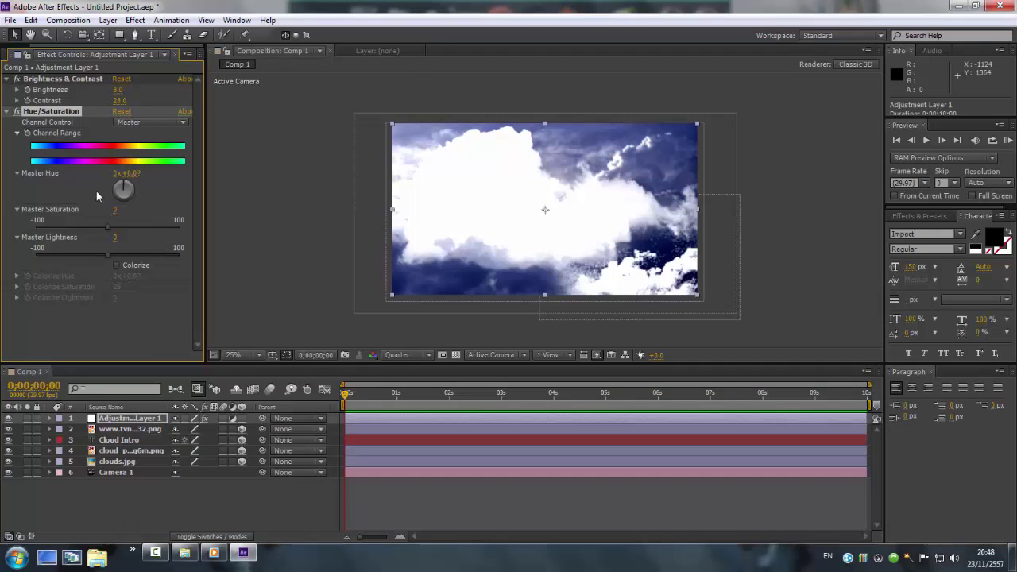
left_click_drag(110, 228, 165, 230)
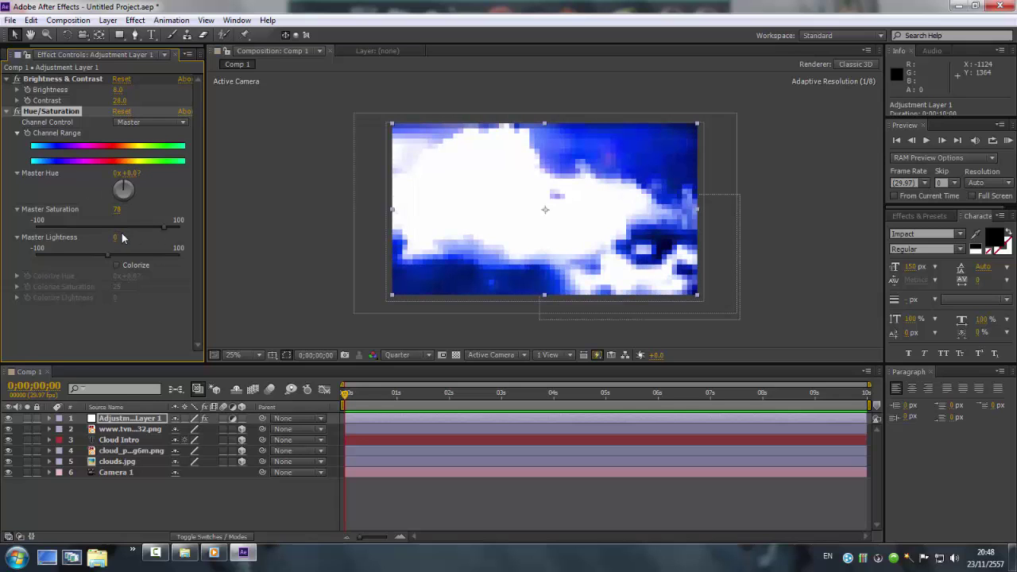
left_click_drag(103, 228, 88, 229)
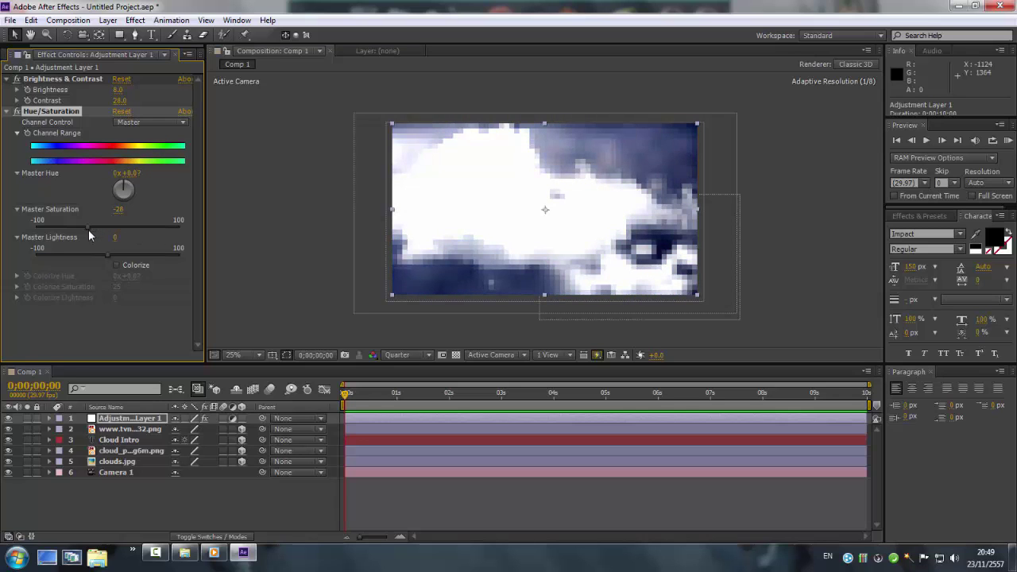
left_click(271, 151)
Add a Brightness & Contrast effect to the clouds.jpg layer and set its brightness to 53.
left_click(125, 462)
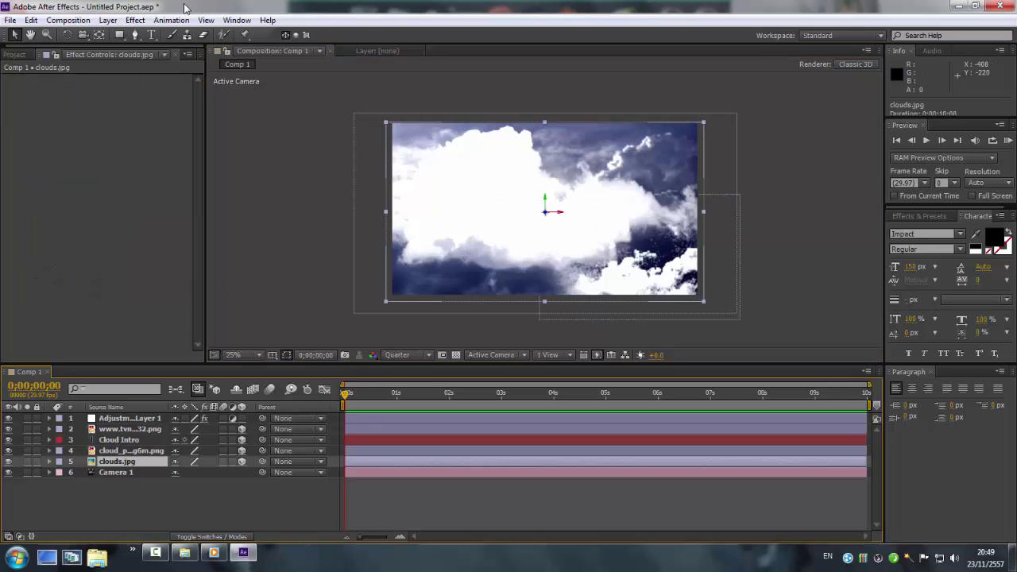
left_click(135, 20)
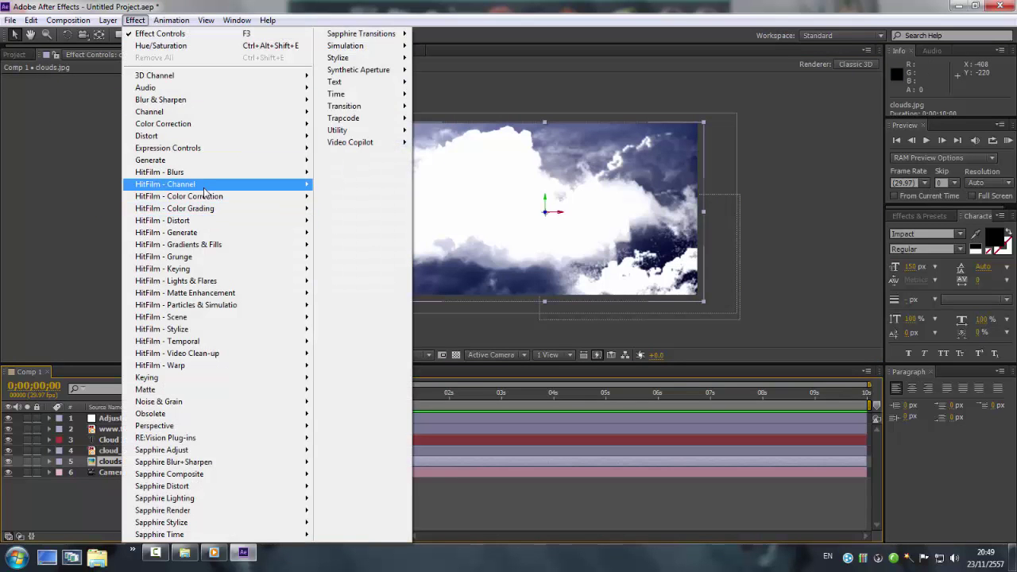
mouse_move(210, 197)
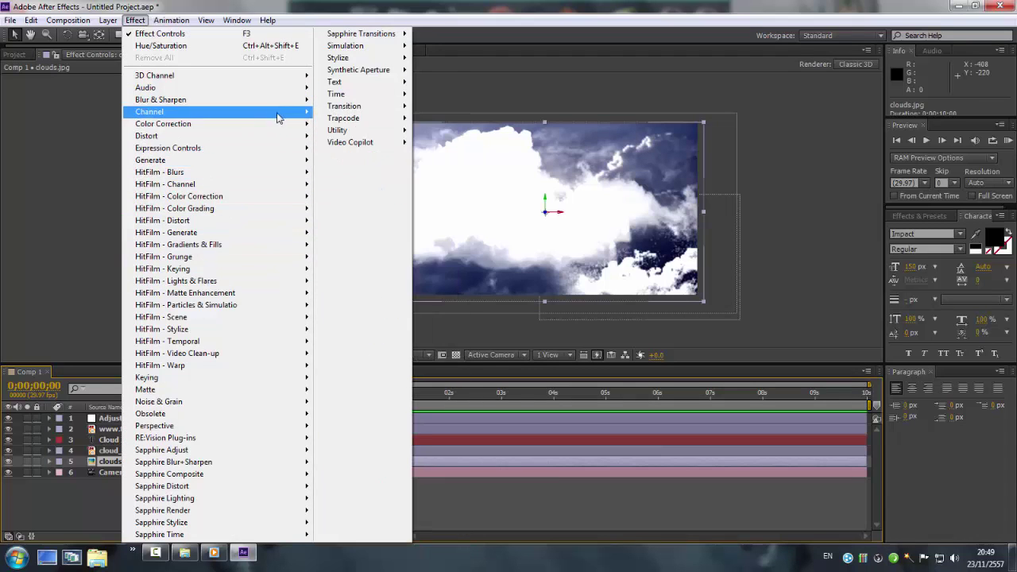
mouse_move(280, 100)
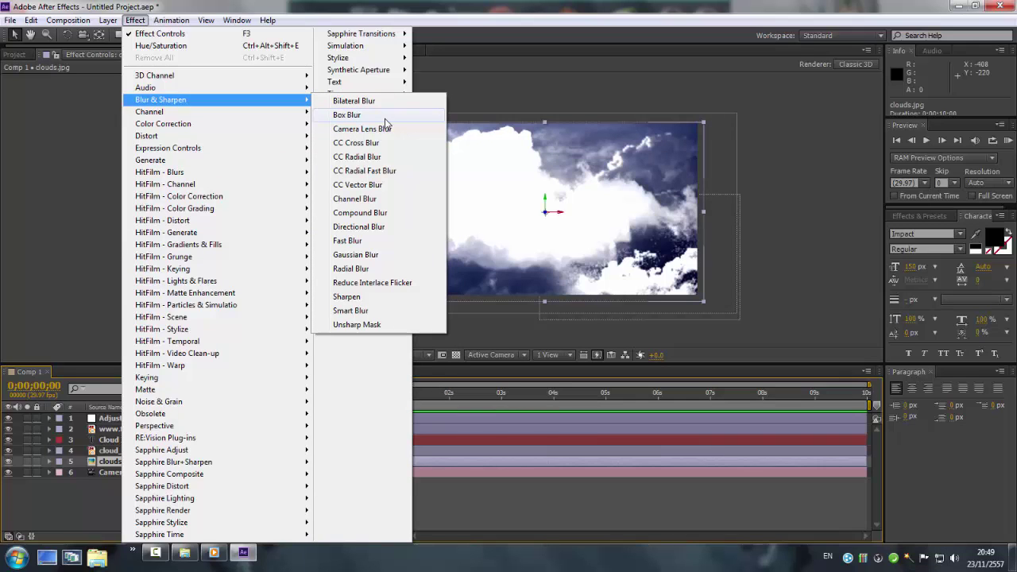
mouse_move(226, 125)
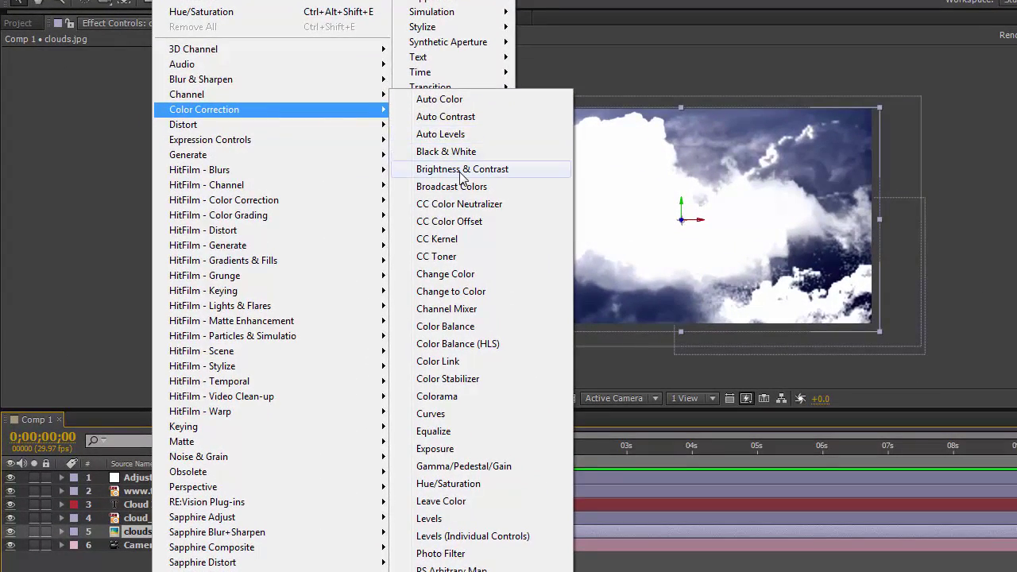
left_click(399, 170)
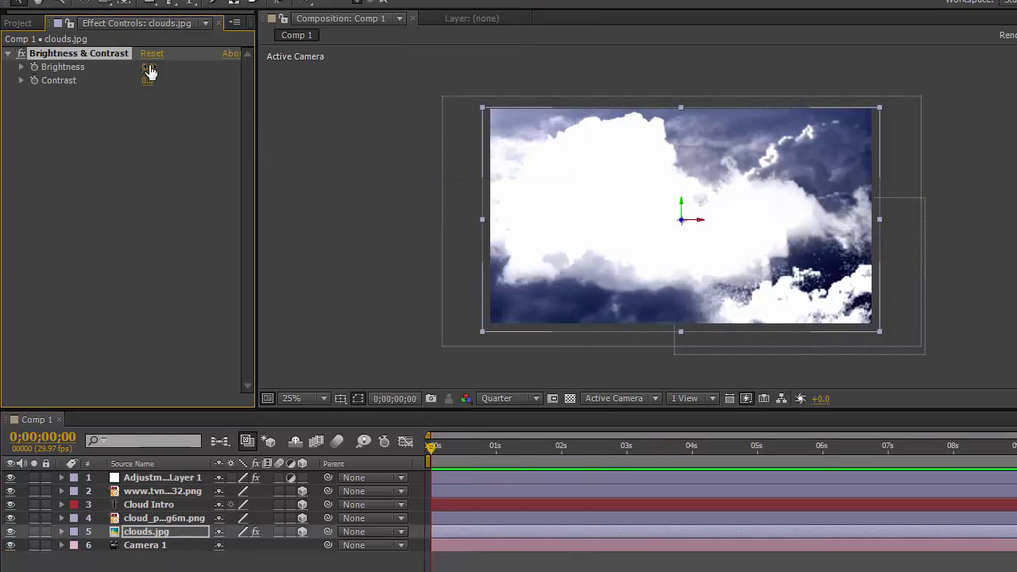
left_click_drag(198, 72, 201, 74)
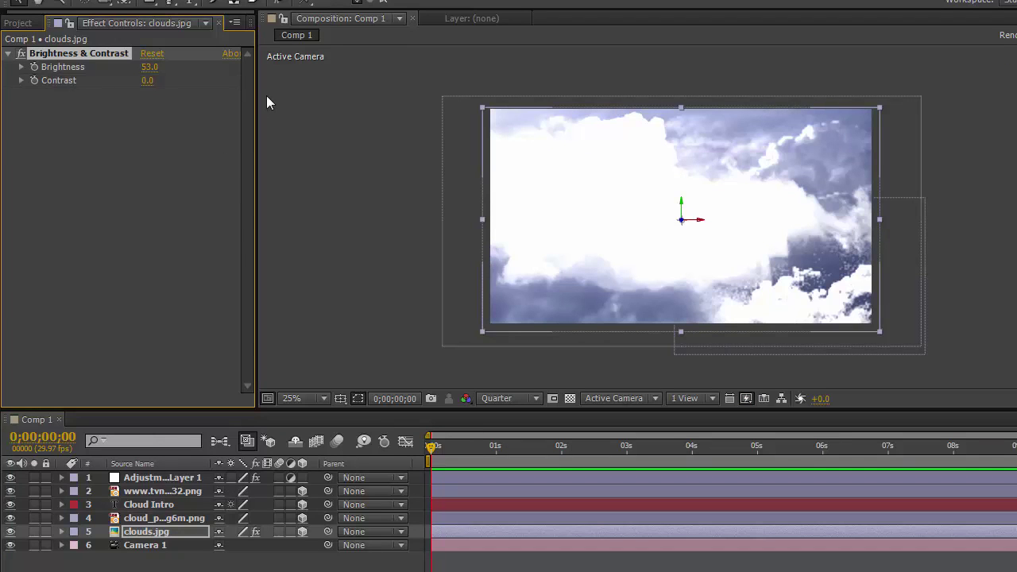
left_click(823, 280)
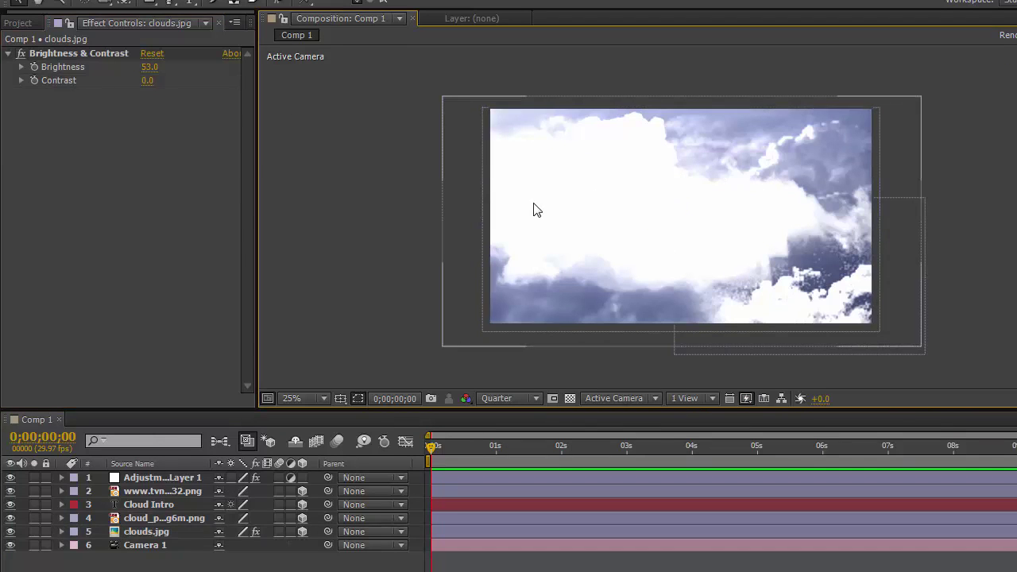
Set the contrast of the clouds.jpg layer to -4 and deselect the layer.
left_click_drag(168, 85, 199, 95)
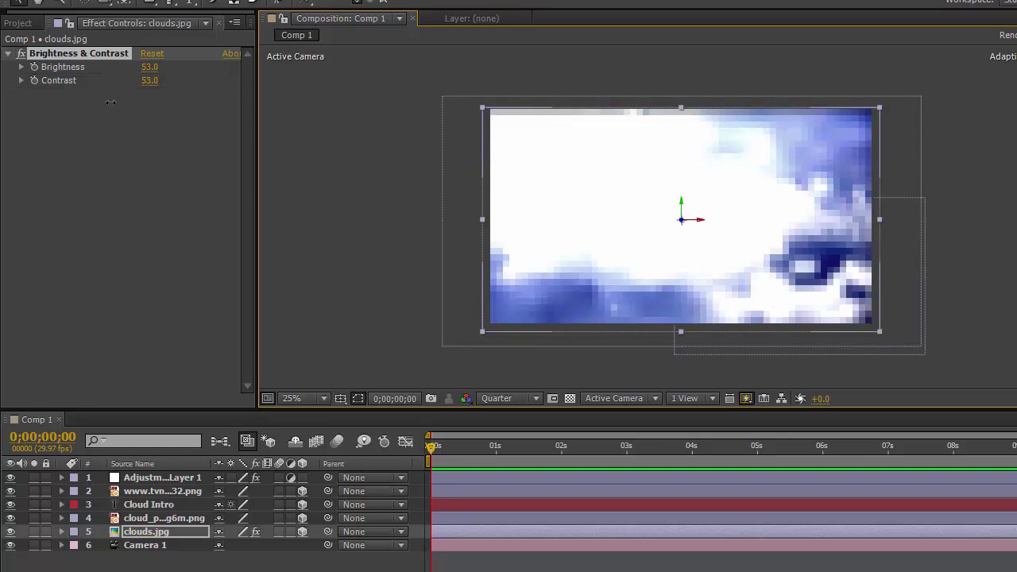
left_click_drag(110, 101, 154, 90)
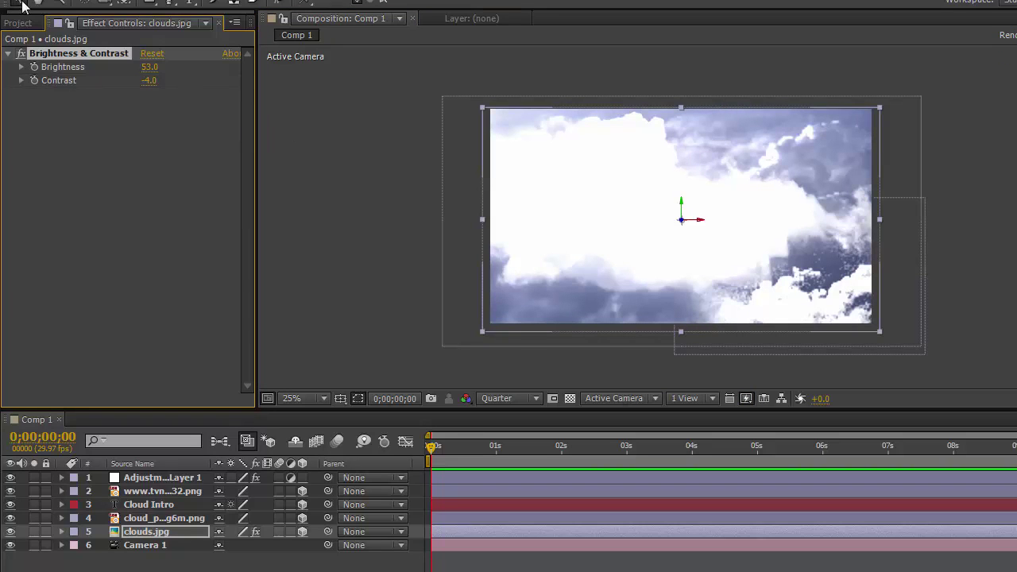
left_click(389, 170)
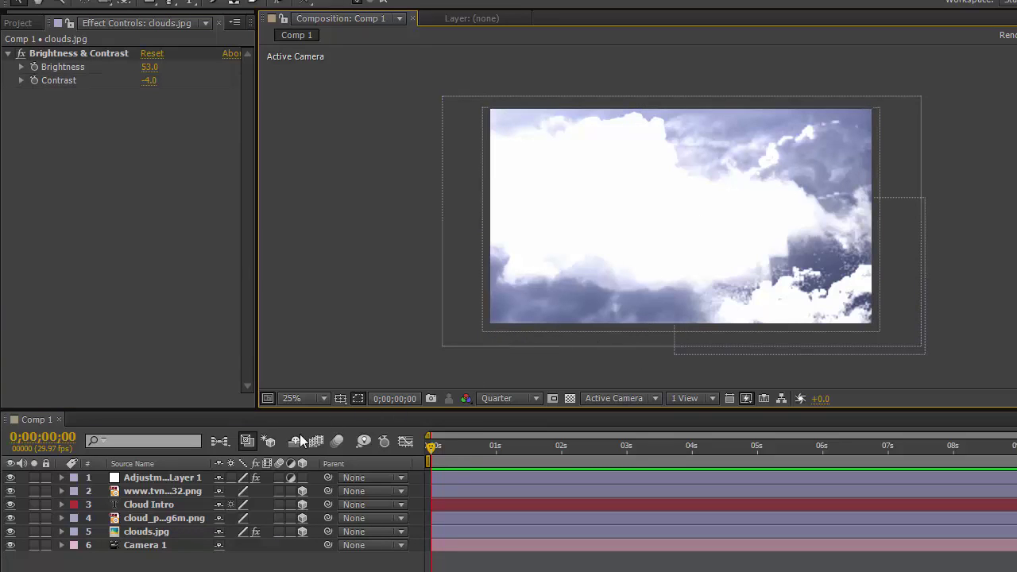
Move Camera 1 closer to the clouds with the Track Z Camera tool, to a Z position of about -2412.7.
left_click(148, 546)
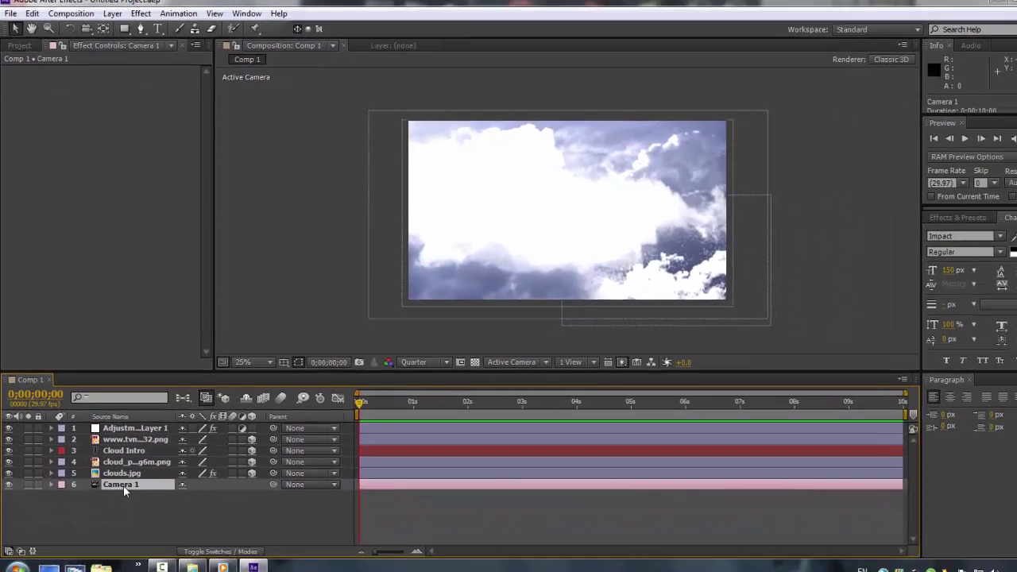
key("p")
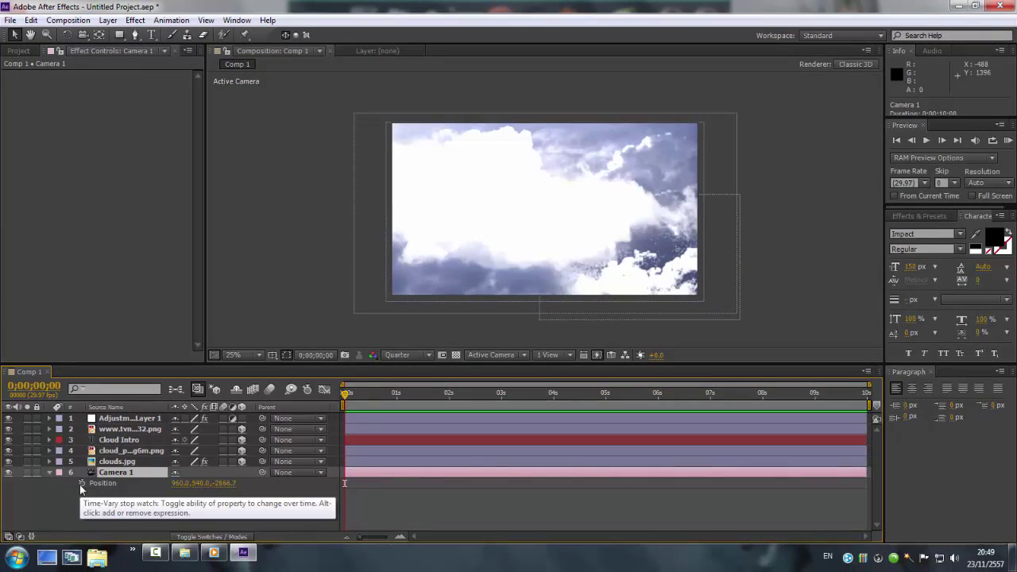
left_click(84, 36)
left_click_drag(86, 42, 121, 75)
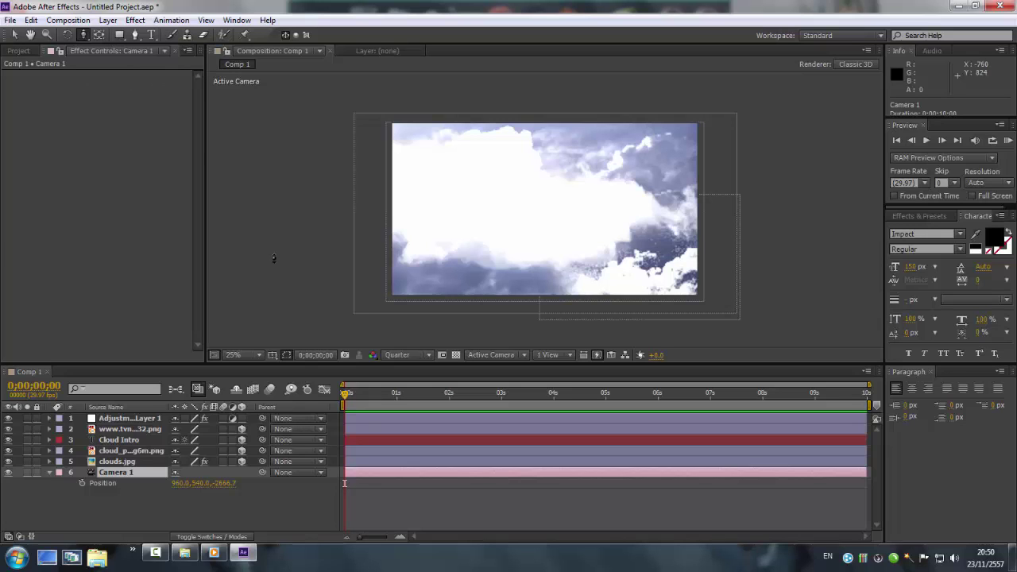
mouse_move(281, 278)
left_mouse_down()
mouse_move(284, 250)
mouse_move(295, 266)
left_mouse_up()
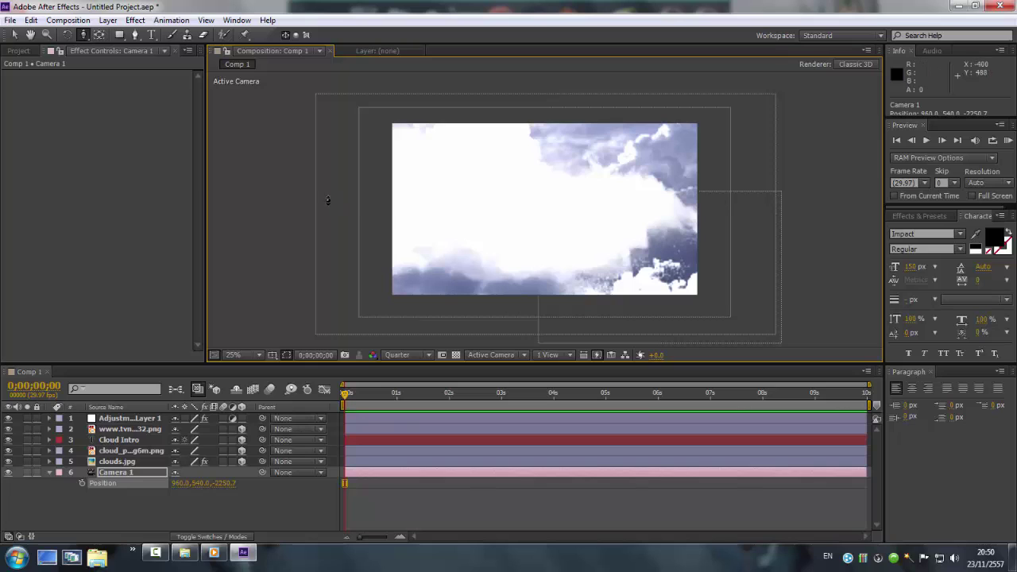
left_click_drag(286, 191, 287, 211)
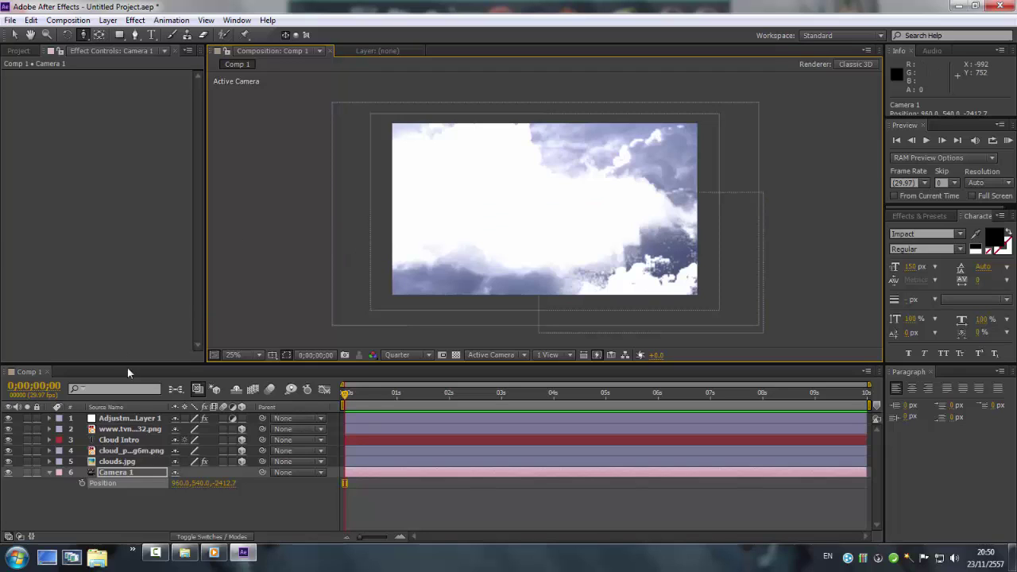
left_click(49, 472)
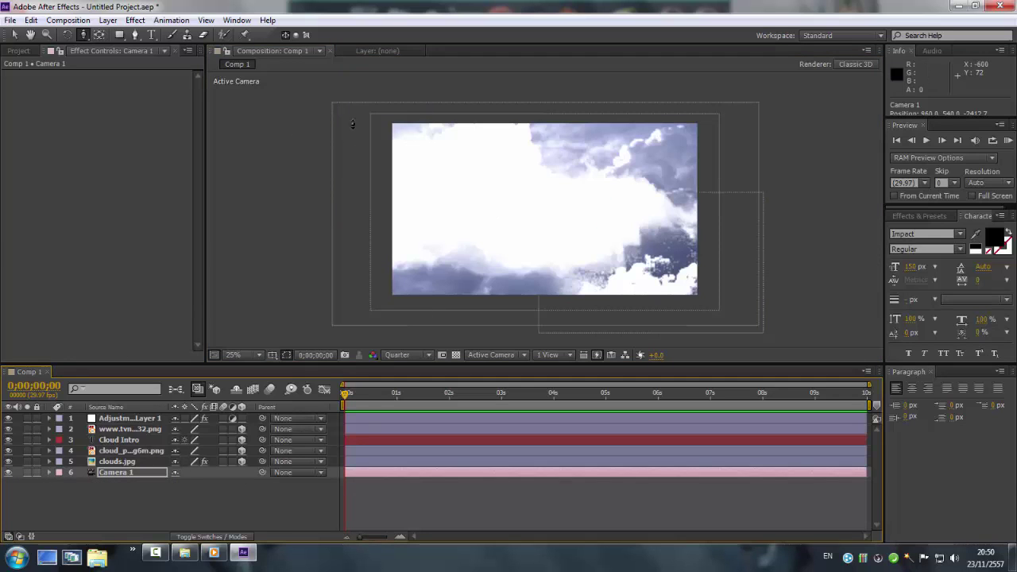
left_click(125, 451)
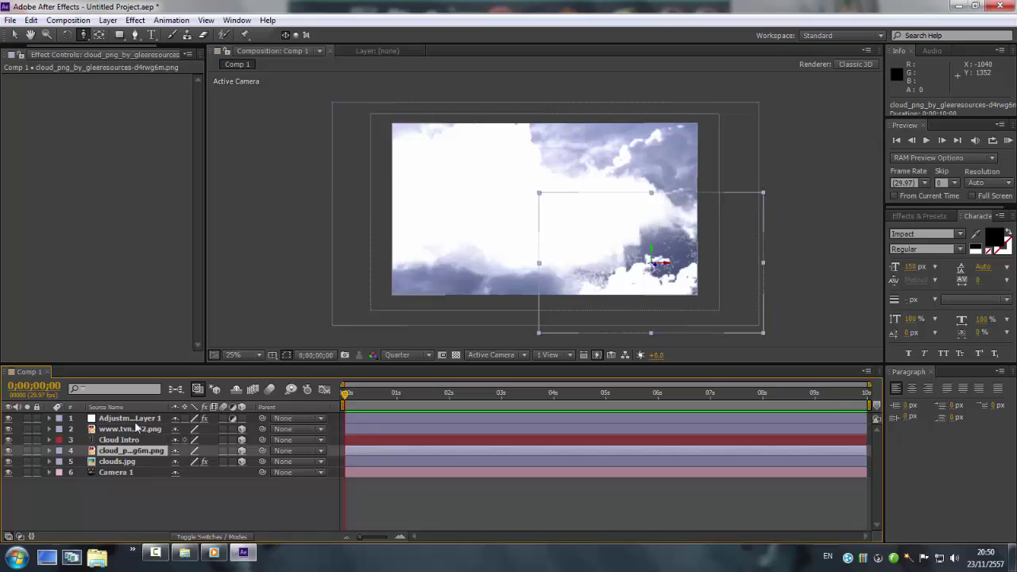
left_click(140, 429)
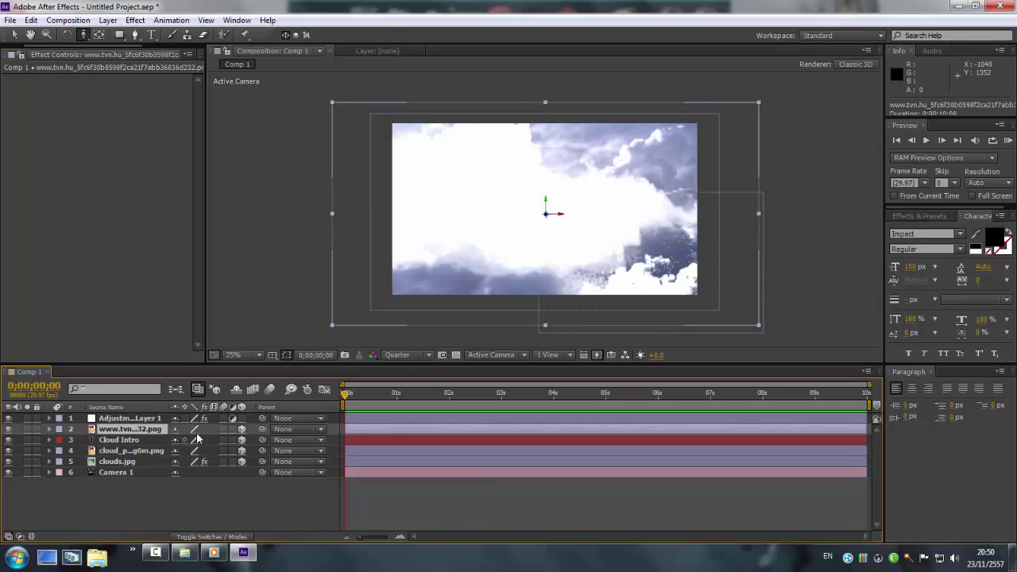
key("p")
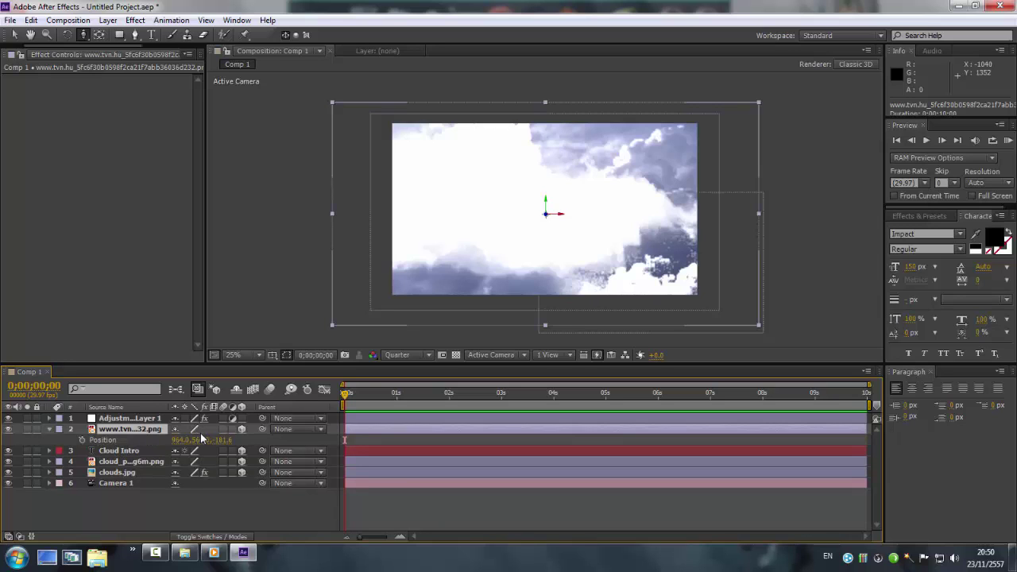
left_click(82, 439)
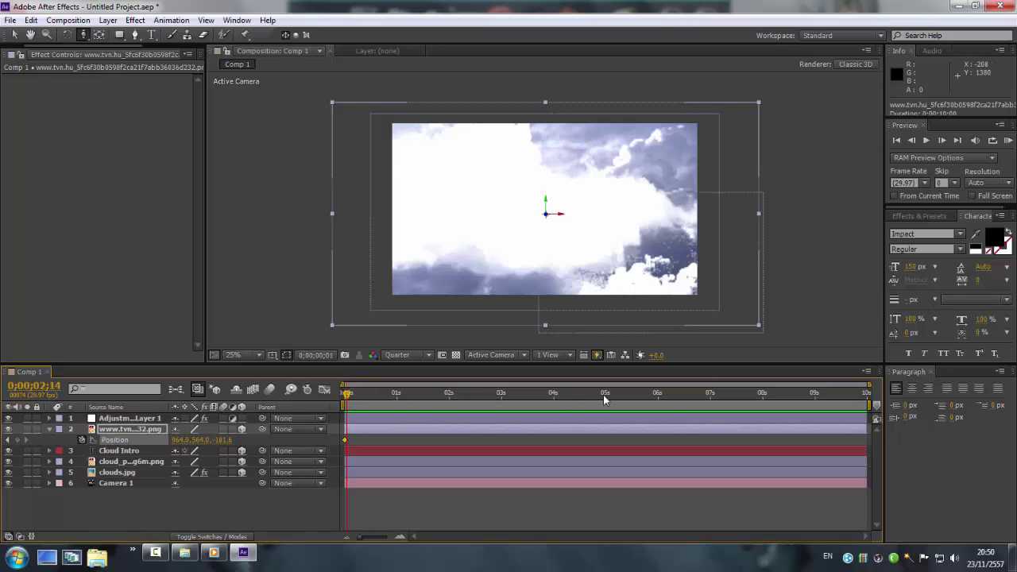
left_click_drag(474, 394, 713, 396)
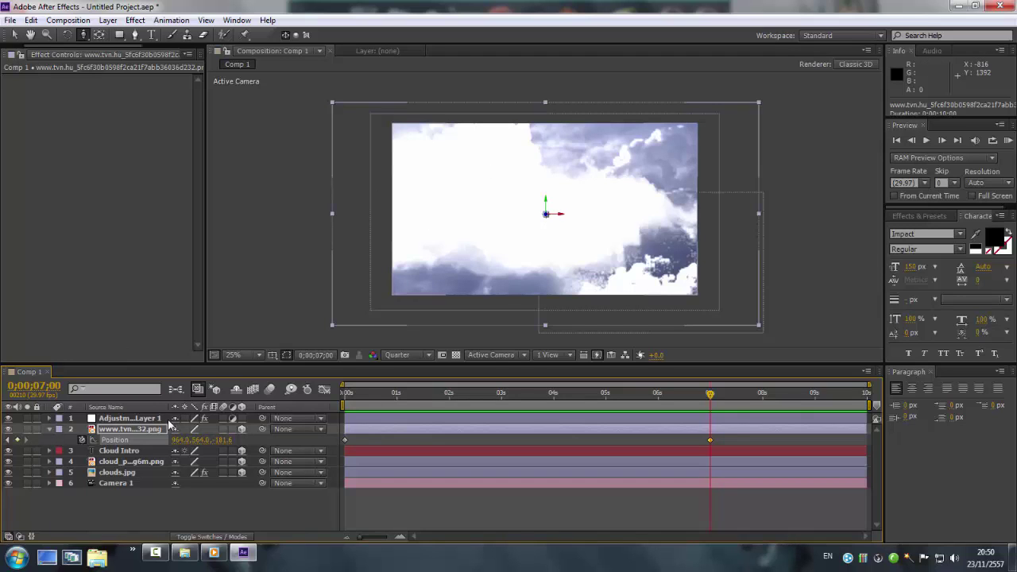
left_click_drag(310, 306, 285, 264)
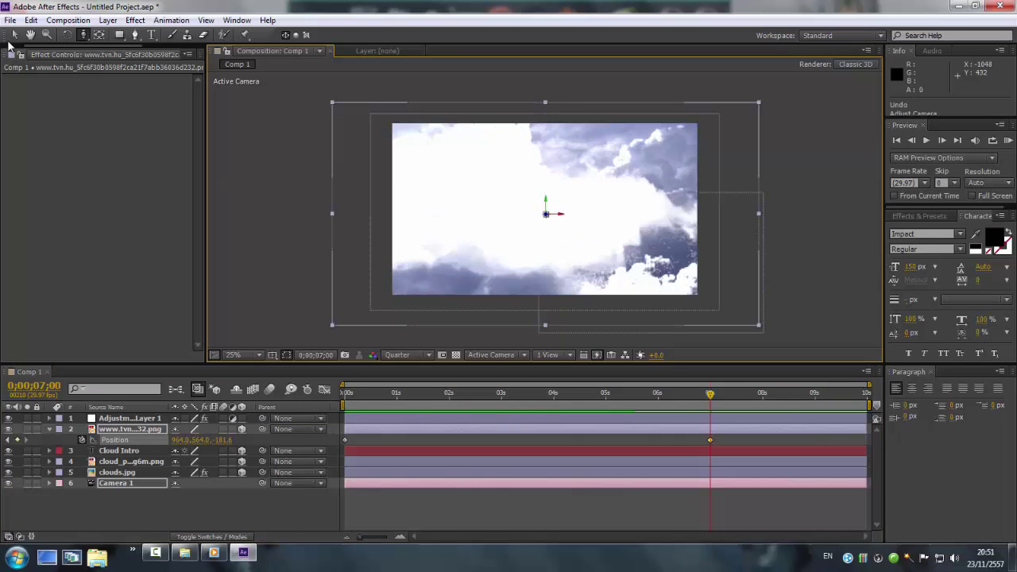
left_click(14, 34)
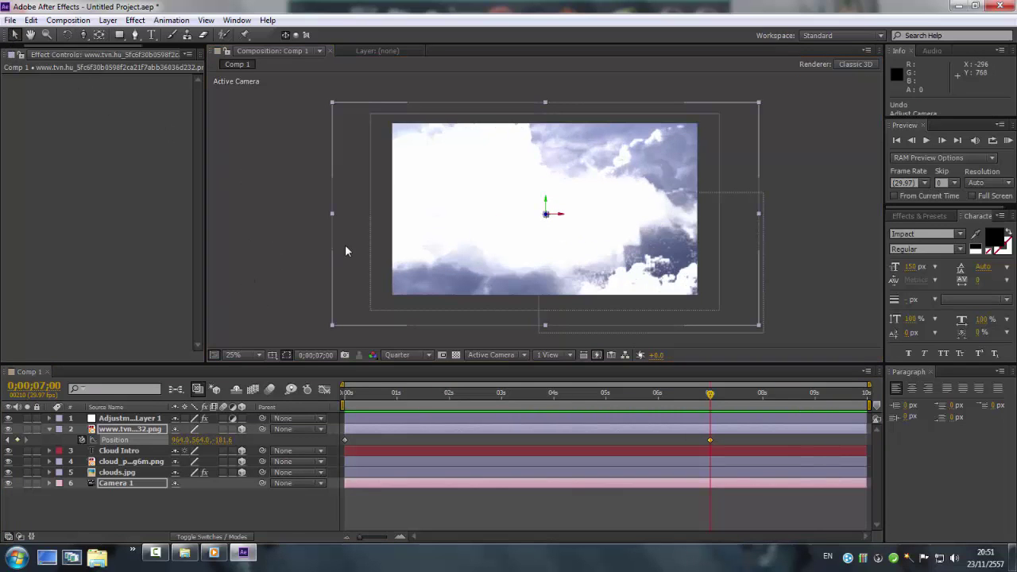
left_click_drag(346, 246, 89, 251)
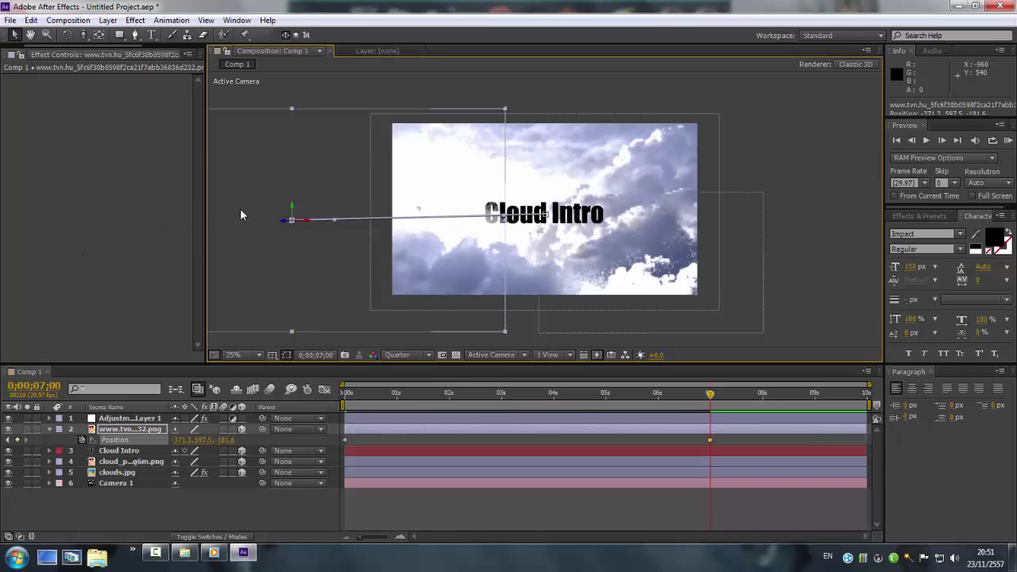
key("comma")
left_click_drag(365, 217, 298, 215)
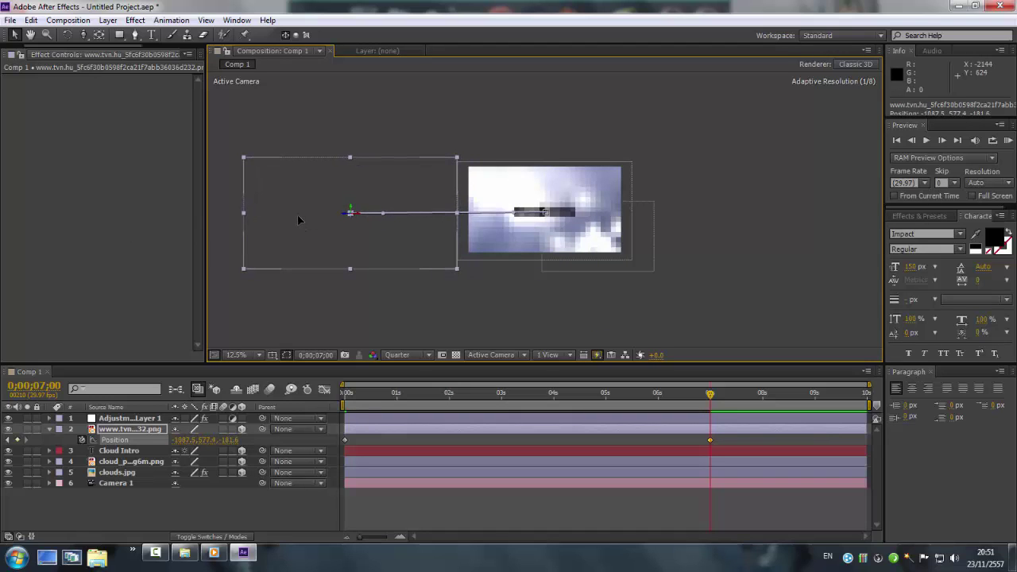
key("period")
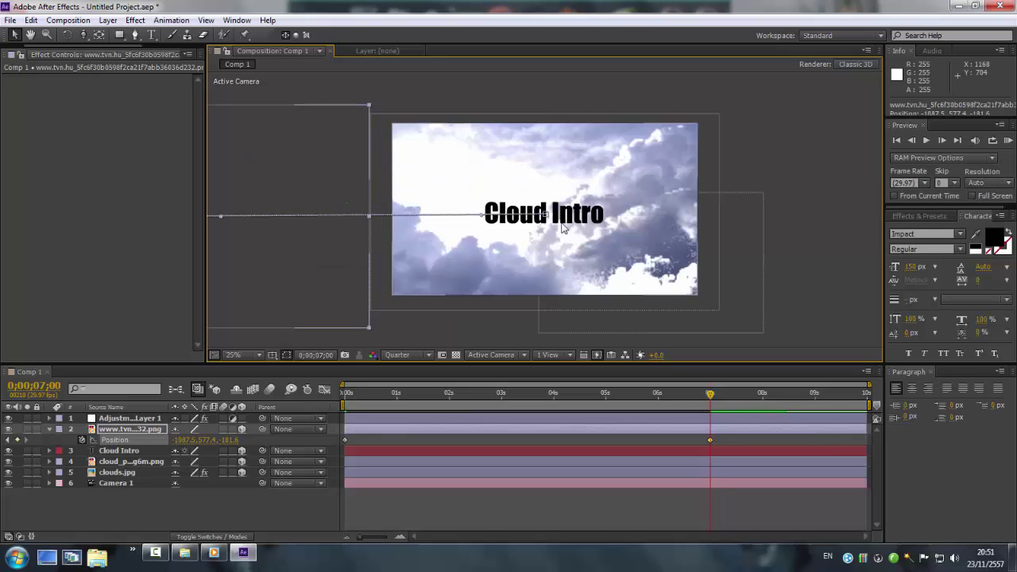
left_click(744, 153)
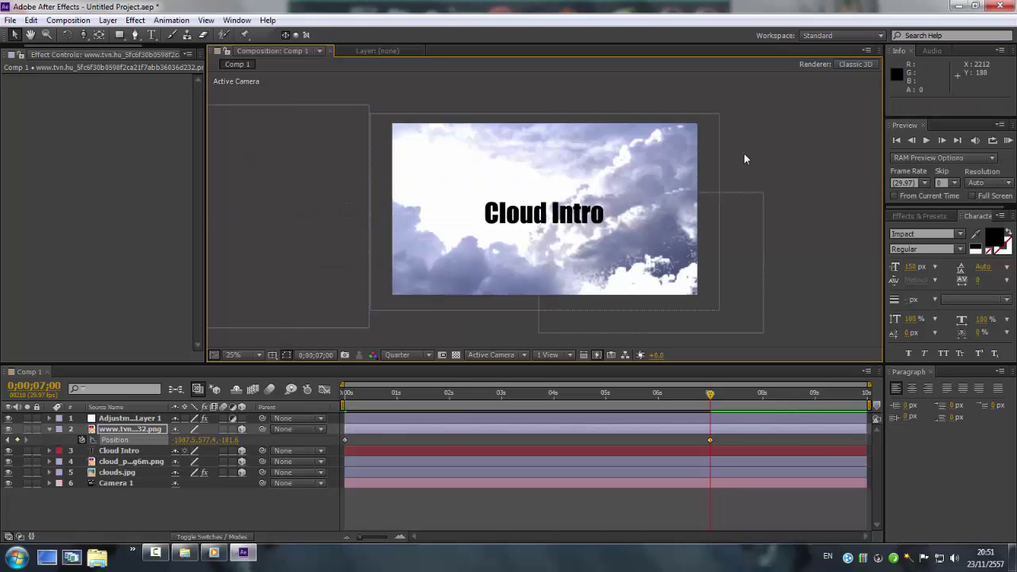
Keyframe the Position of the cloud_p…g6m.png layer at 0 s and add a second keyframe at 5 s.
left_click_drag(614, 400, 574, 424)
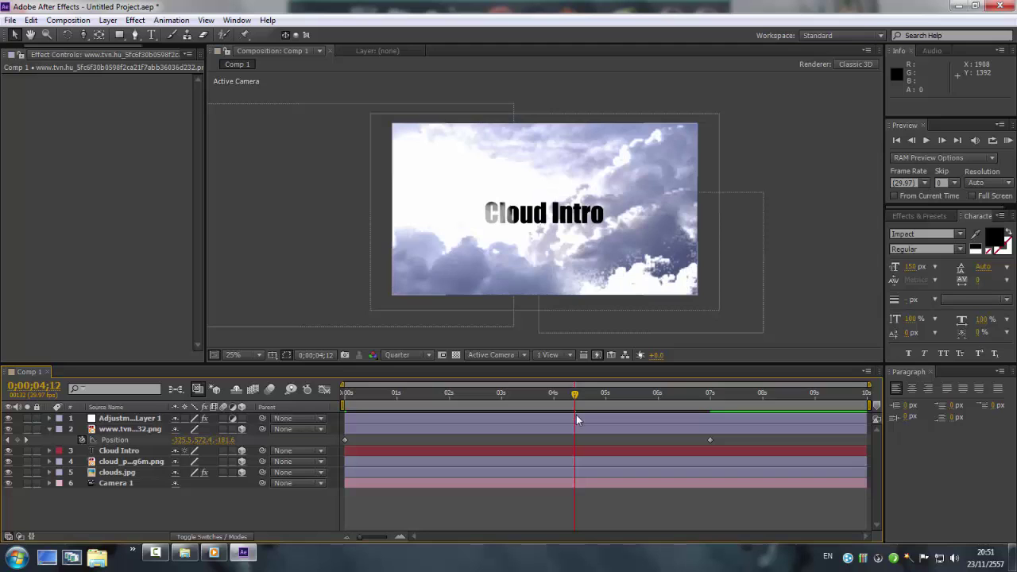
left_click_drag(576, 402, 310, 402)
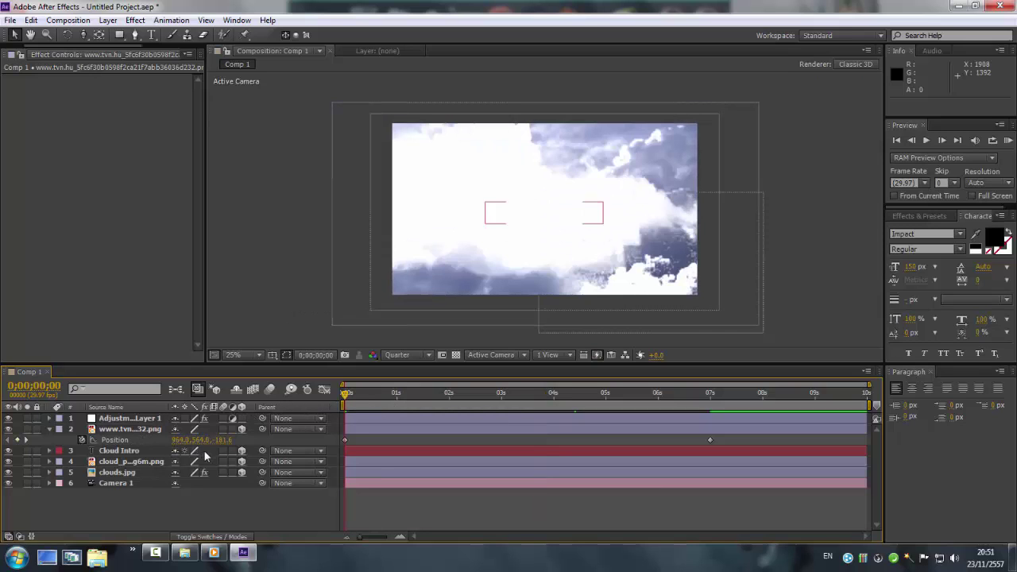
left_click(49, 430)
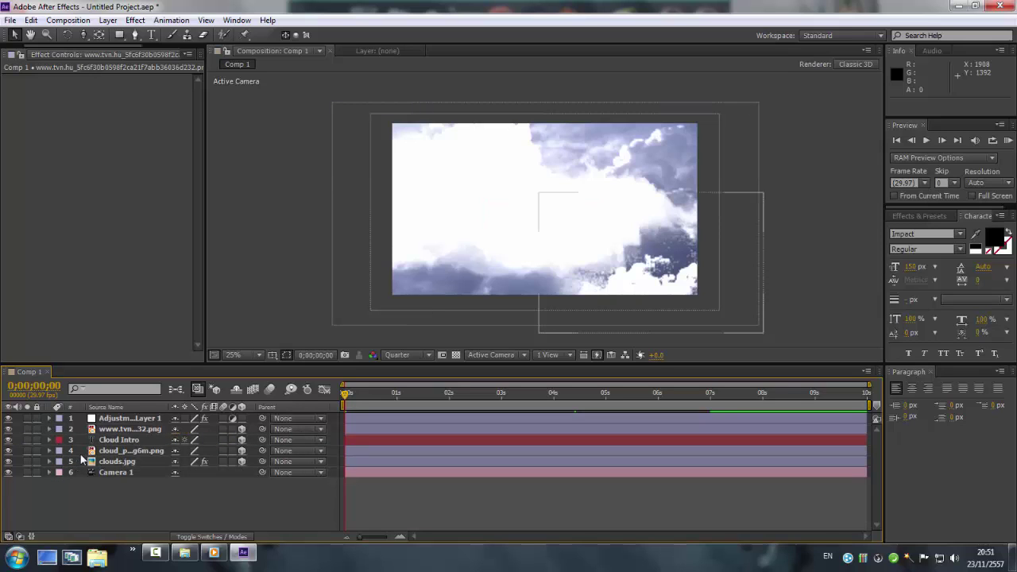
left_click(143, 450)
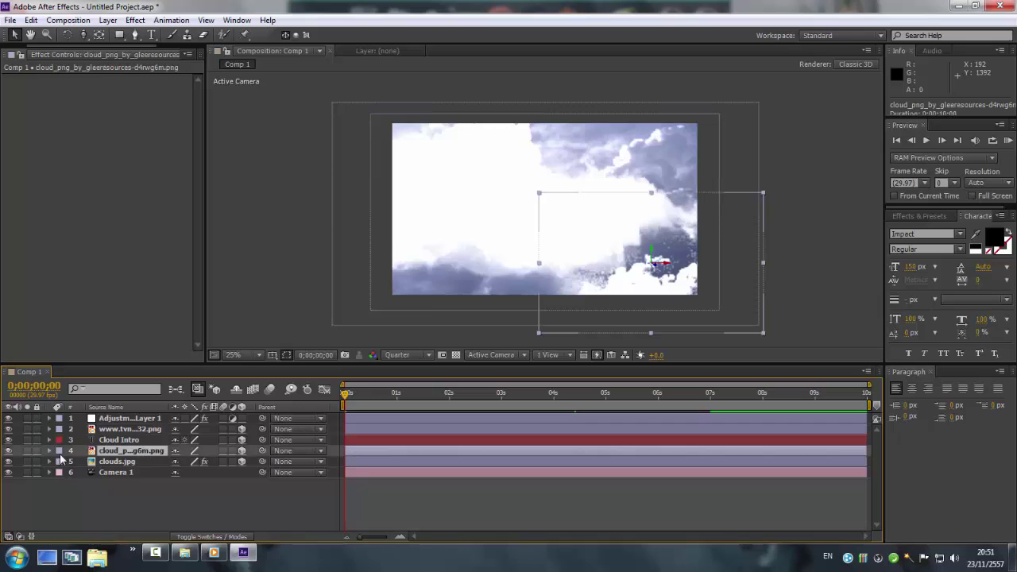
key("p")
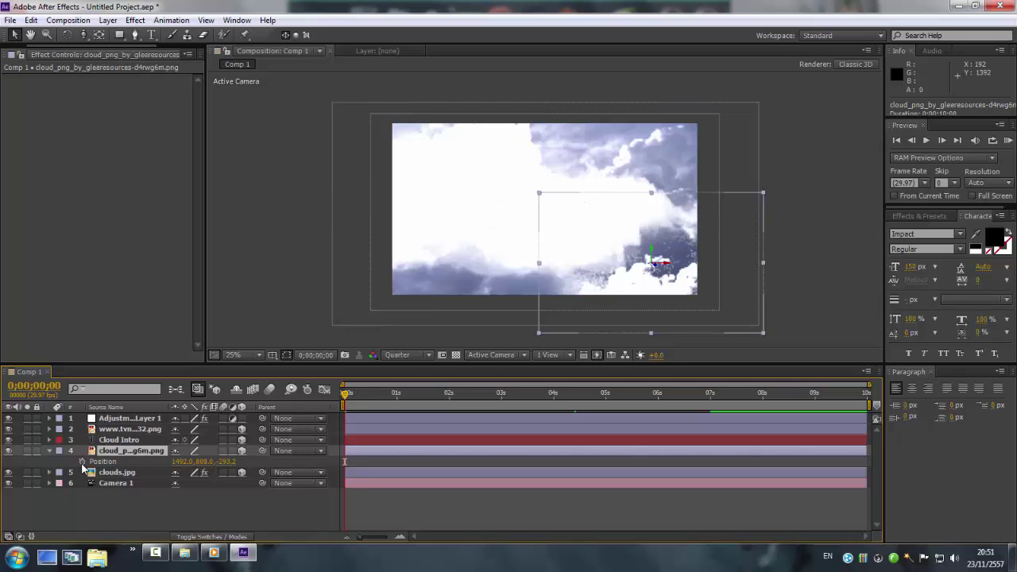
left_click(82, 461)
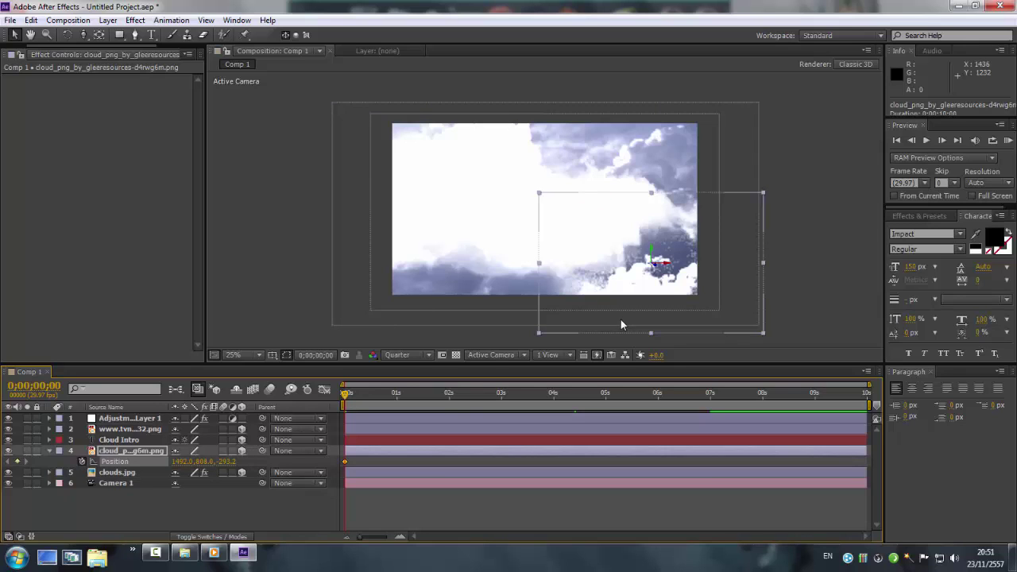
left_click_drag(346, 399, 556, 401)
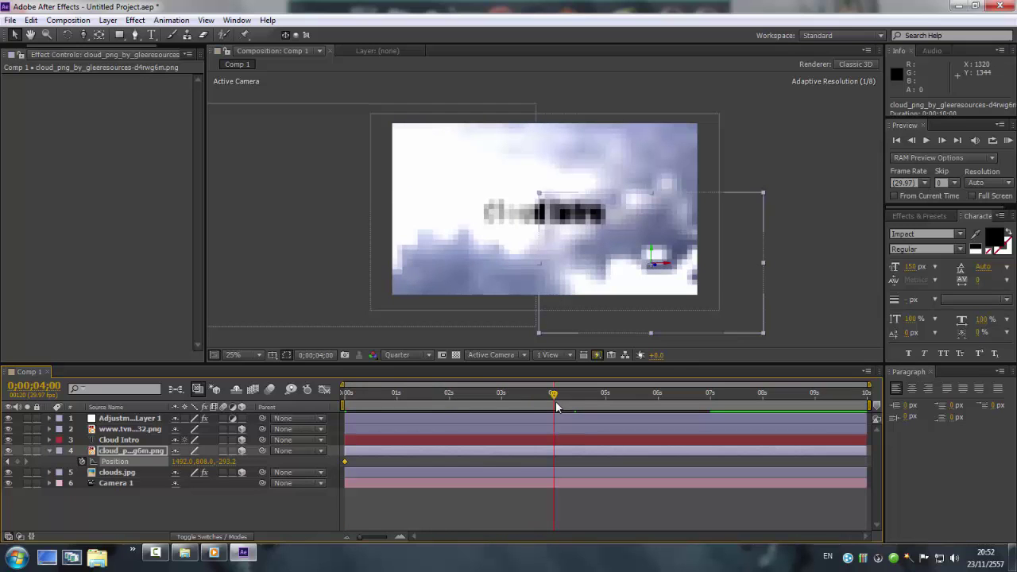
key("Page_Down")
key("Page_Down")
key("Page_Down")
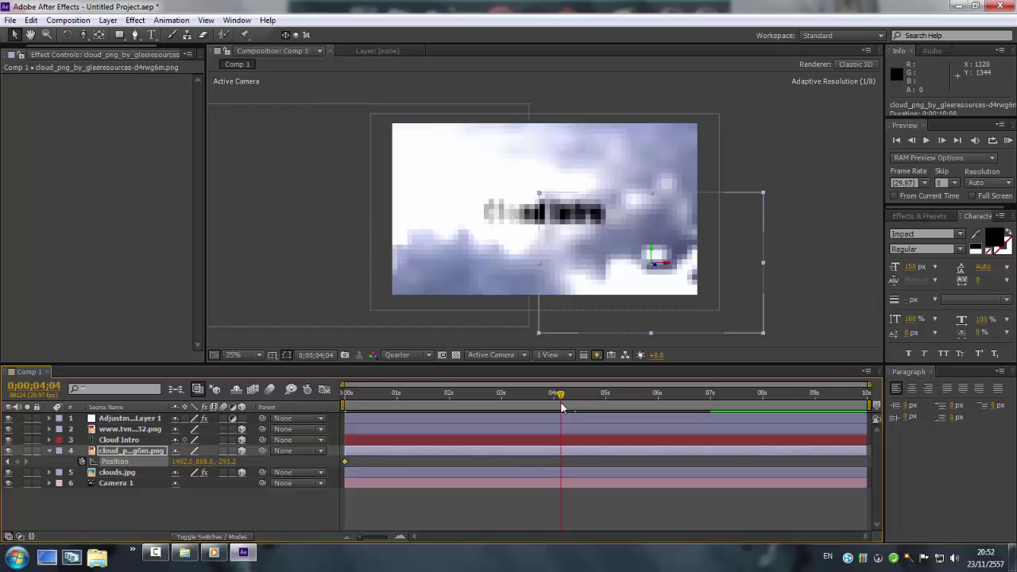
left_click_drag(556, 407, 606, 405)
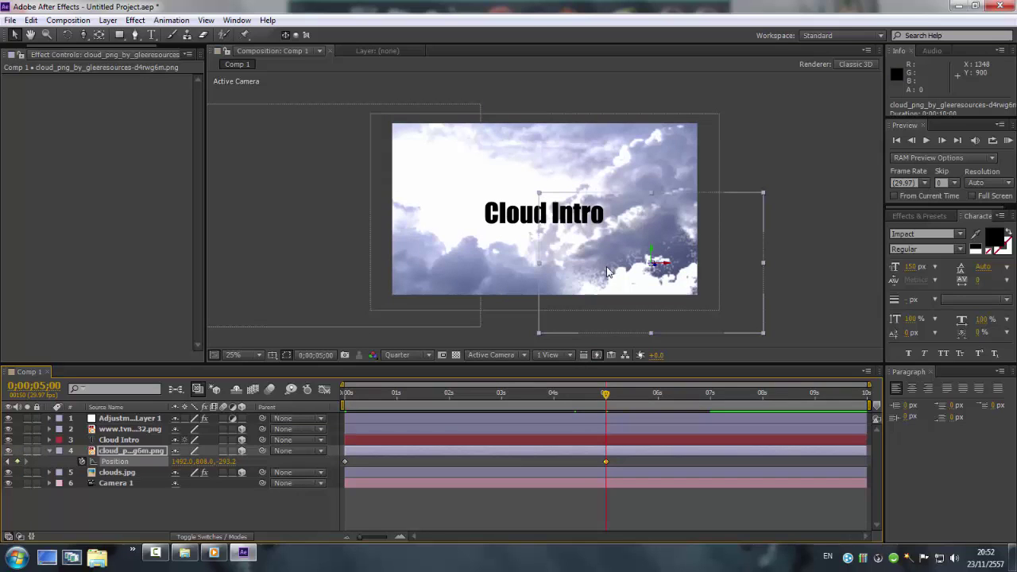
At the 5 s keyframe, move the cloud_p…g6m.png layer out of frame to the right, to about X 2293.2, Y 808, and deselect it.
left_click_drag(640, 273, 769, 267)
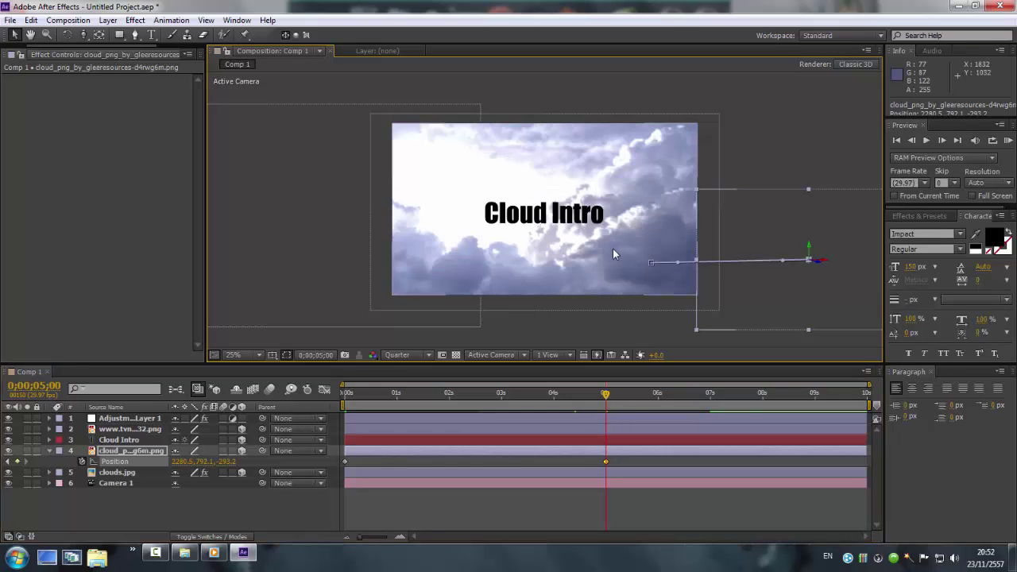
scroll(596, 251, "down", 3)
scroll(661, 272, "up", 3)
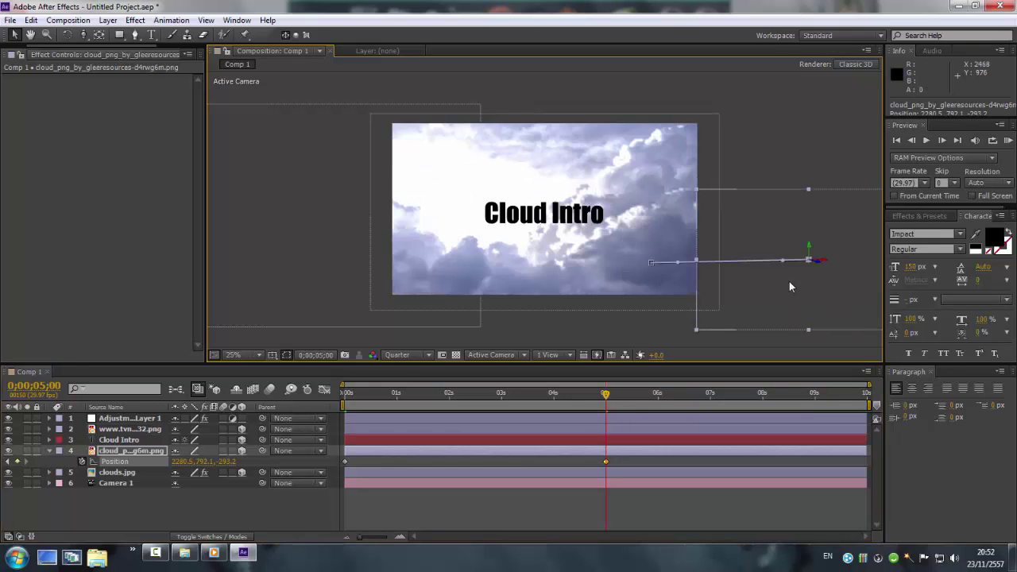
left_click_drag(789, 281, 791, 282)
left_click(793, 151)
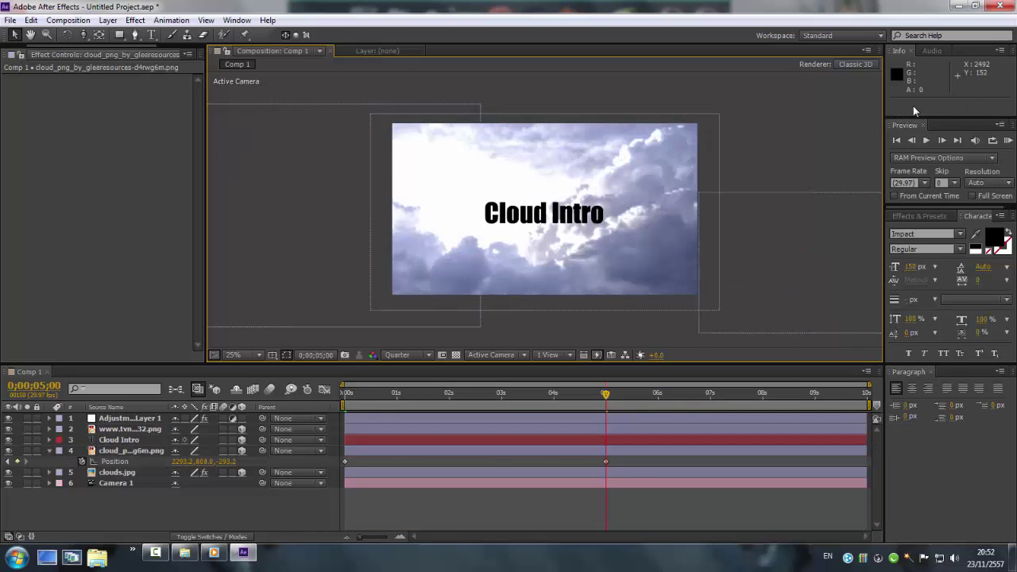
Preview the cloud animation from the start, and scrub through the timeline to about 8 s to check the title reveal.
left_click(896, 139)
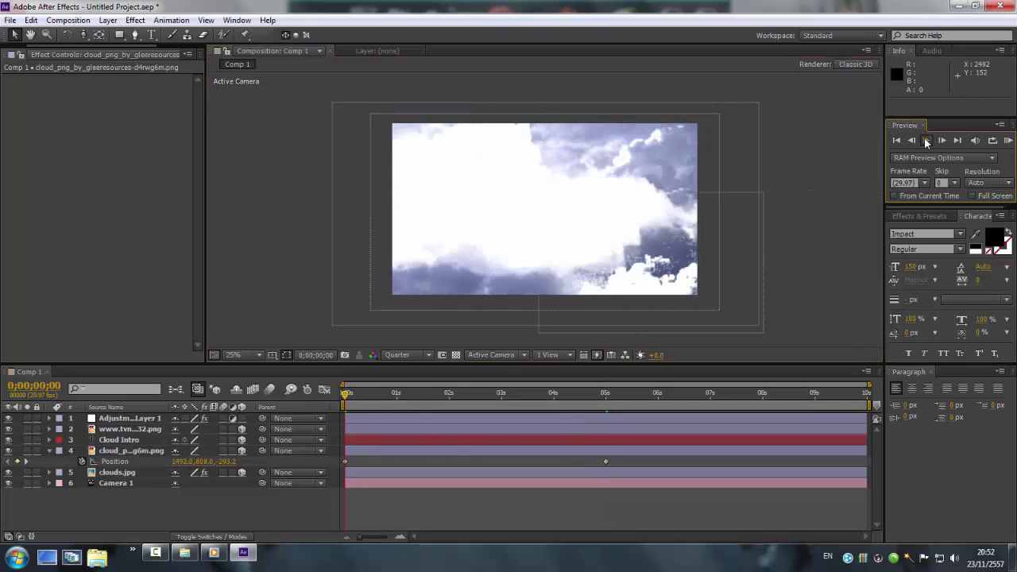
left_click(926, 140)
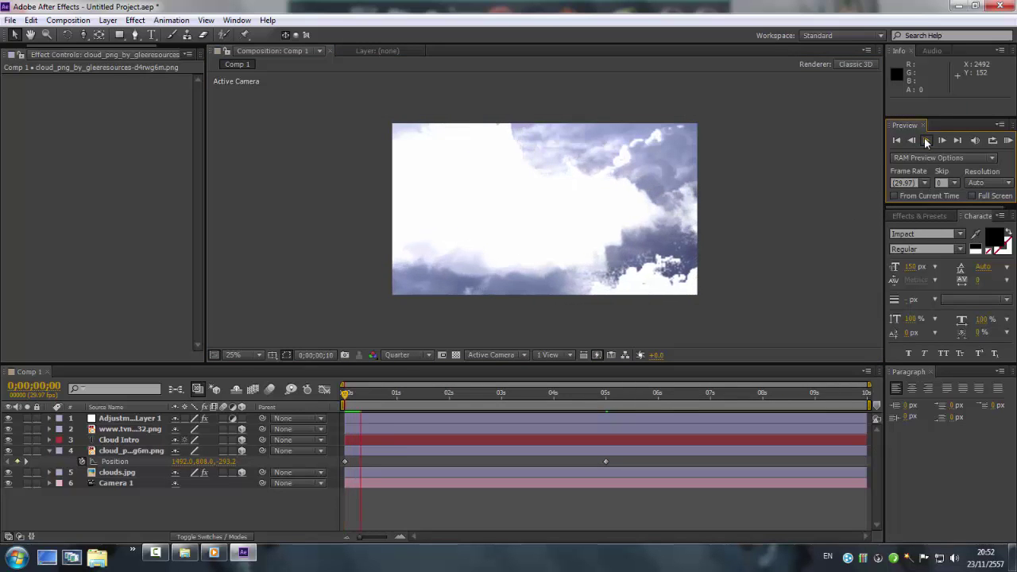
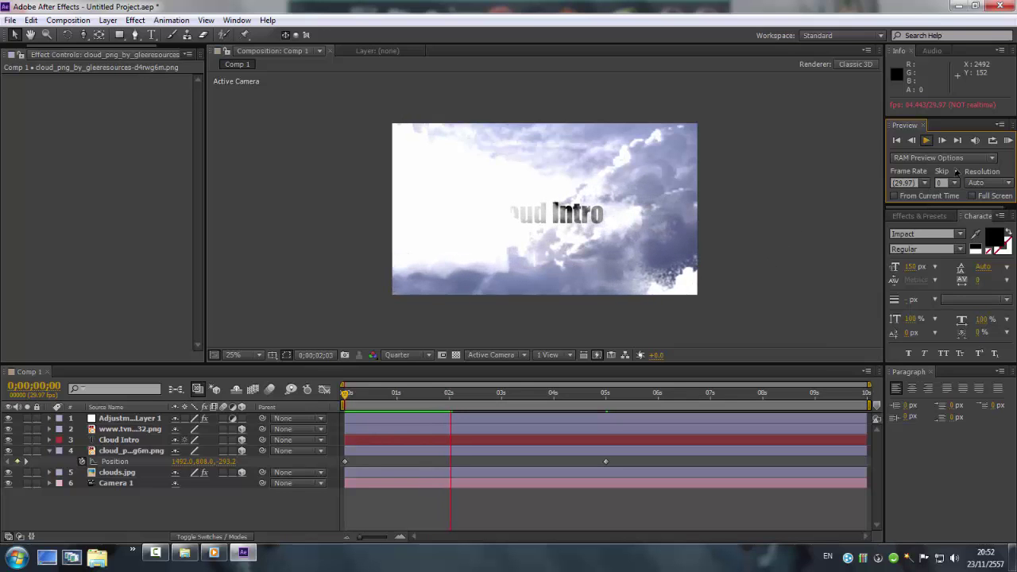
left_click(156, 560)
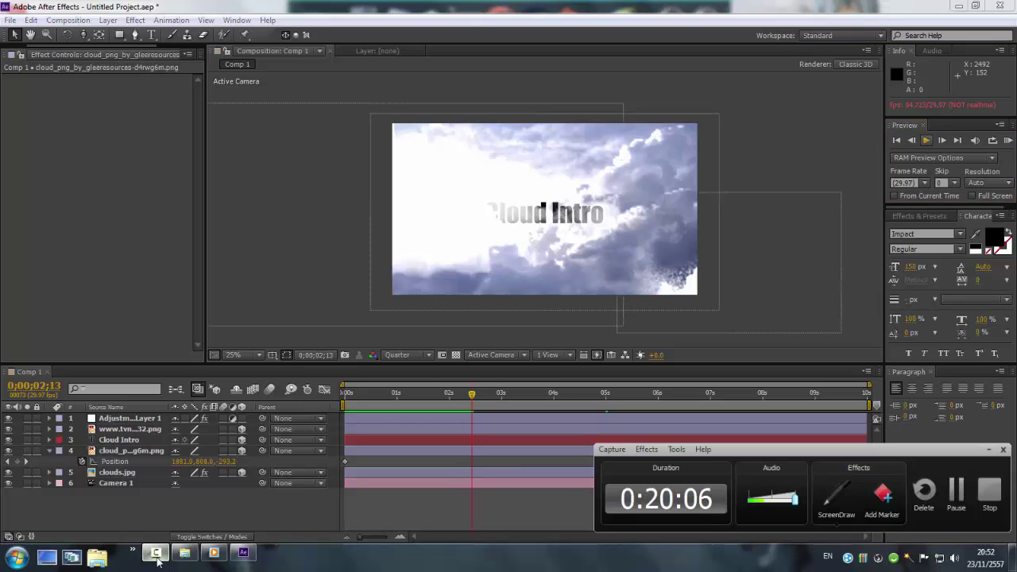
left_click(157, 561)
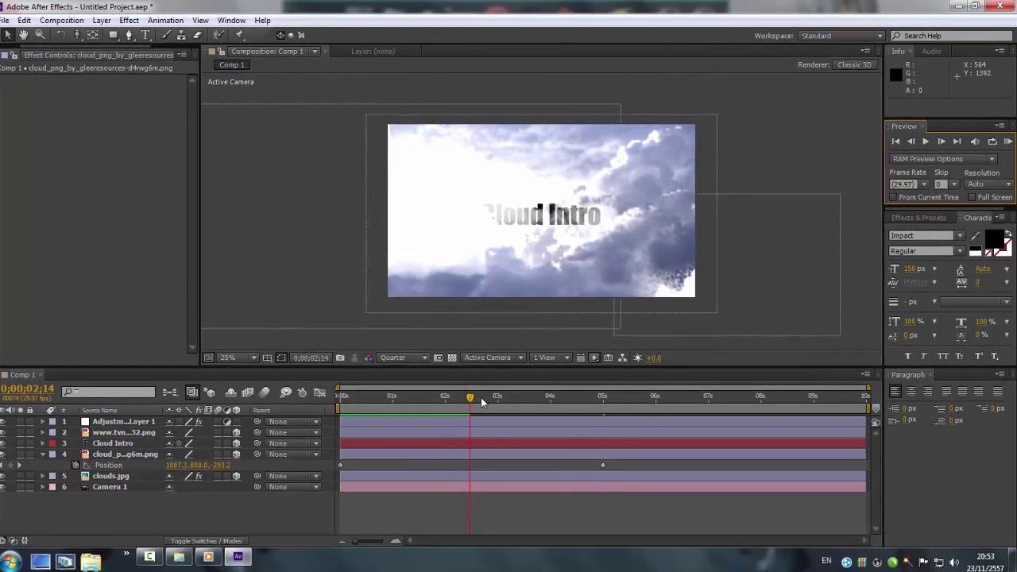
left_click_drag(473, 393, 764, 411)
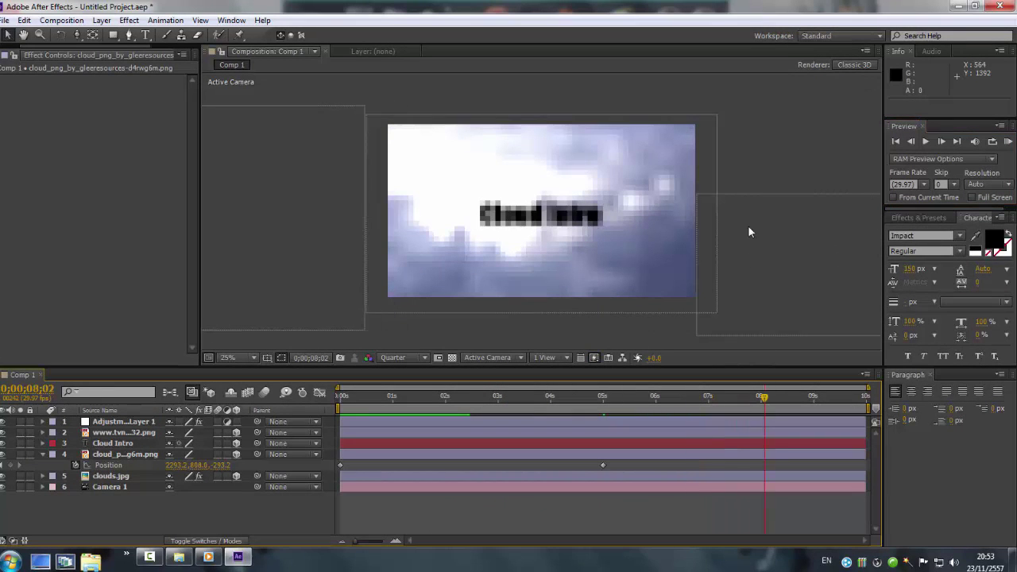
Render a RAM preview of the cloud animation, then stop it and return to the title frame.
left_click(765, 130)
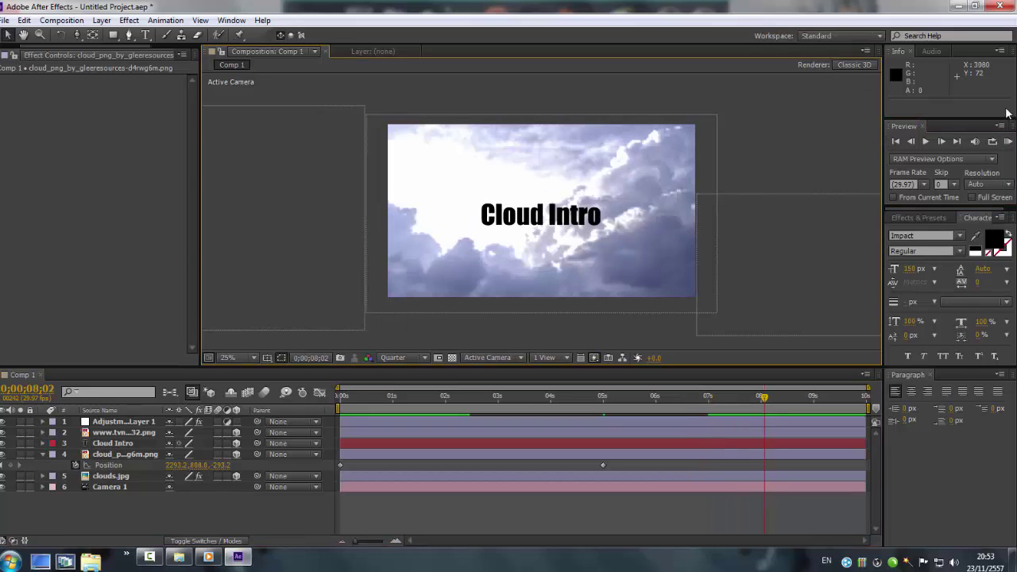
left_click(1009, 142)
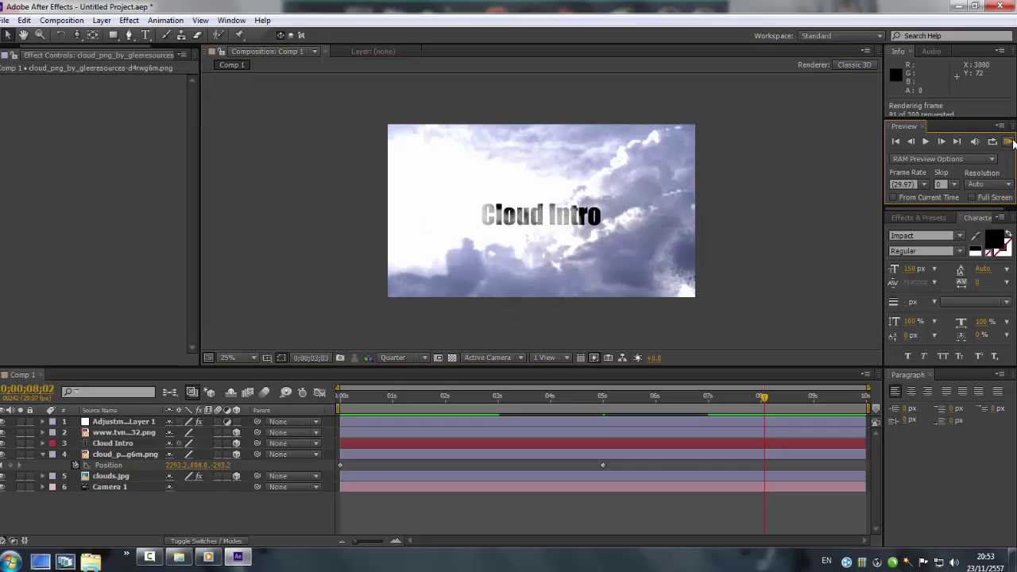
left_click(602, 198)
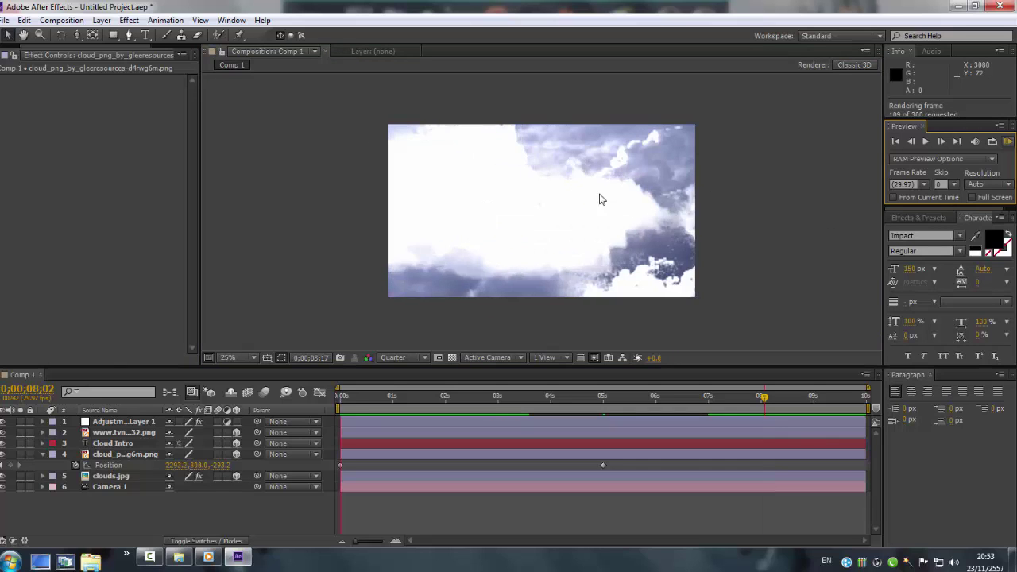
left_click(923, 142)
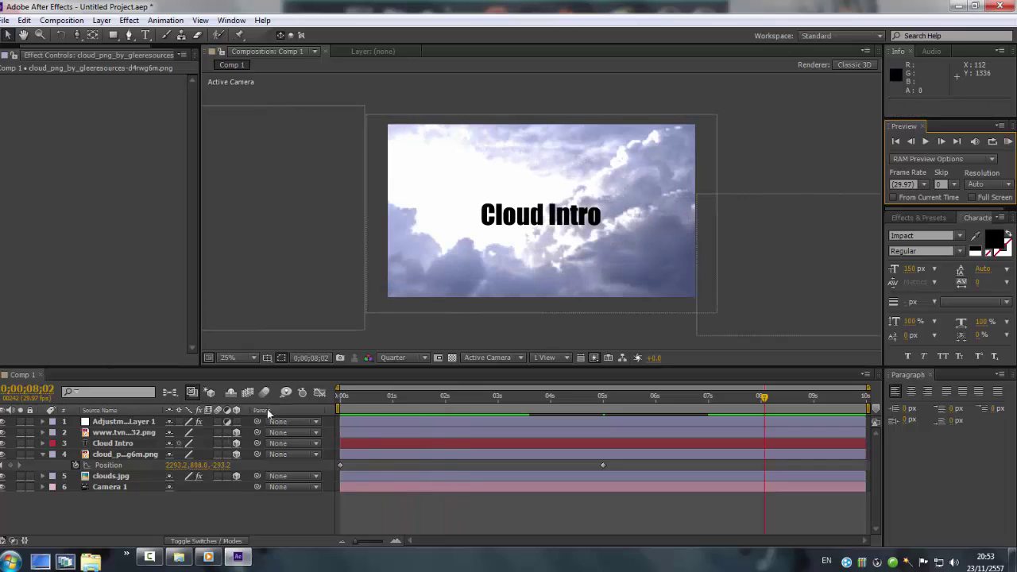
Collapse the cloud_p…g6m.png layer, reveal Camera 1's Position, and undo the keyframe added at 0;00;08;02.
left_click(42, 454)
left_click(101, 474)
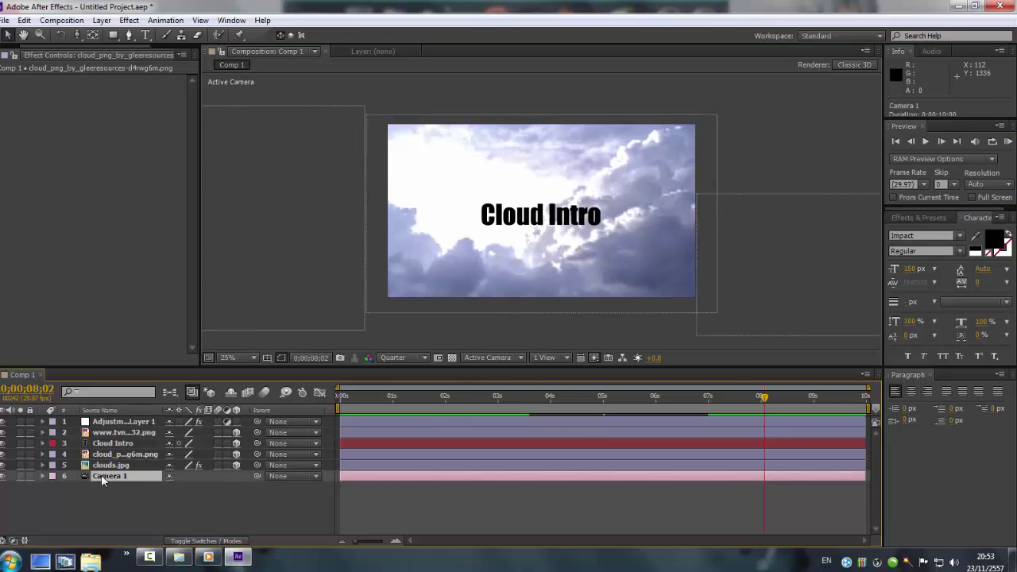
key("p")
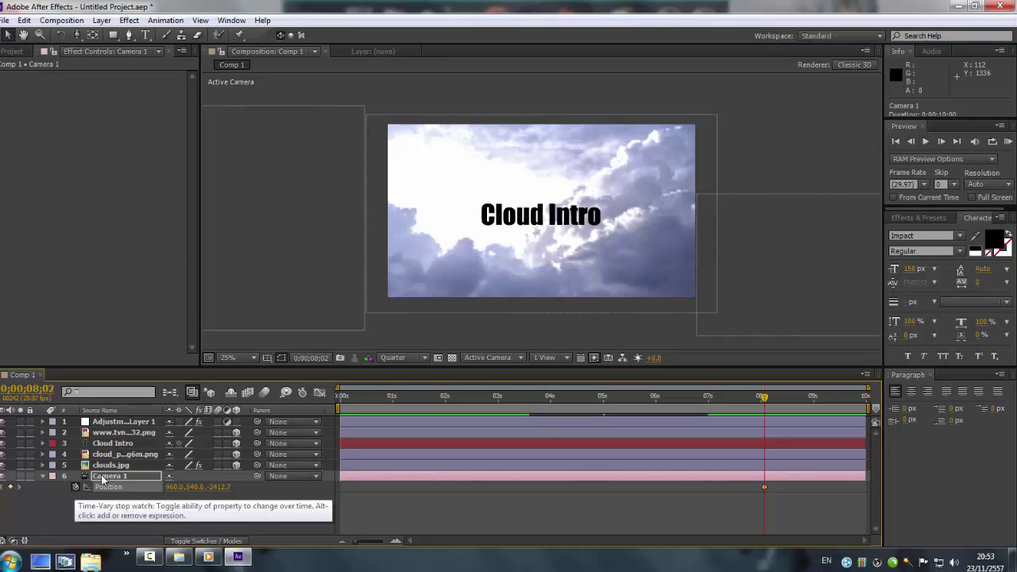
left_click(75, 487)
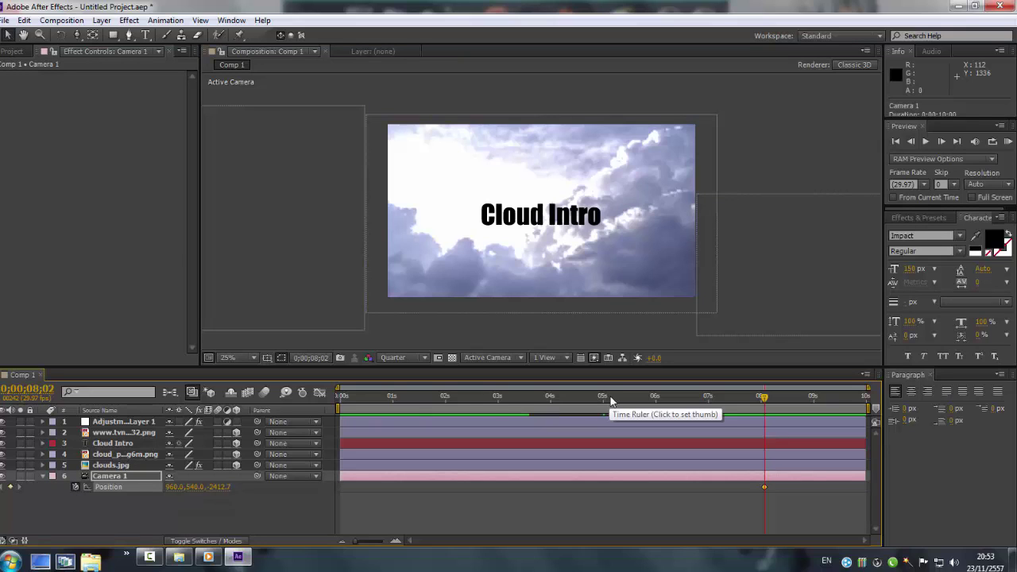
key("ctrl+z")
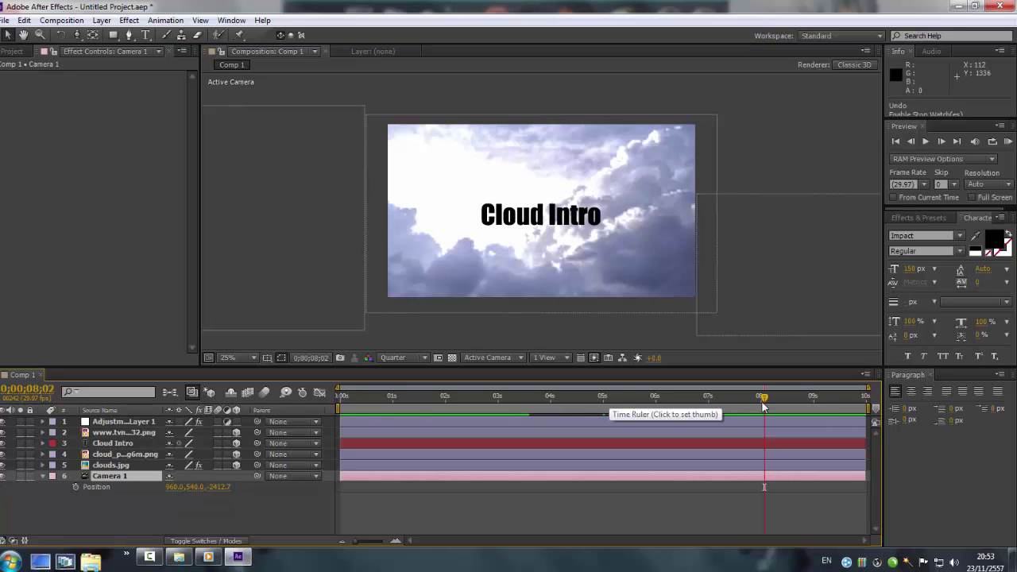
Enable motion blur on the two cloud PNG layers, Cloud Intro and clouds.jpg, and keyframe Camera 1's Position at 0 s.
left_click_drag(762, 397, 212, 404)
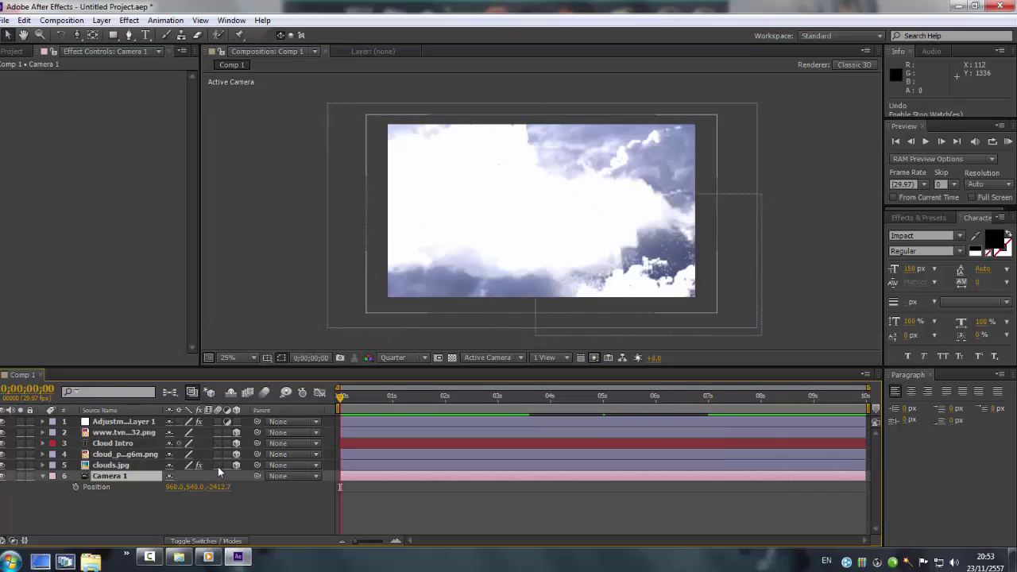
left_click_drag(218, 466, 218, 435)
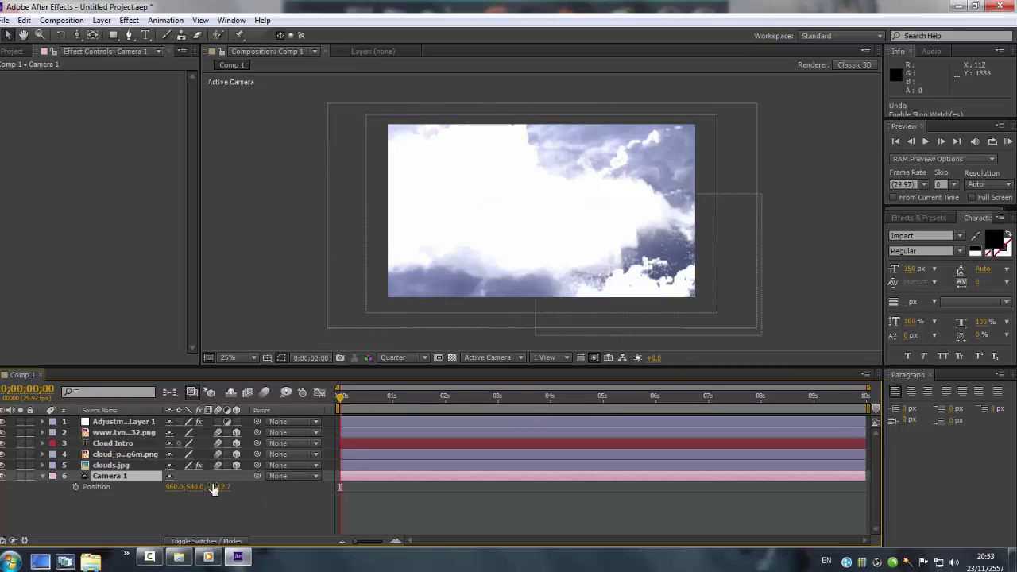
left_click(76, 486)
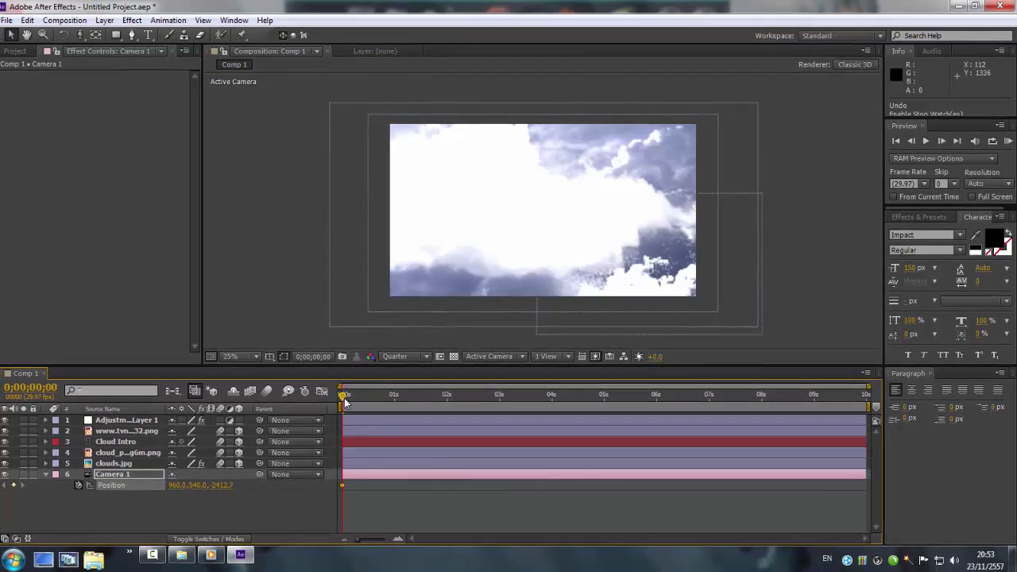
At 0;00;09;29, pull Camera 1 back along Z to about -3286.7 with the Track Z Camera tool.
left_click(404, 396)
left_click_drag(483, 396, 880, 391)
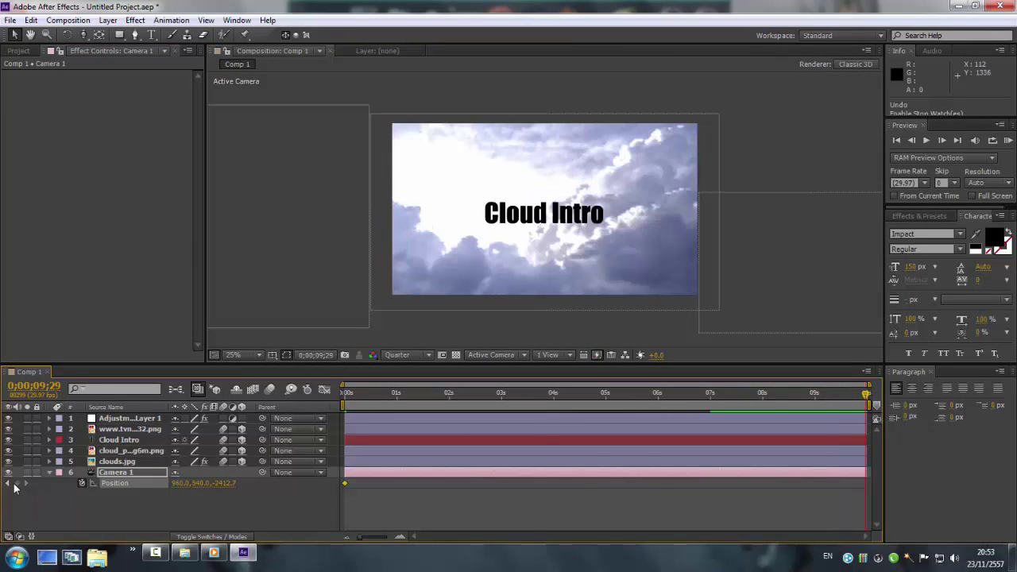
left_click(82, 34)
left_click_drag(291, 147, 348, 326)
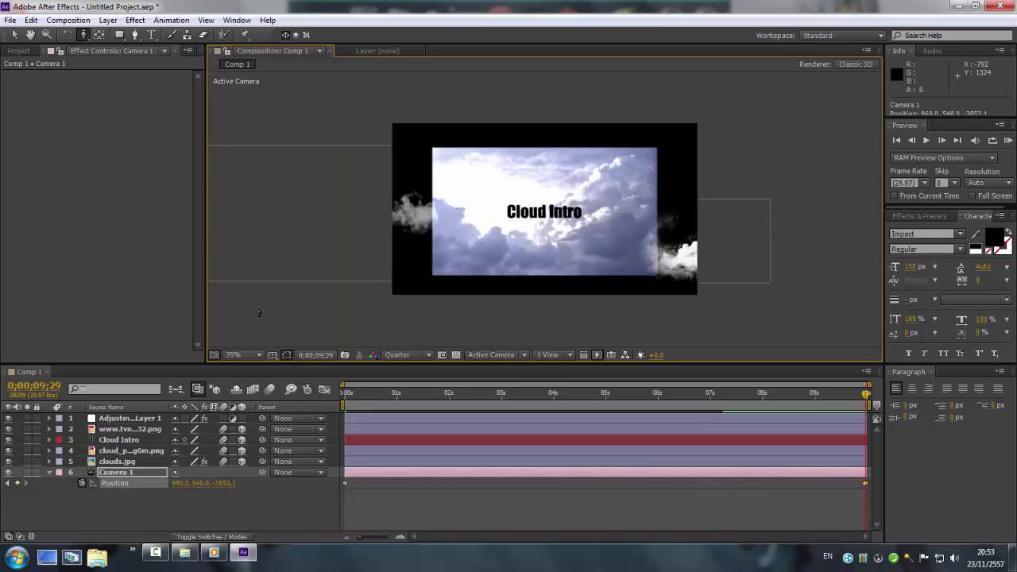
left_click_drag(317, 236, 320, 200)
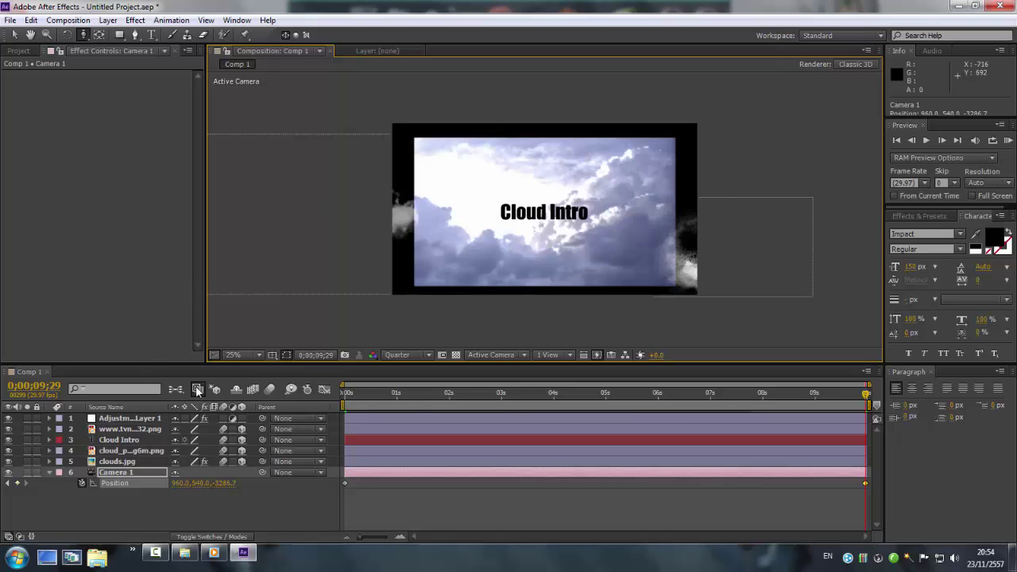
Scale the clouds.jpg layer up to about 433% by 424% so it covers the whole frame, undoing the accidental adjustment layer move.
left_click(102, 461)
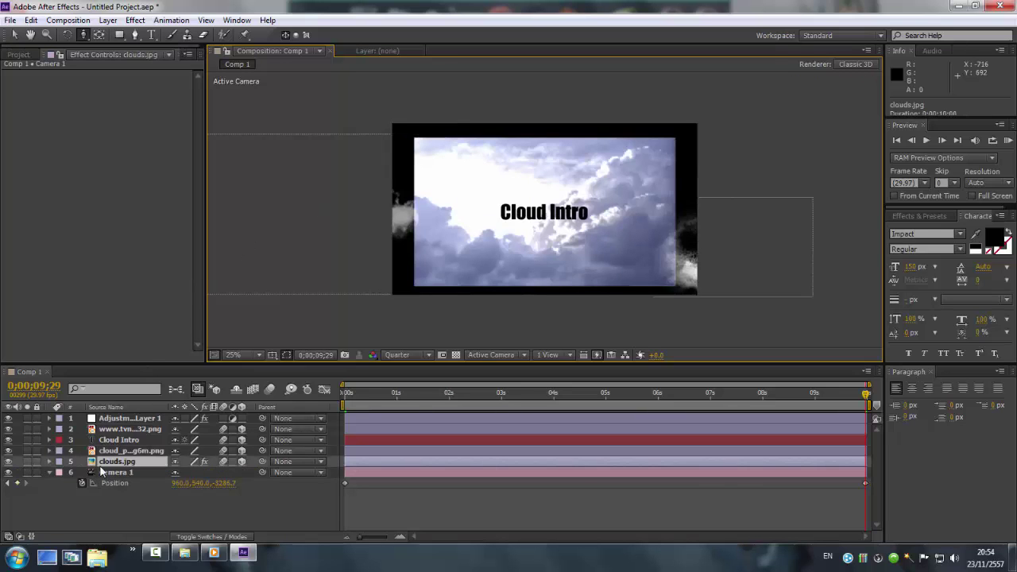
left_click(14, 35)
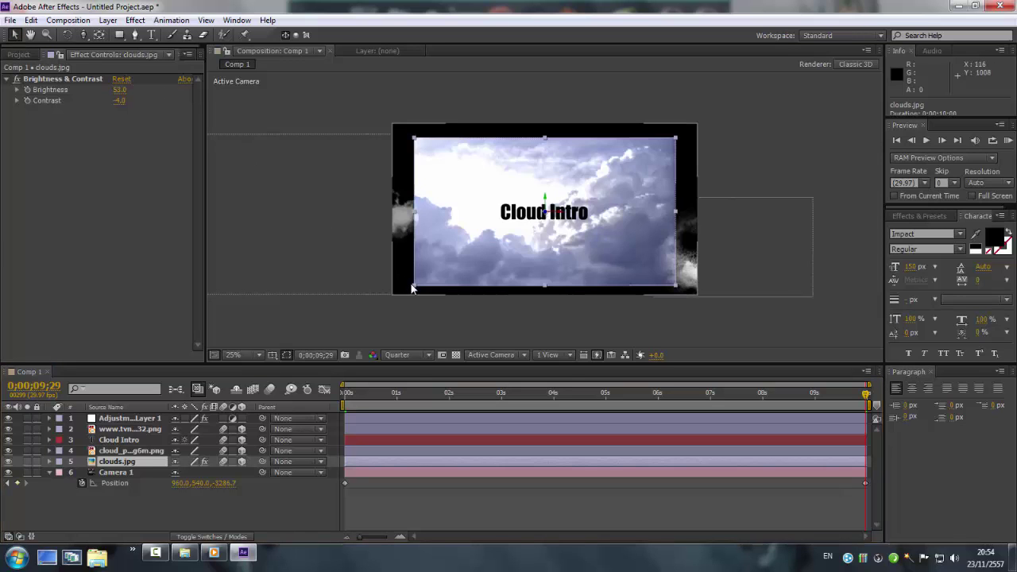
left_click(365, 291)
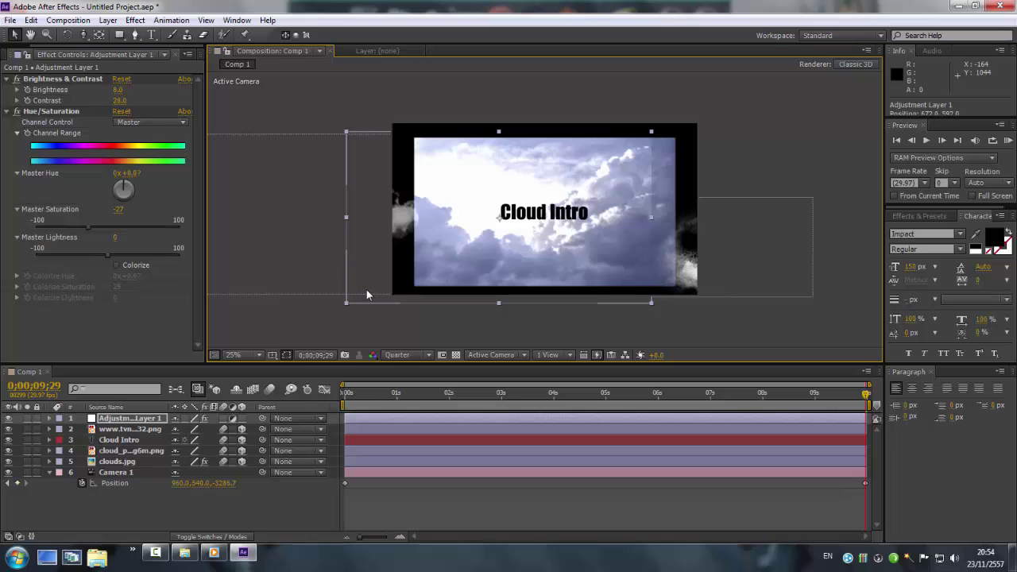
key("ctrl+z")
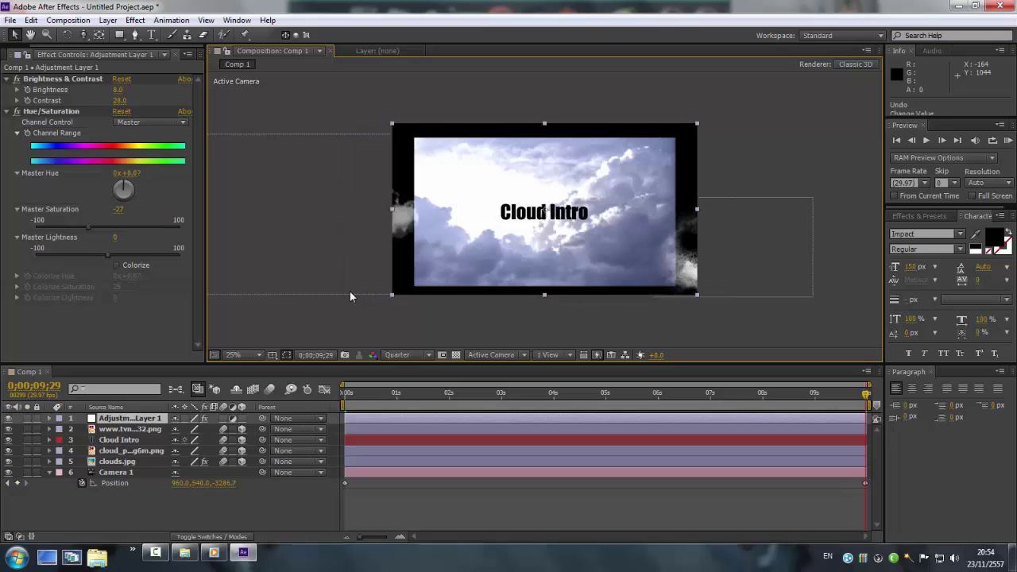
left_click(116, 462)
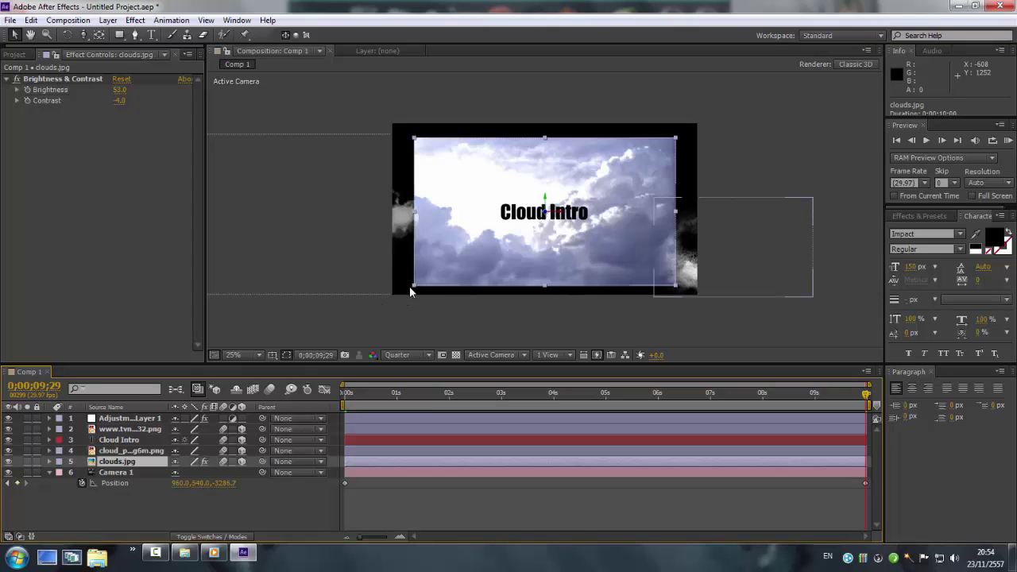
left_click_drag(414, 285, 372, 314)
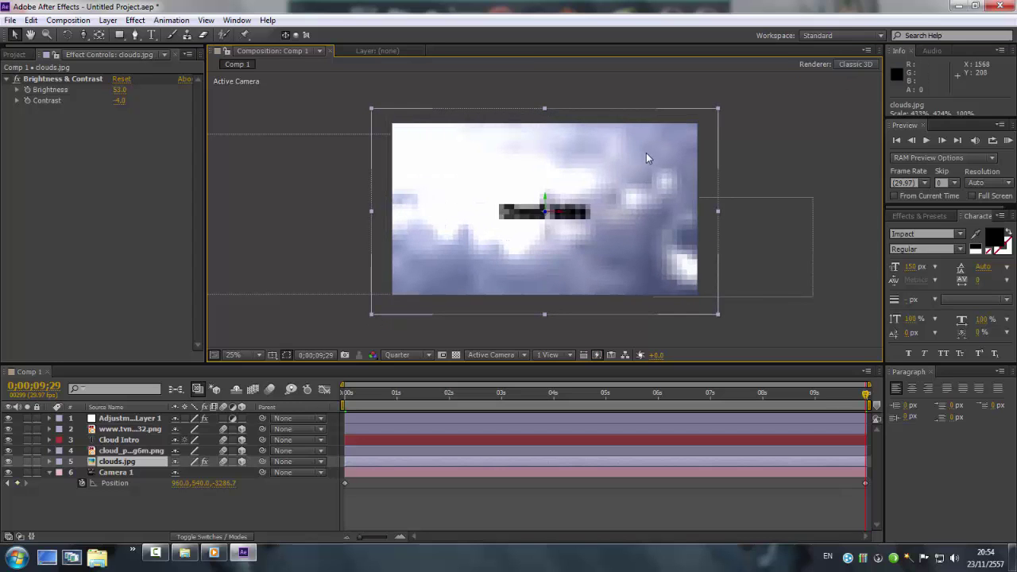
Preview the camera move from the start, and scrub the timeline to about 0;00;09;11 to check the background coverage.
left_click(897, 142)
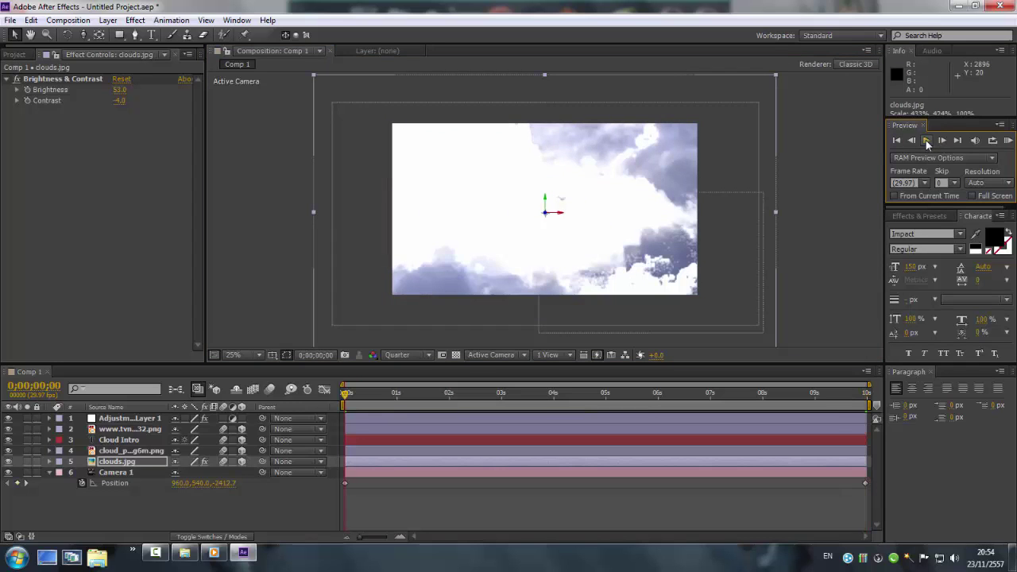
left_click(926, 140)
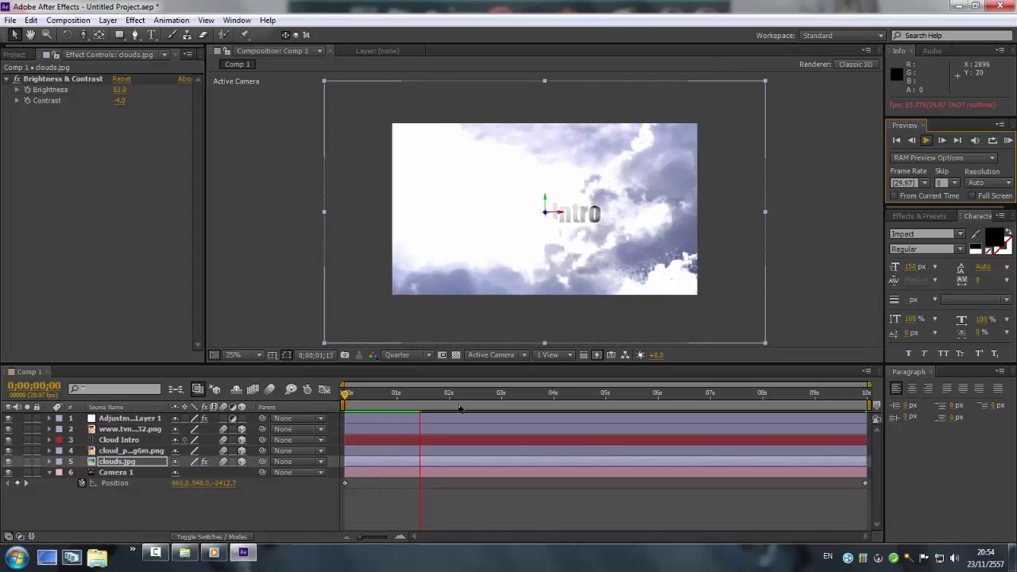
left_click(161, 558)
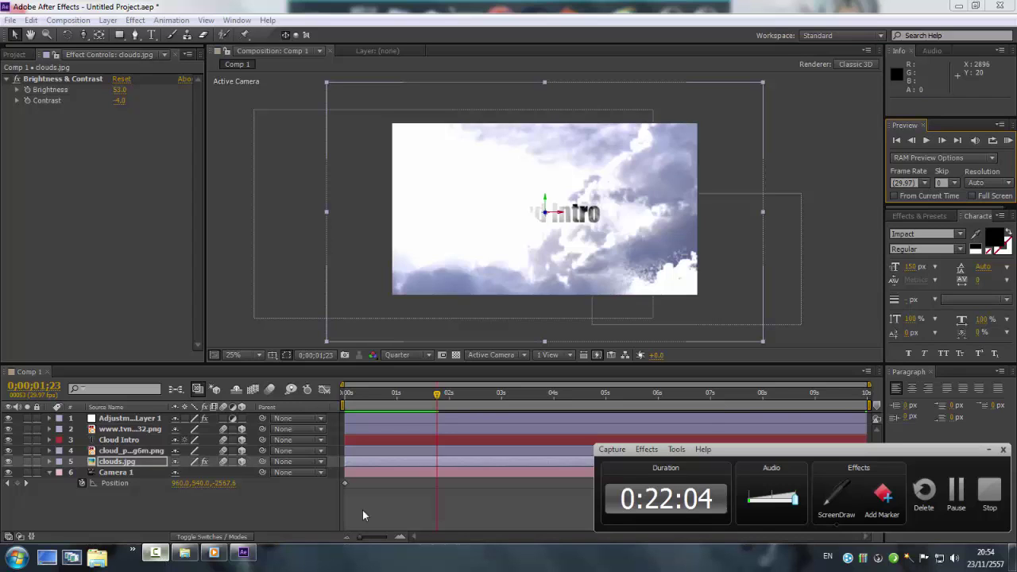
left_click(989, 450)
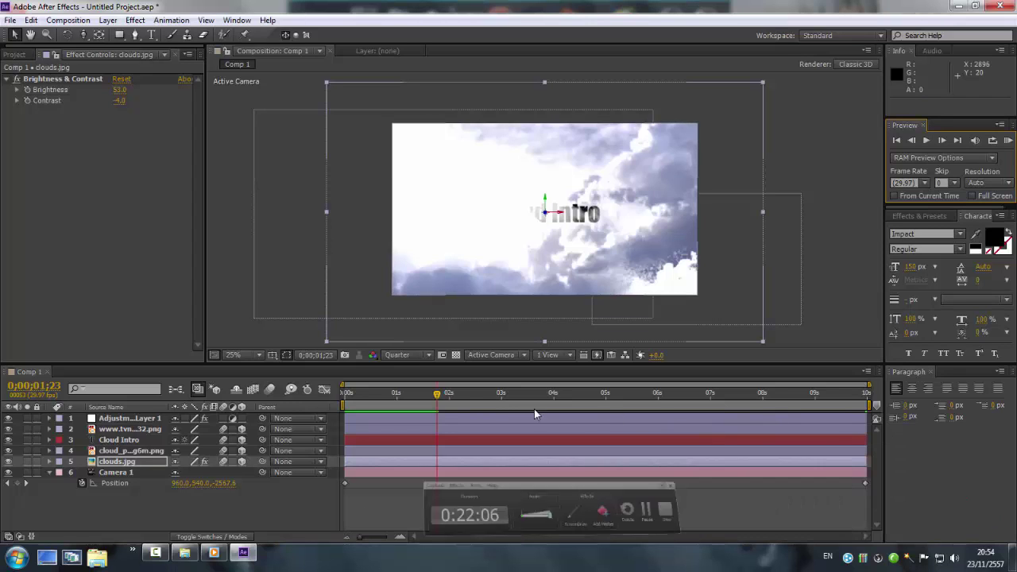
left_click_drag(437, 394, 837, 426)
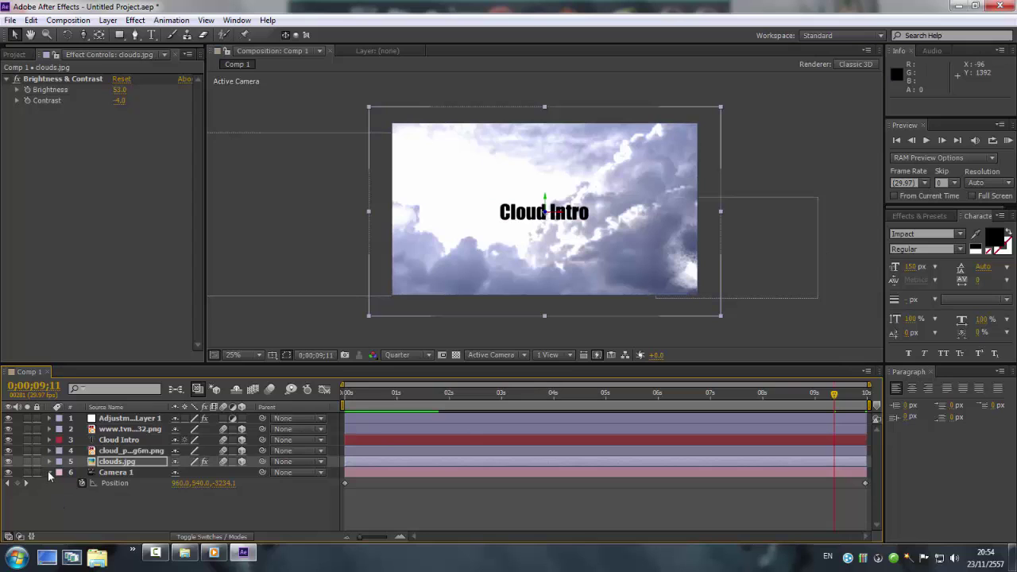
Add a new black solid layer named Black Solid 1 at the composition size of 1920 x 1080 px.
right_click(89, 486)
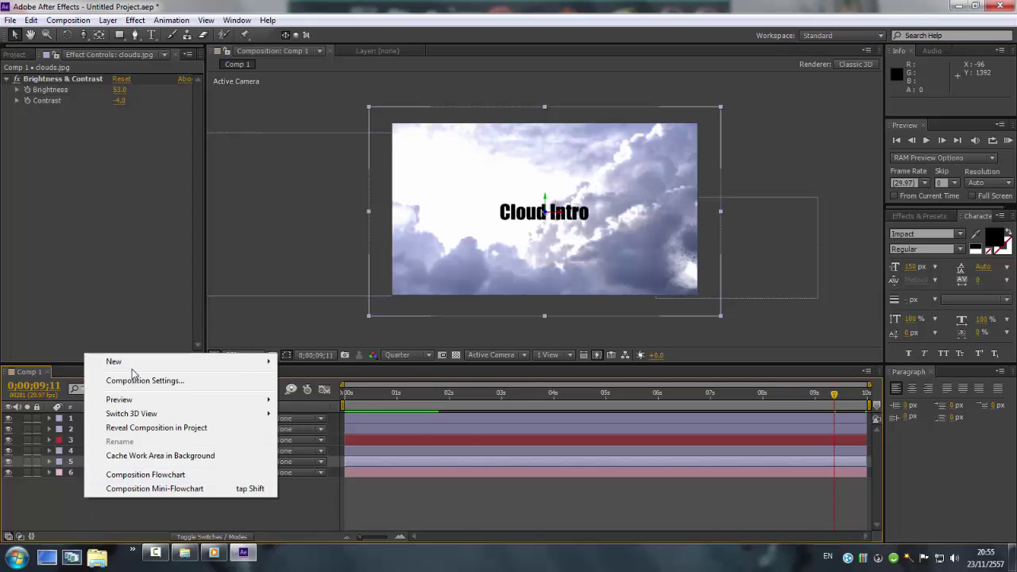
mouse_move(136, 364)
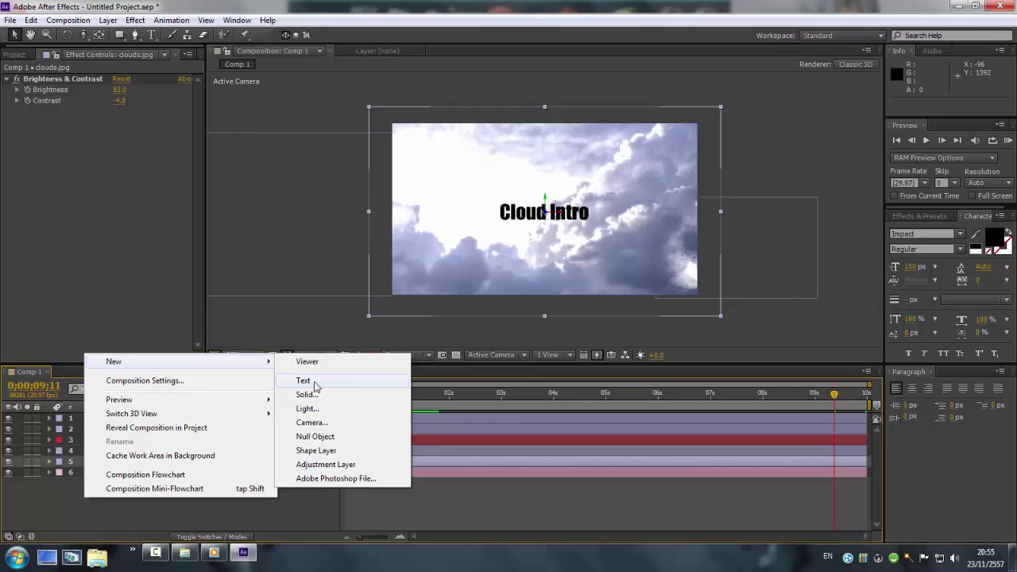
left_click(302, 395)
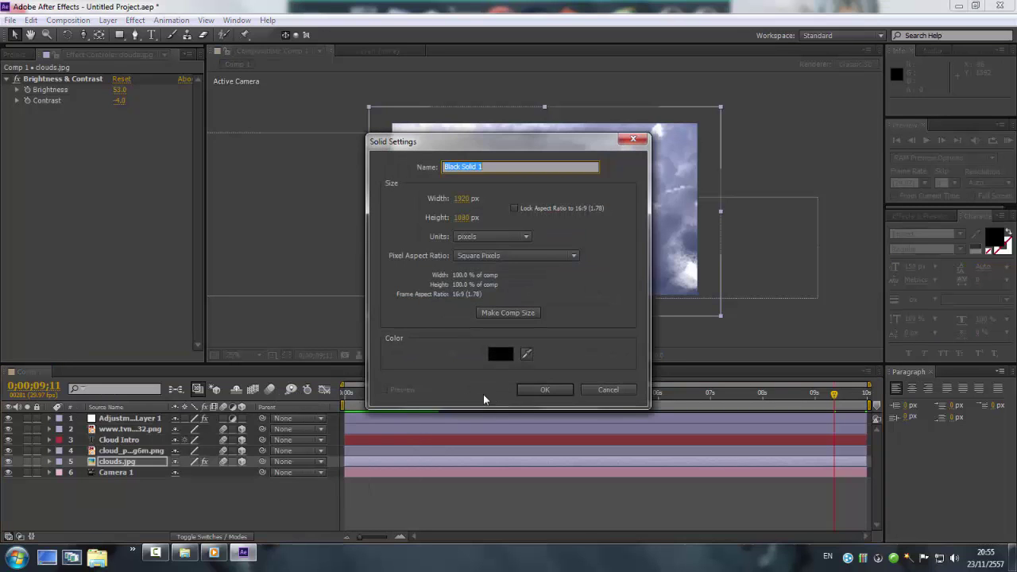
left_click(531, 390)
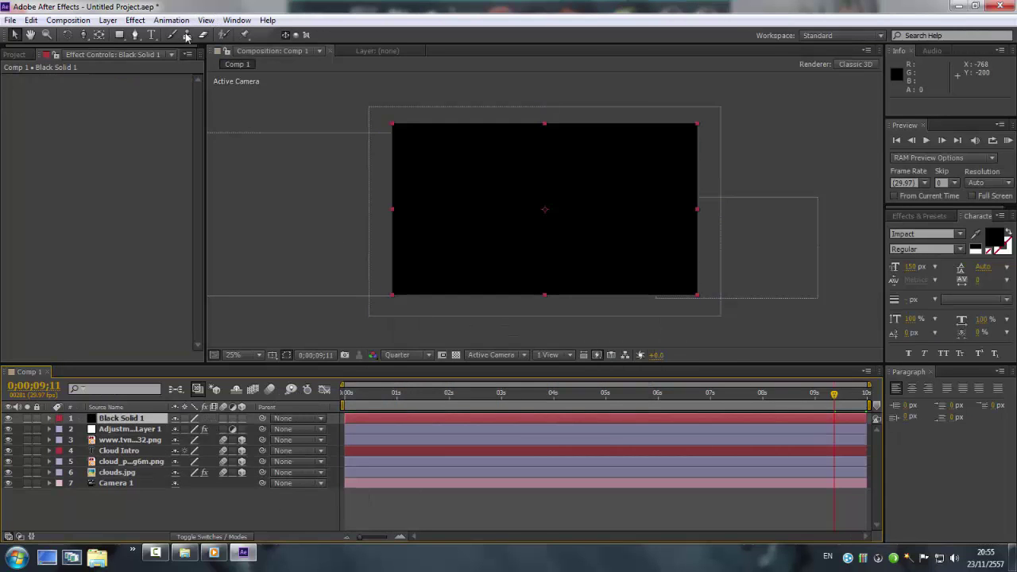
Apply the Video Copilot Optical Flares effect to the Black Solid 1 layer.
left_click(137, 20)
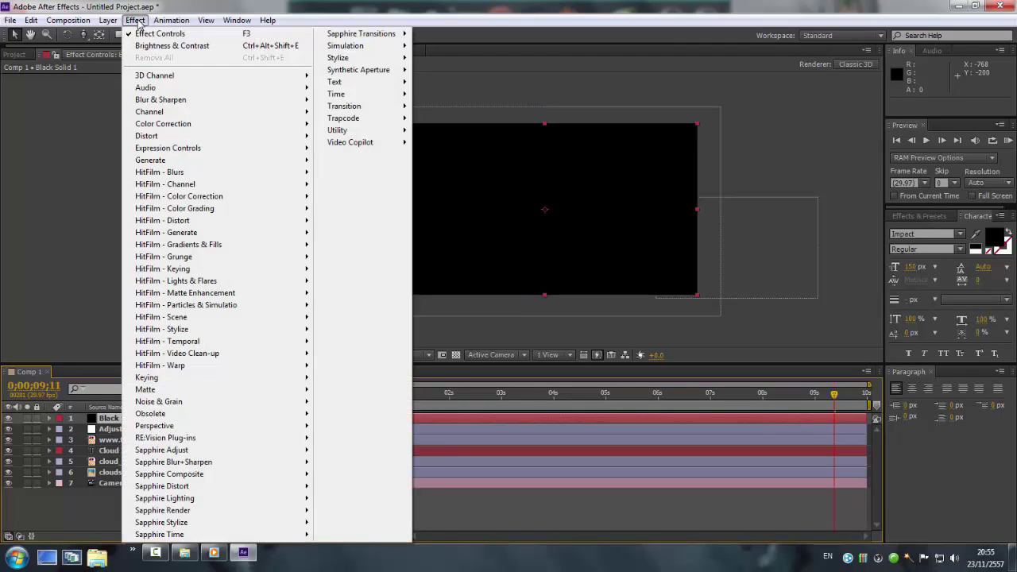
mouse_move(258, 22)
mouse_move(135, 20)
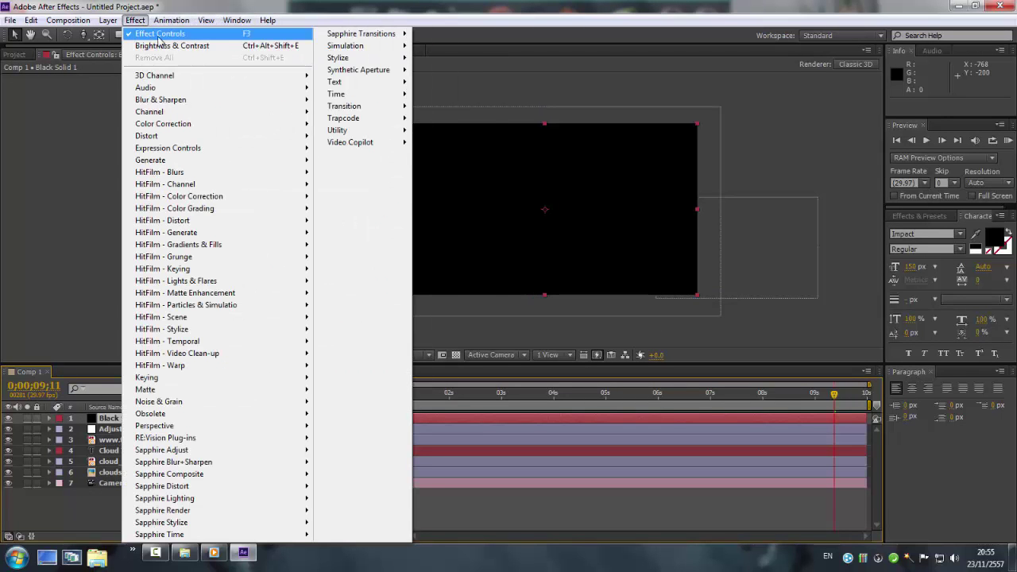
mouse_move(389, 143)
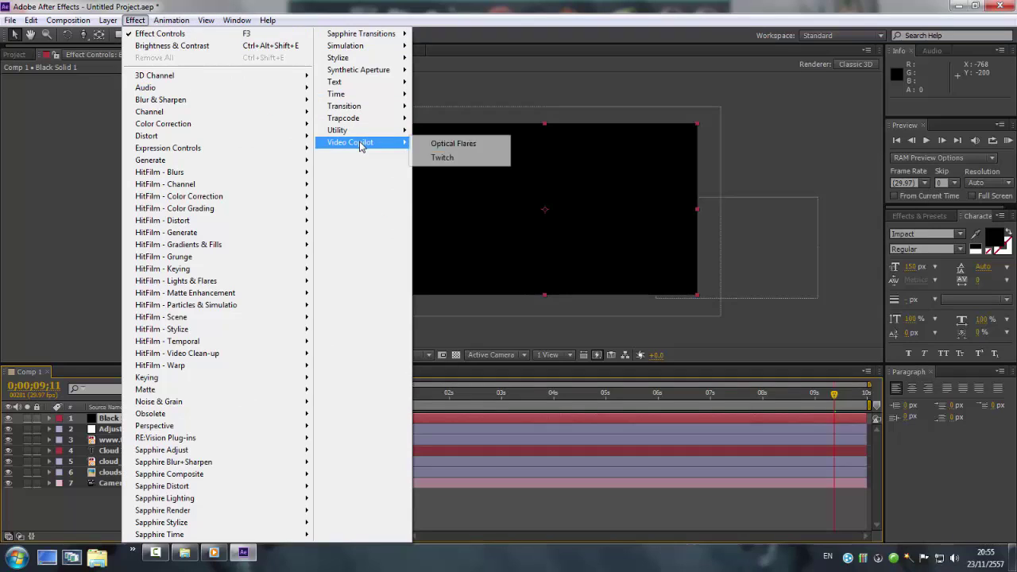
left_click(441, 143)
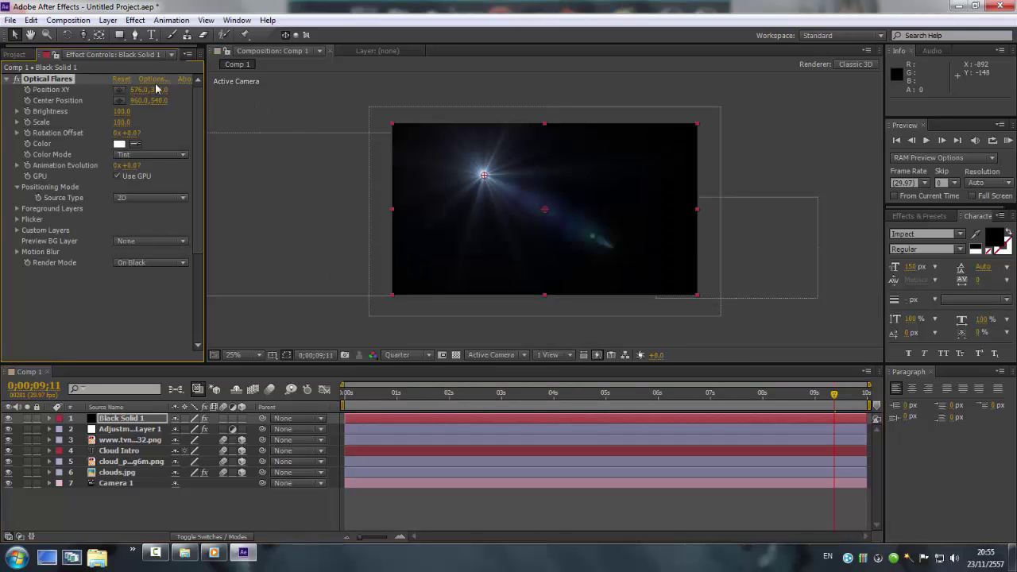
Cancel the Optical Flares options without saving and remove the effect from the Black Solid 1 layer.
left_click(155, 82)
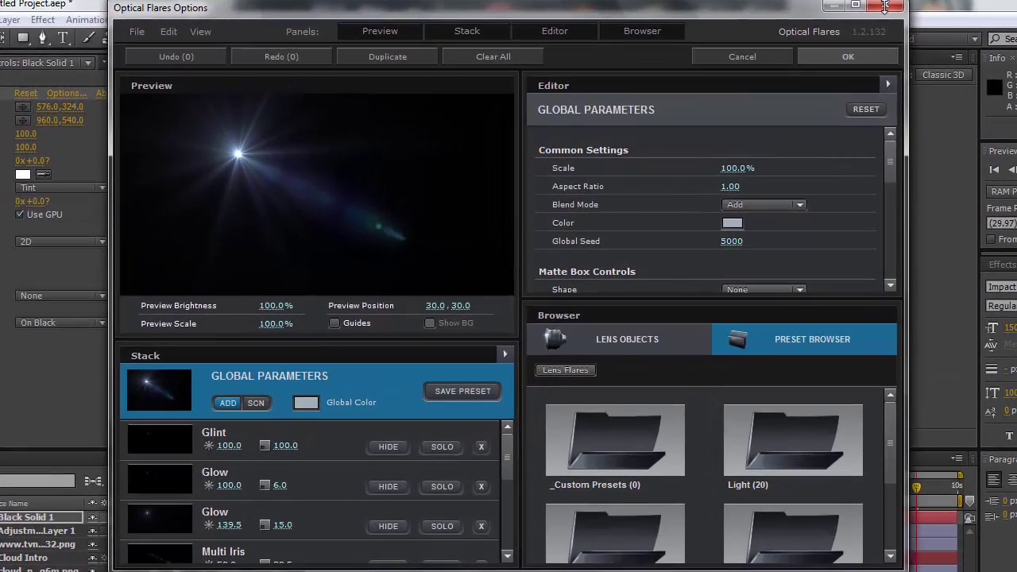
left_click(885, 6)
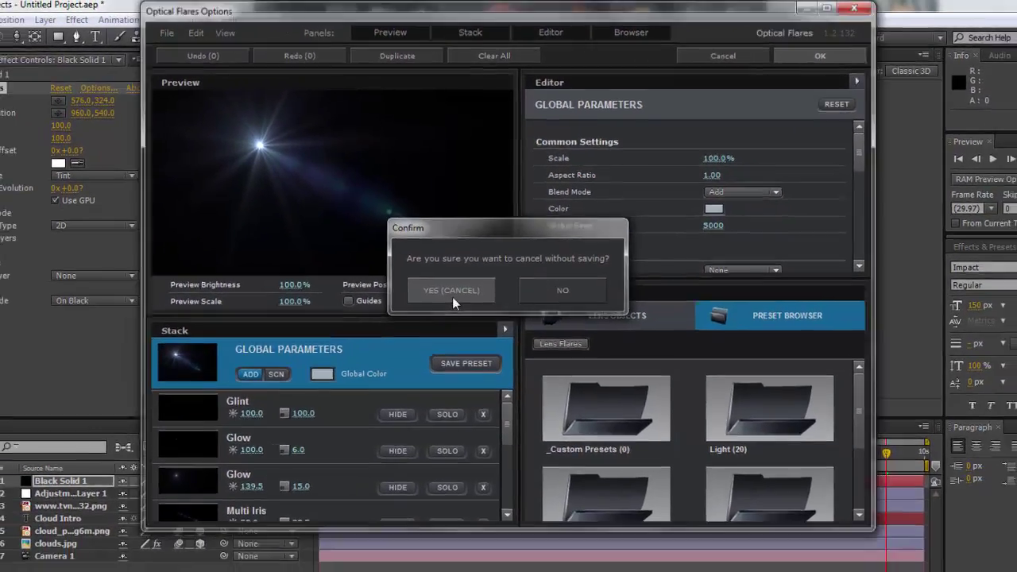
left_click(461, 311)
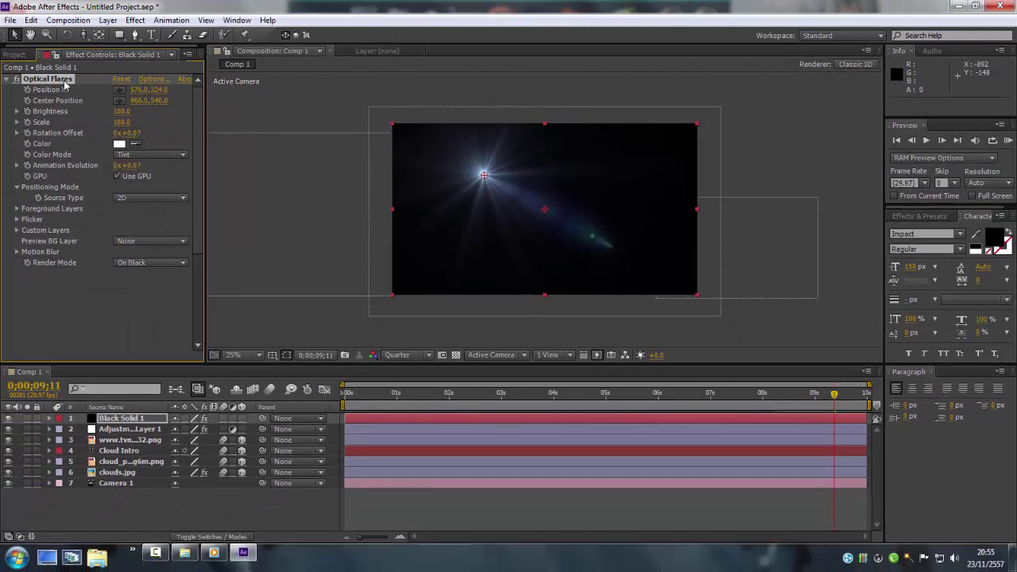
key("Delete")
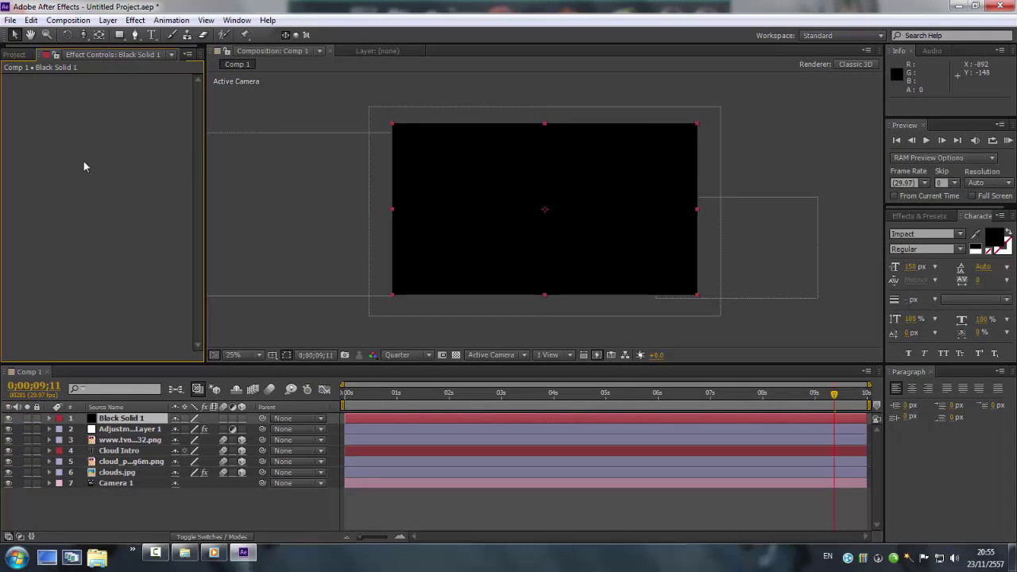
Apply the Generate Lens Flare effect to the Black Solid 1 layer and set its lens type to 105mm Prime.
left_click(144, 23)
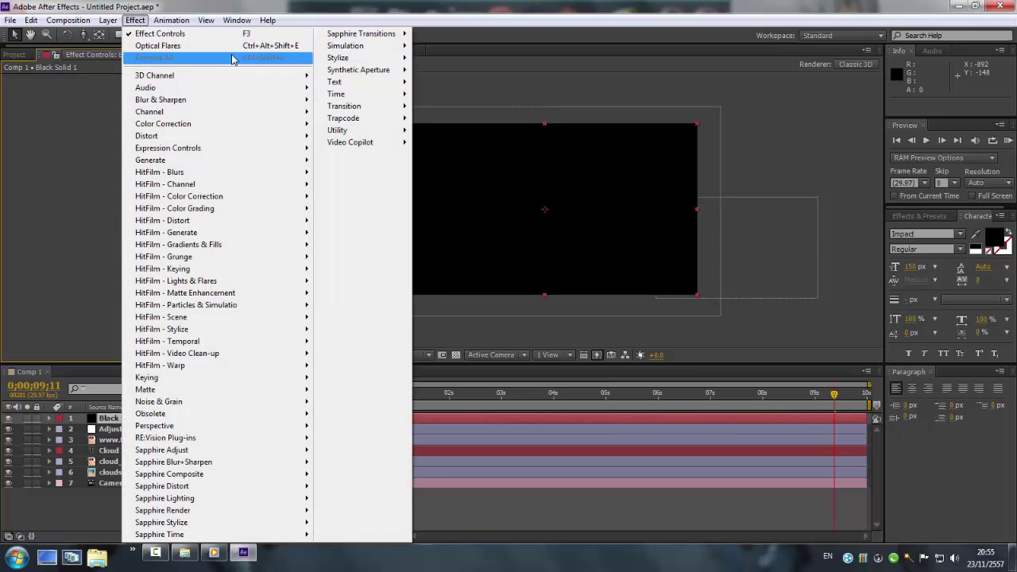
mouse_move(180, 154)
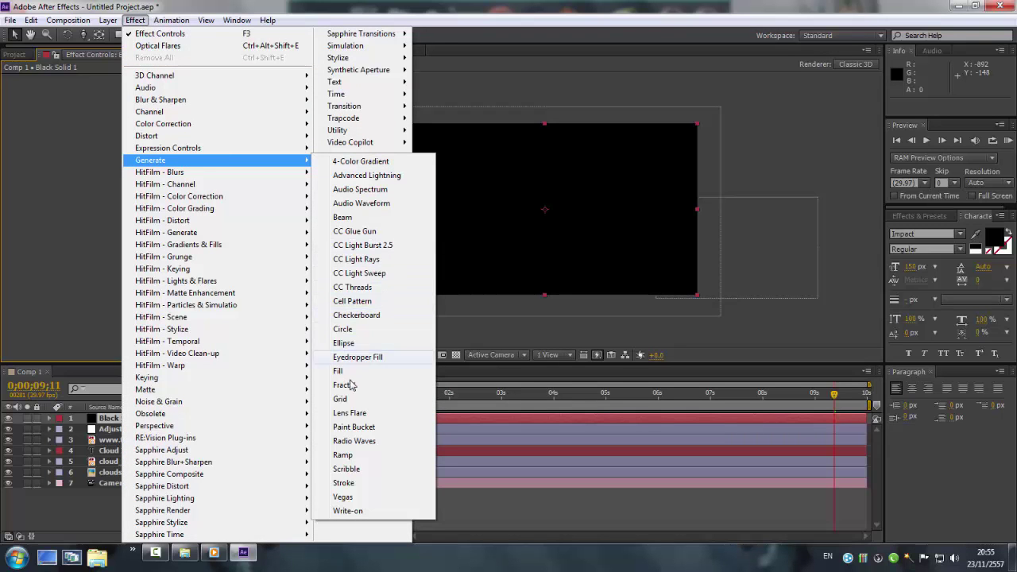
left_click(350, 413)
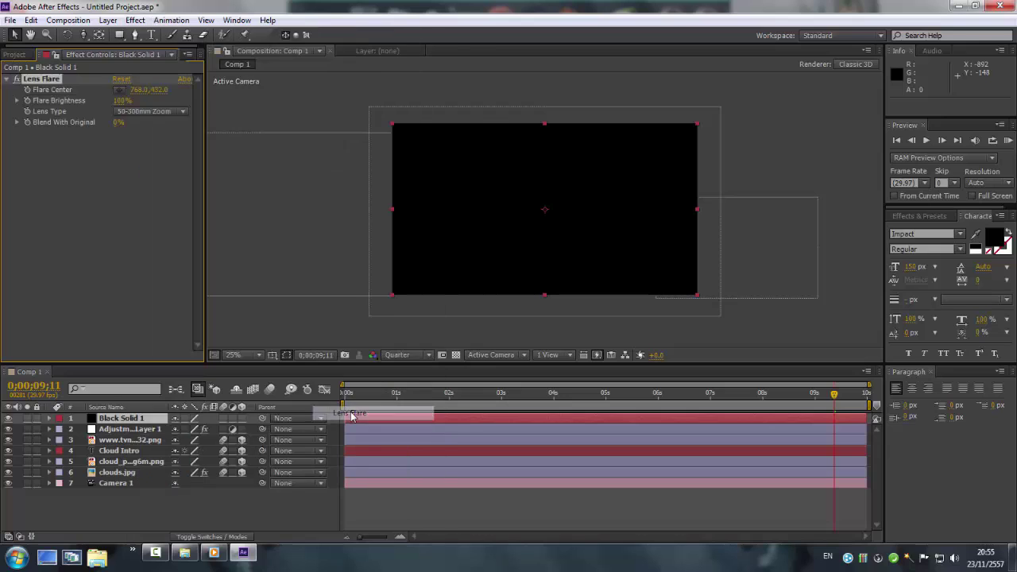
left_click(131, 116)
left_click(143, 153)
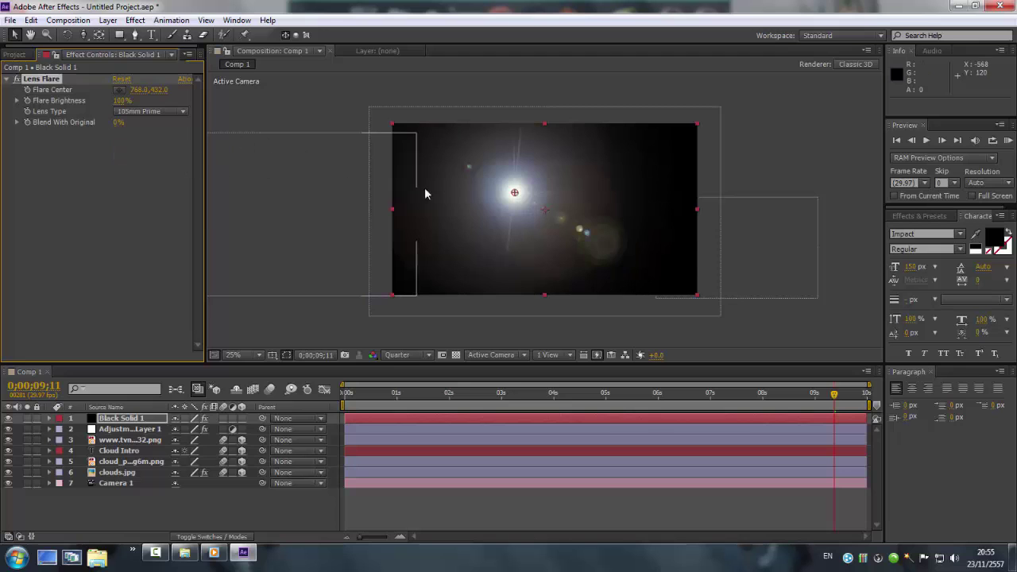
Show the layer modes and set the blending mode of Black Solid 1 to Add.
left_click(205, 537)
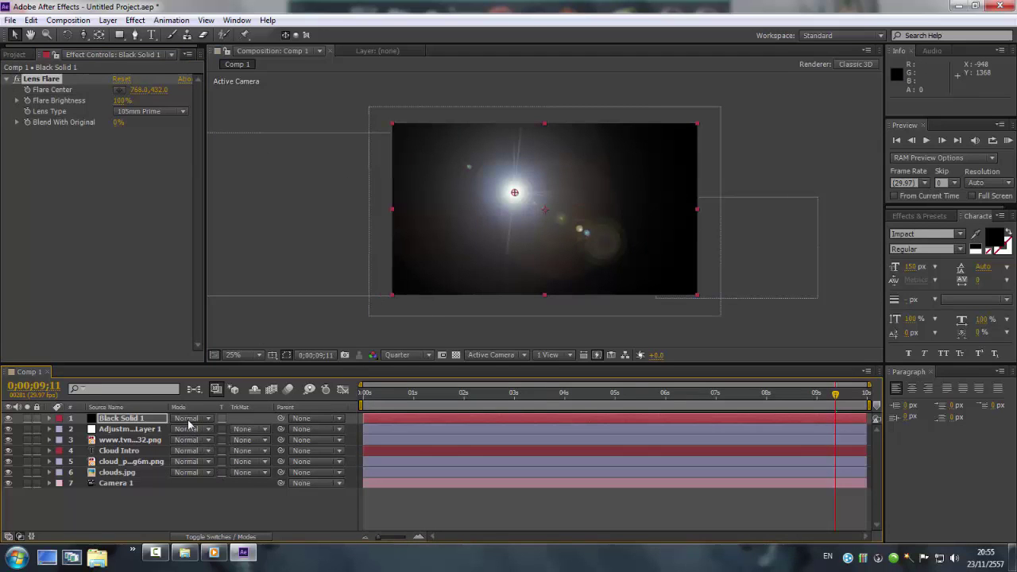
left_click(189, 419)
left_click(234, 193)
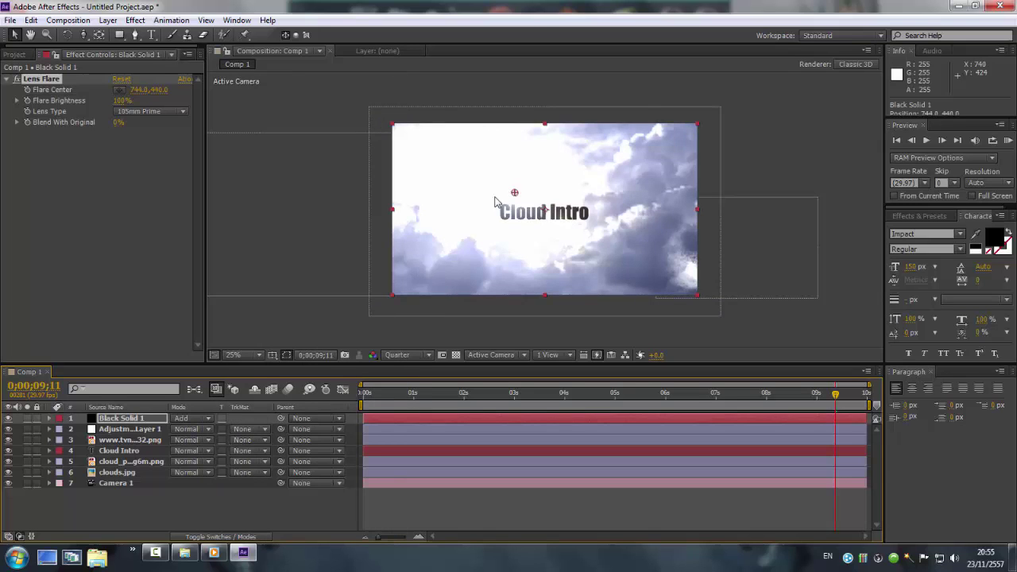
Move the flare center to 488, 508, just left of the title, and change the lens type to 50-300mm Zoom.
left_click_drag(515, 194, 475, 209)
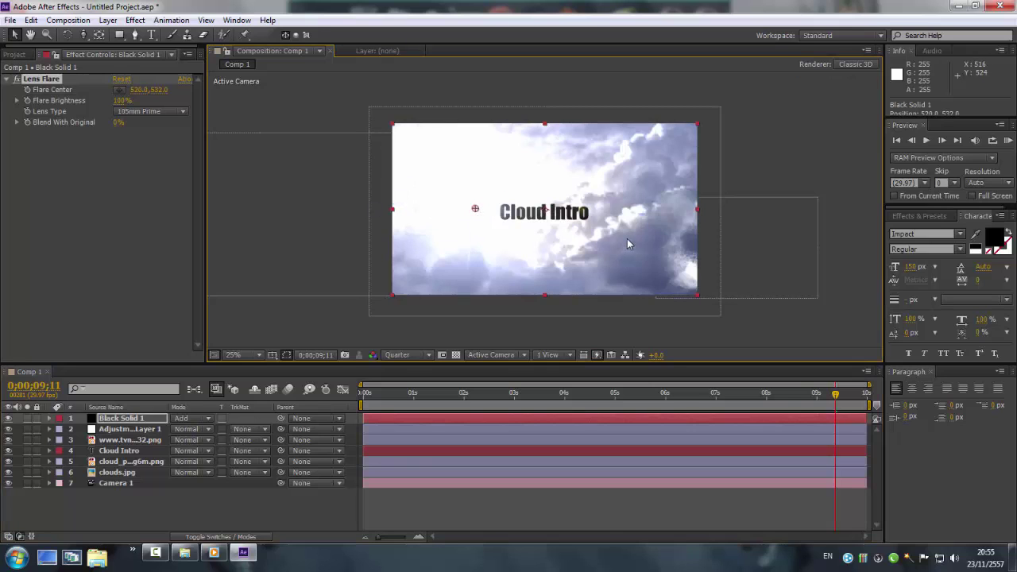
left_click_drag(627, 239, 627, 232)
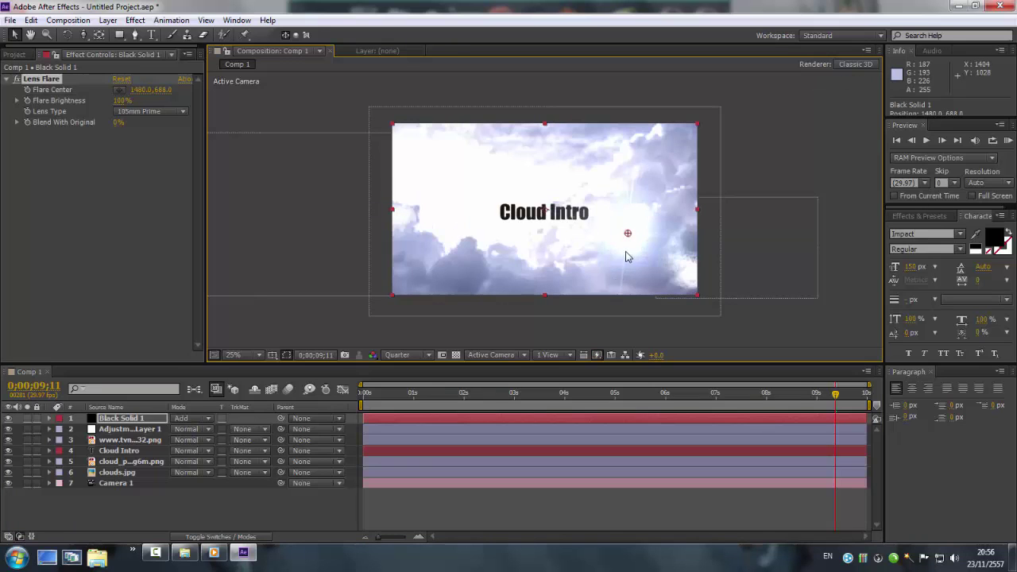
left_click(470, 205)
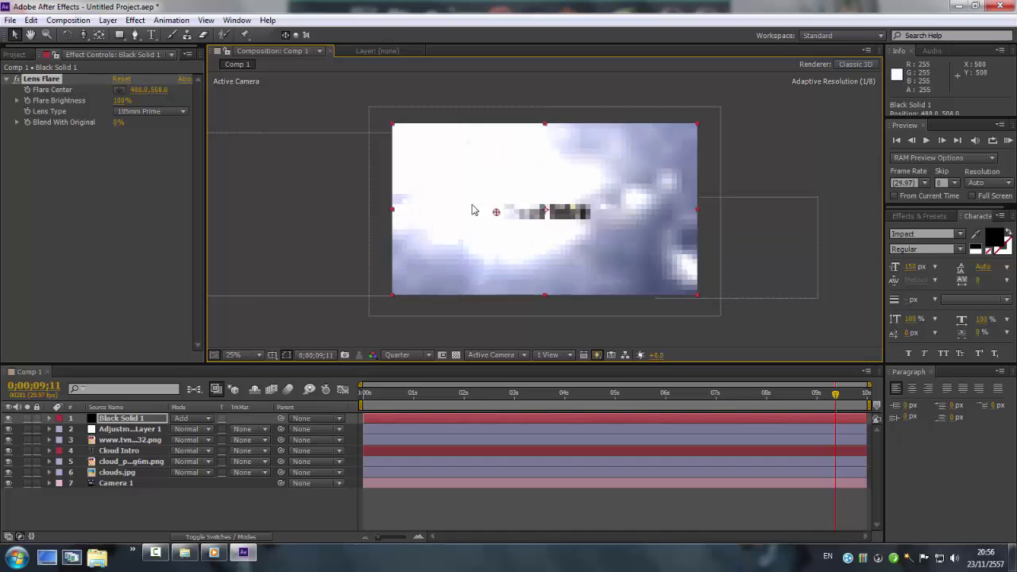
left_click(170, 116)
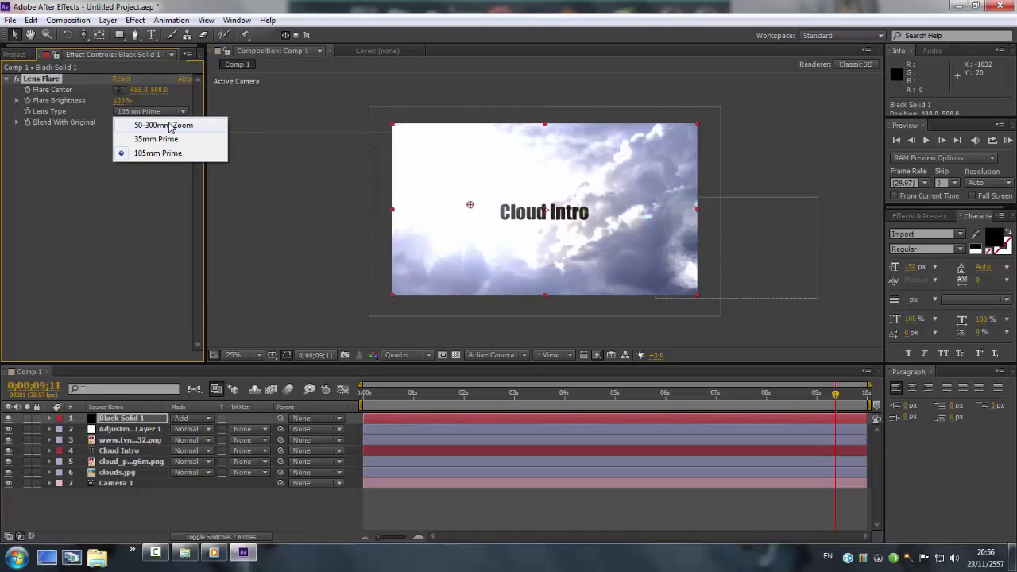
left_click(168, 123)
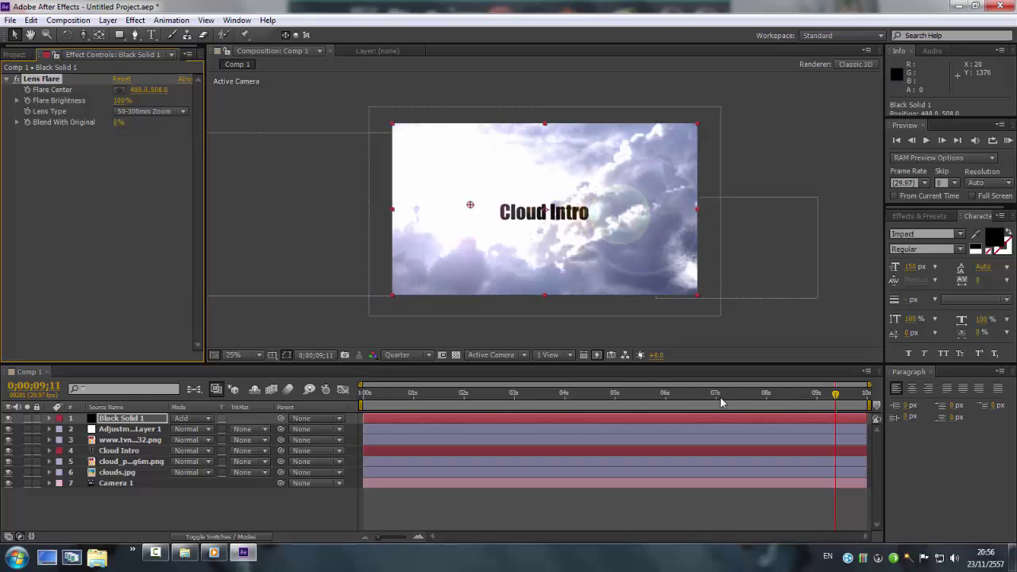
At 0;00;00;00, keyframe the Lens Flare's Flare Brightness at 0% and reveal the keyframe in the timeline.
left_click_drag(414, 401, 363, 404)
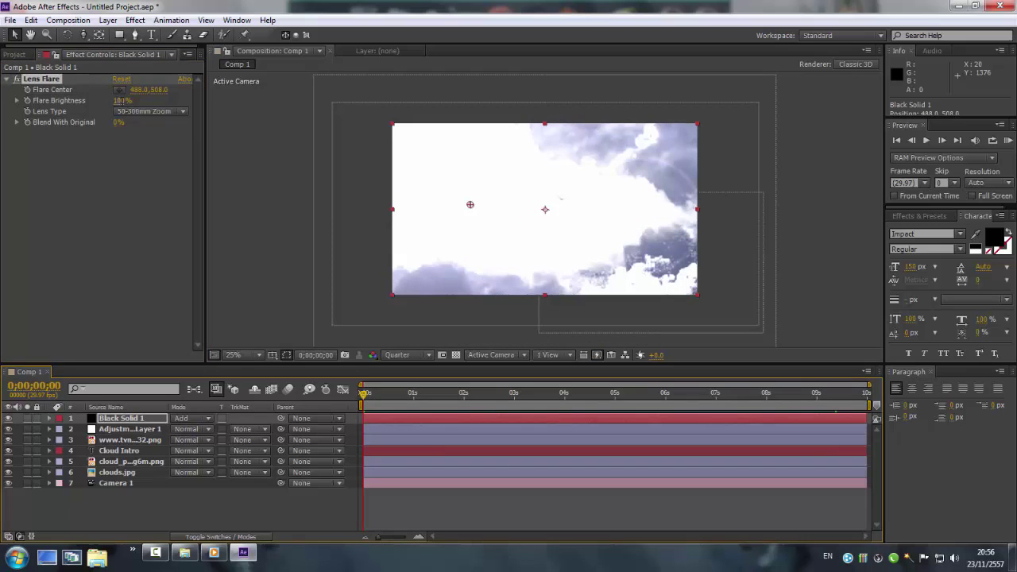
left_click(122, 100)
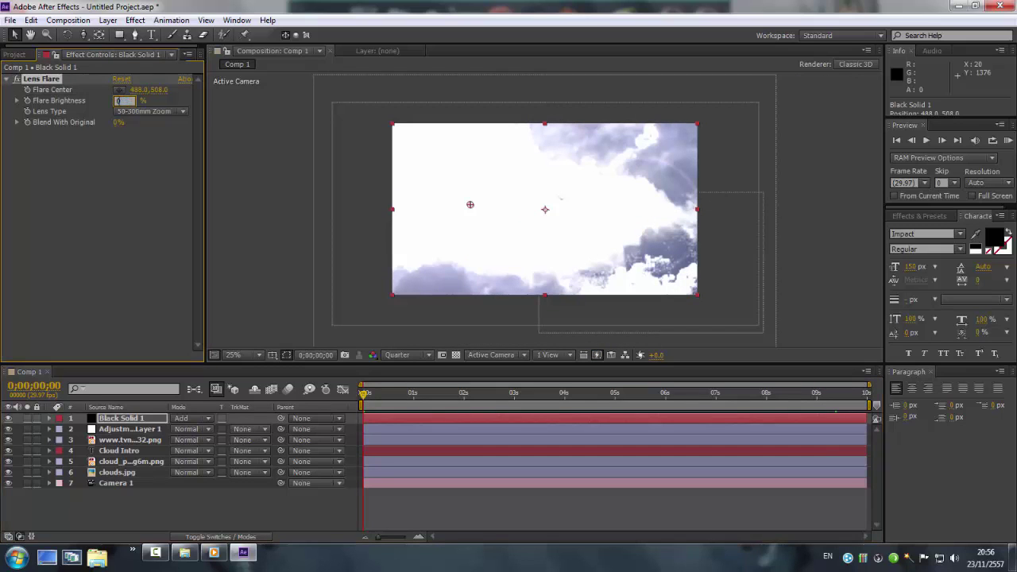
key("Return")
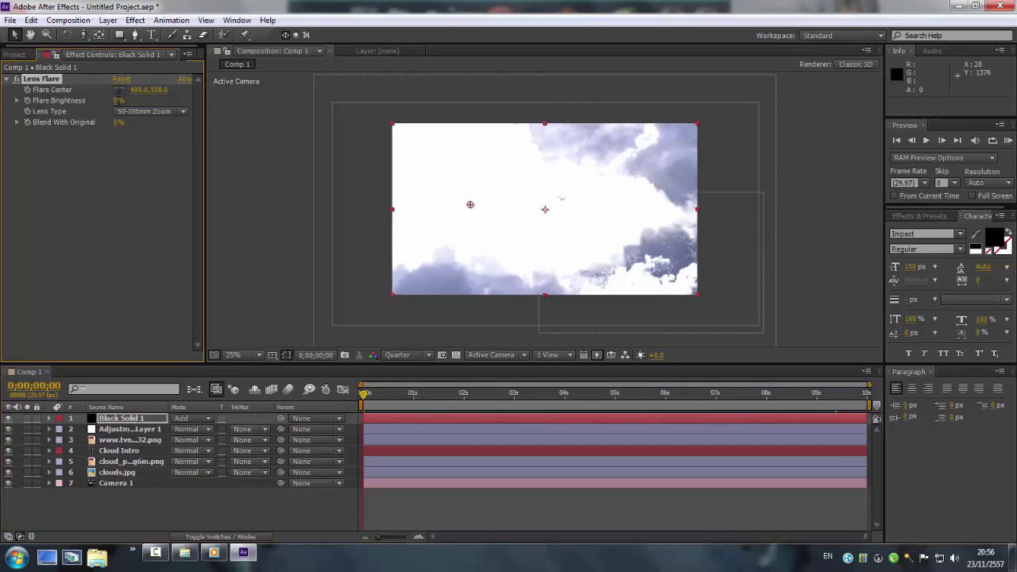
left_click(27, 101)
key("u")
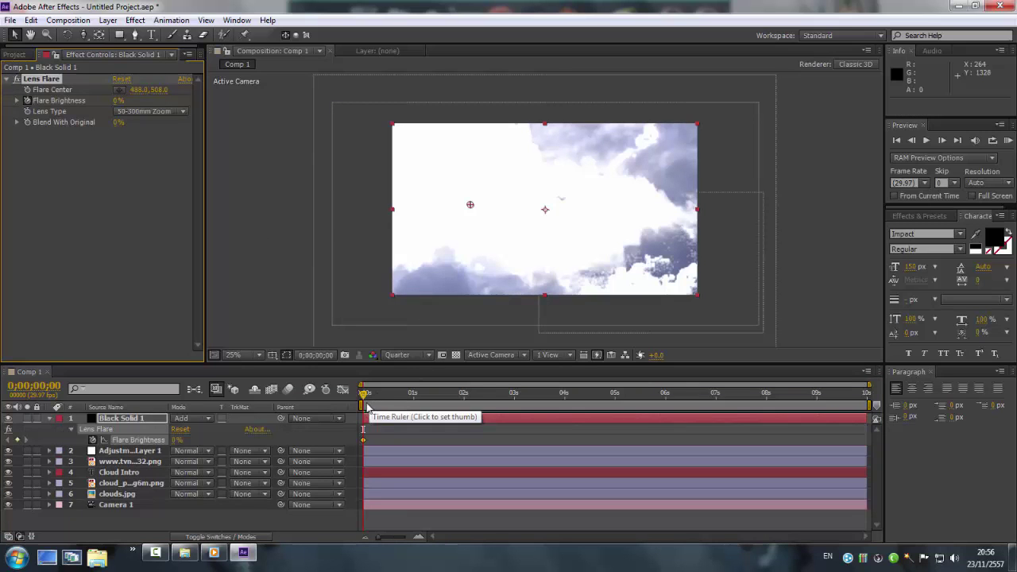
At 0;00;03;26, as the title appears, add a Flare Brightness keyframe of 150%.
left_click_drag(364, 394, 559, 397)
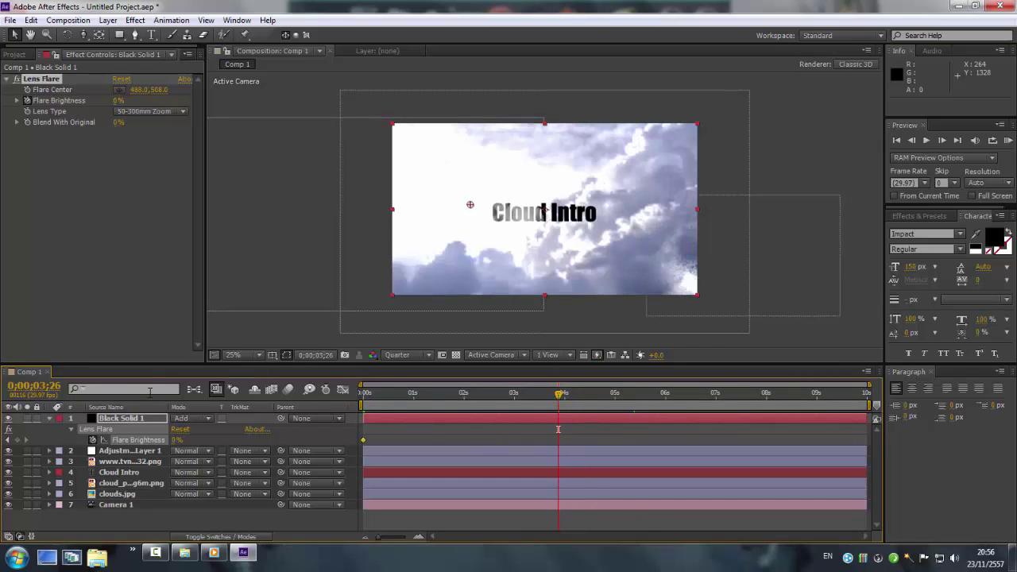
left_click(117, 102)
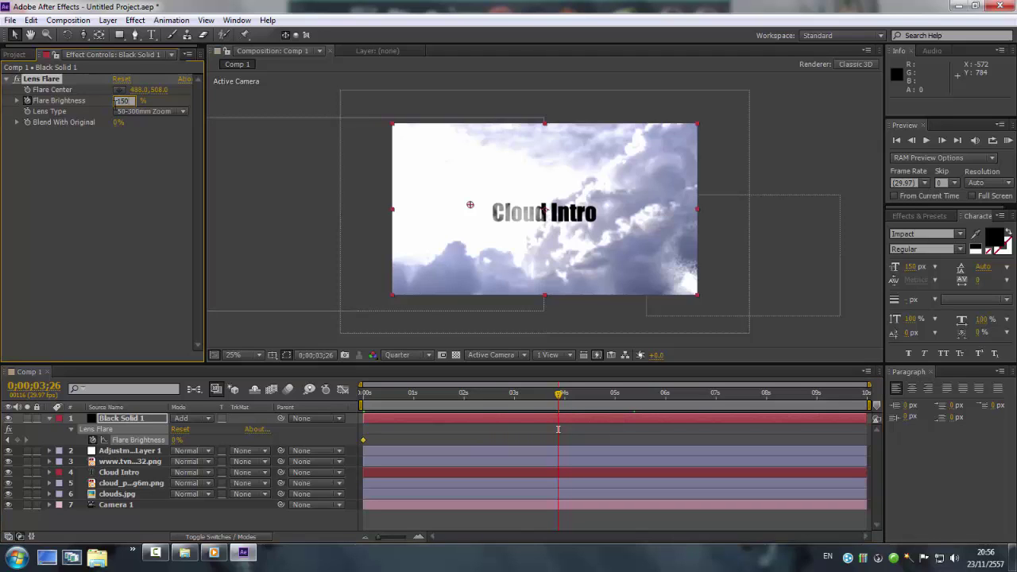
type("150")
key("Return")
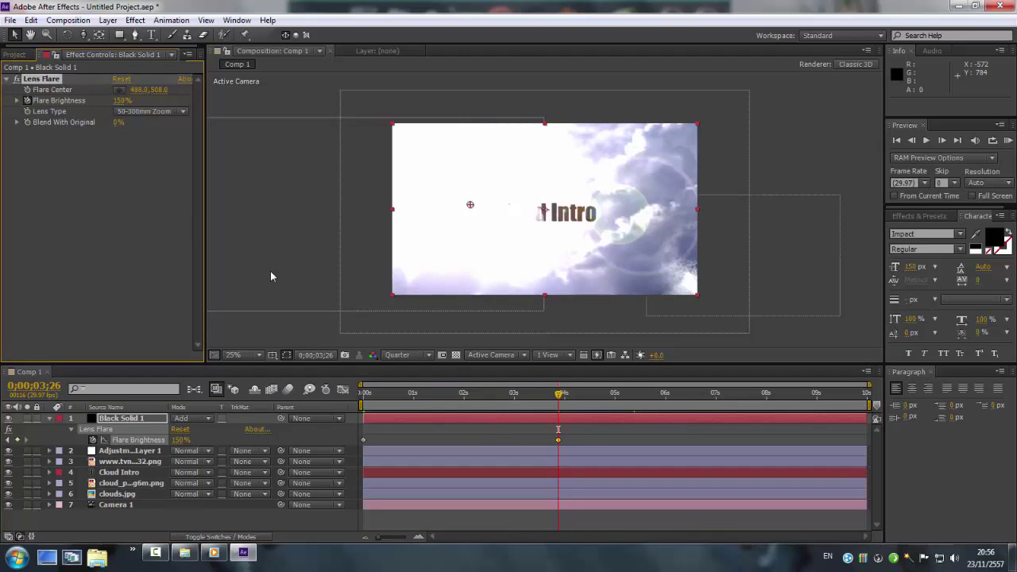
At 0;00;05;04, add a Flare Brightness keyframe of 0% so the flare fades out.
left_click_drag(559, 393, 624, 395)
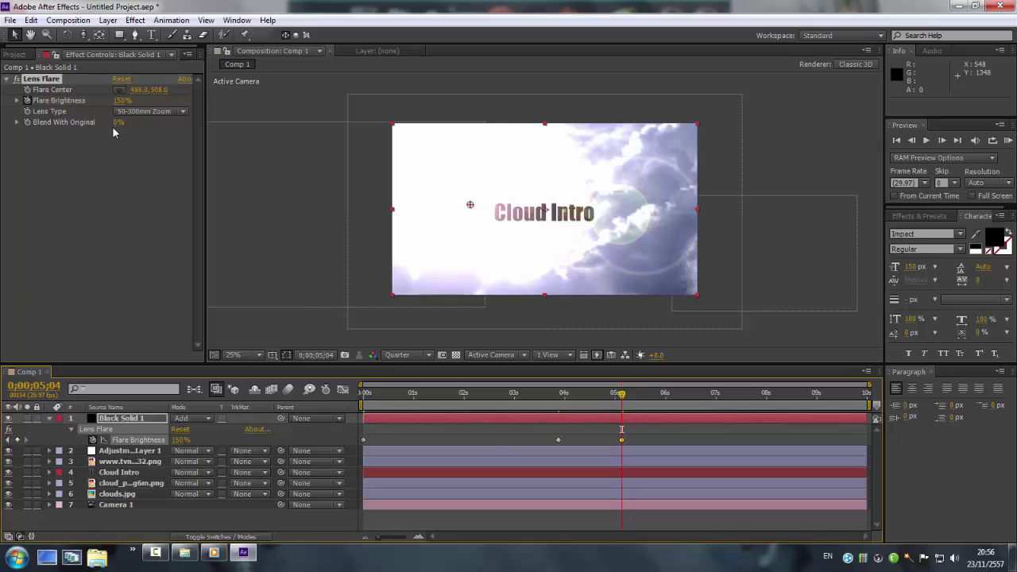
left_click(123, 101)
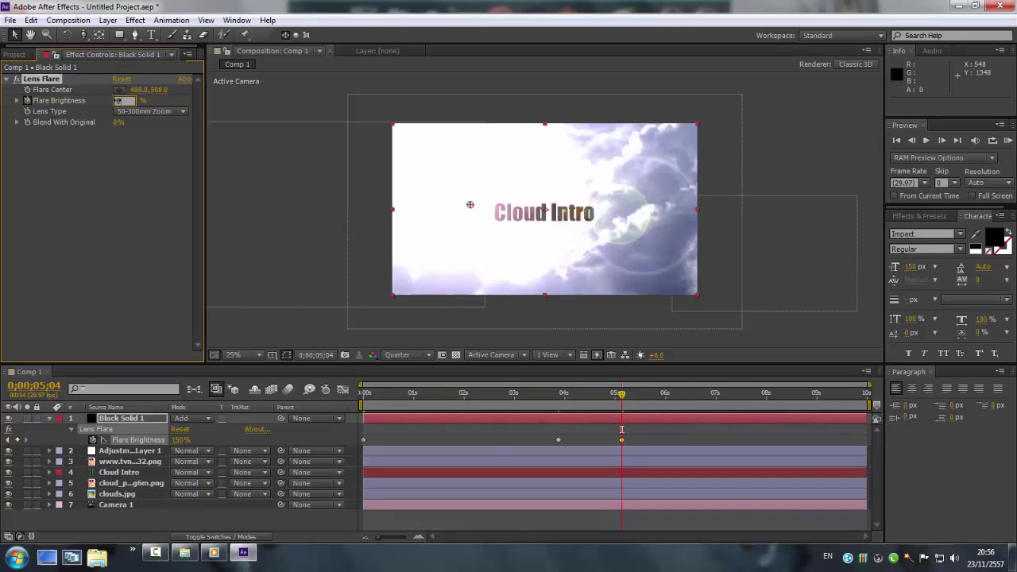
type("0")
key("Return")
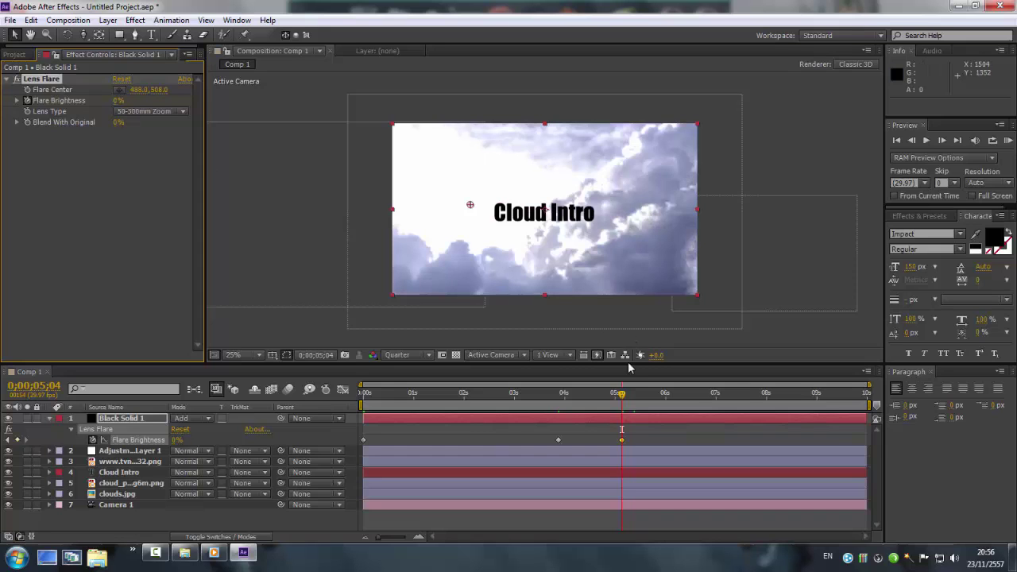
Review the flare from the start, and add a Flare Brightness keyframe of 0% at 0;00;03;22, just before the peak.
left_click_drag(583, 403, 339, 406)
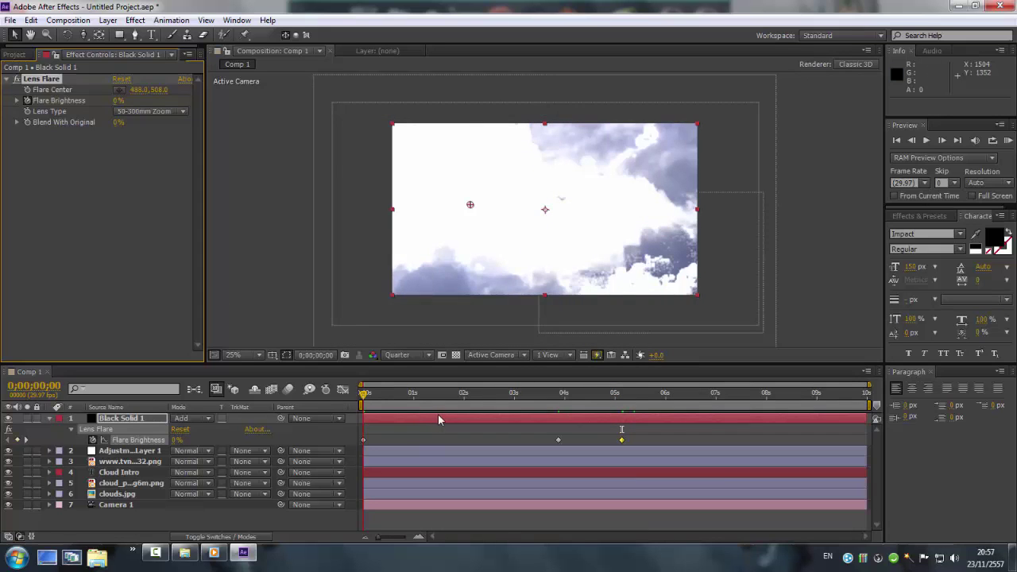
left_click_drag(438, 414, 554, 443)
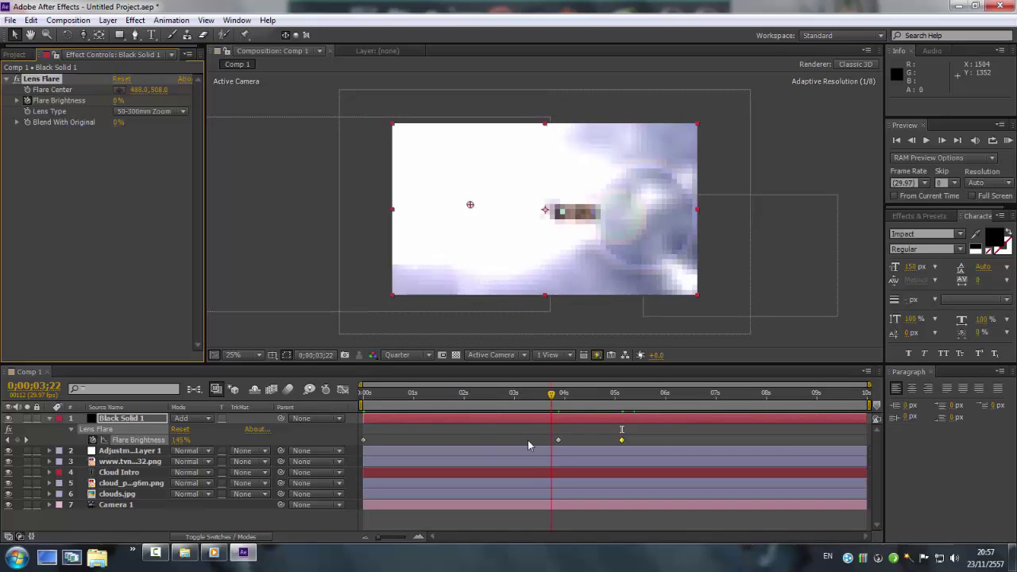
left_click(26, 440)
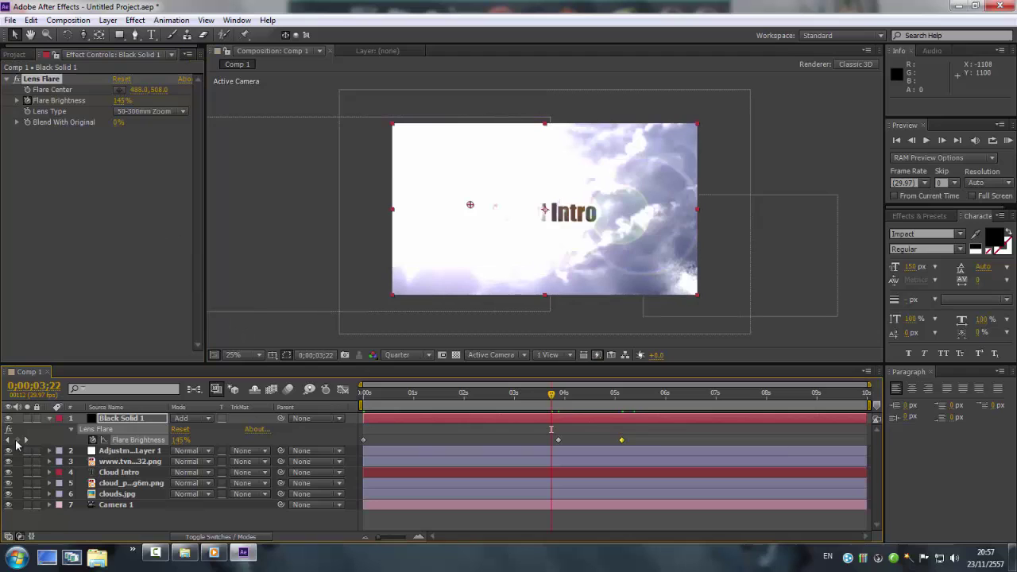
left_click(120, 100)
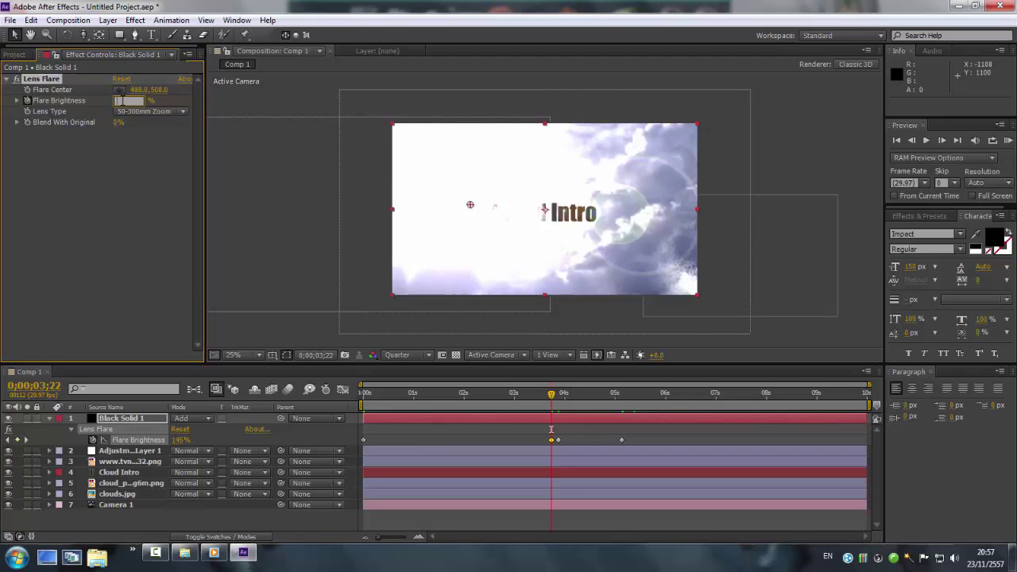
type("0")
key("Return")
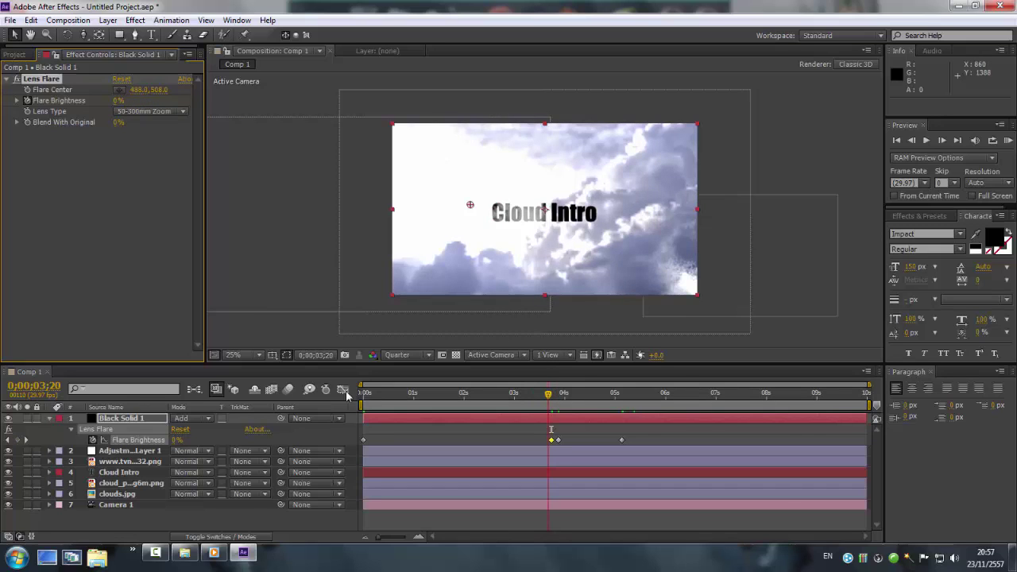
Scrub the timeline to 0;00;09;29 to check the flare animation, and collapse the Black Solid 1 layer's properties.
left_click_drag(549, 396, 867, 440)
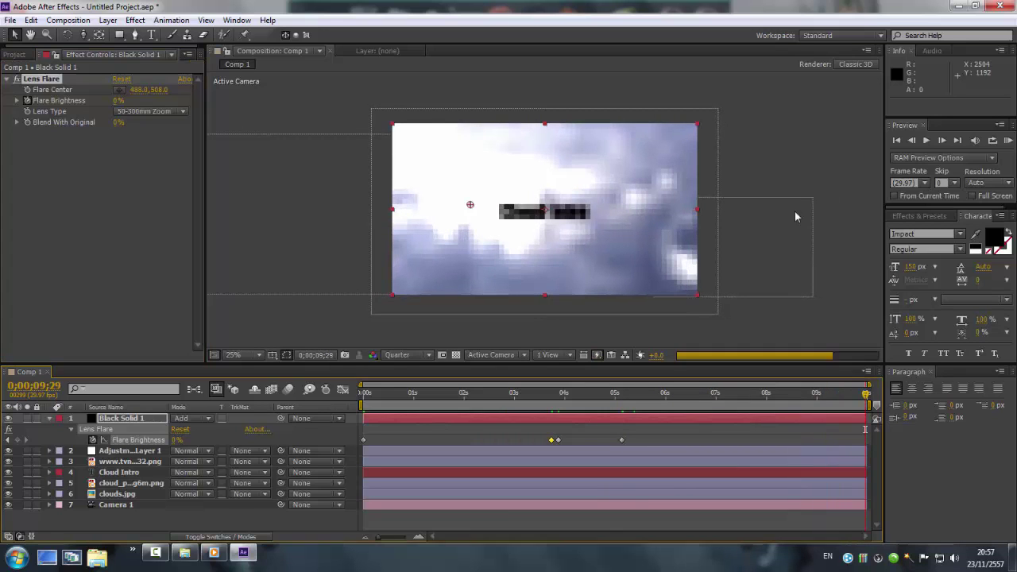
left_click(788, 136)
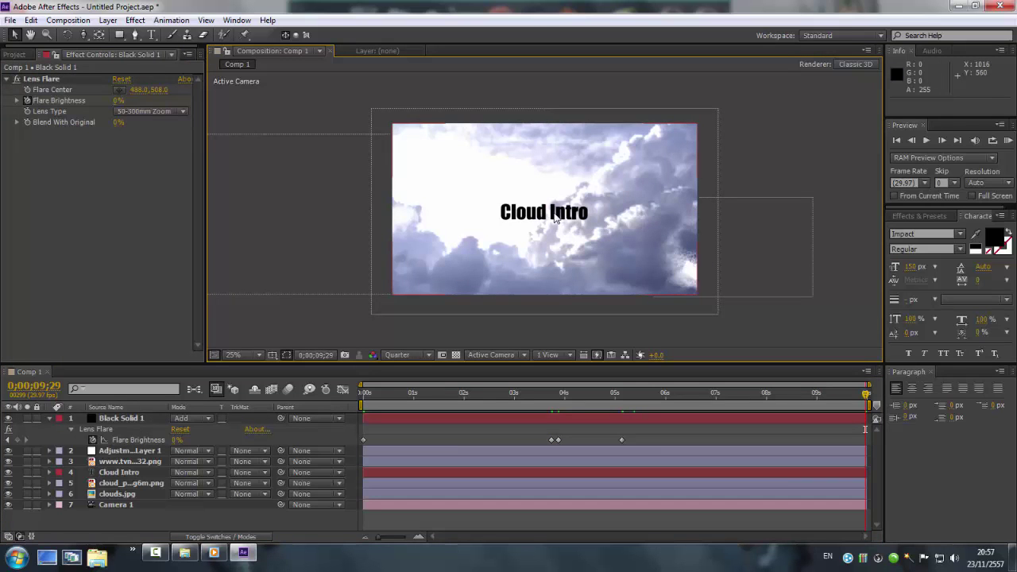
left_click(166, 552)
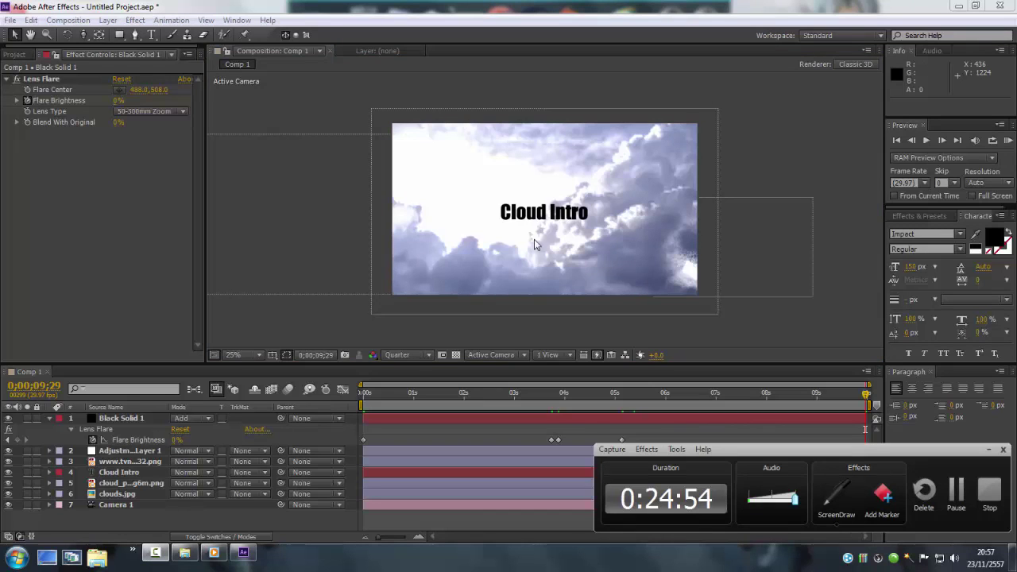
left_click(491, 402)
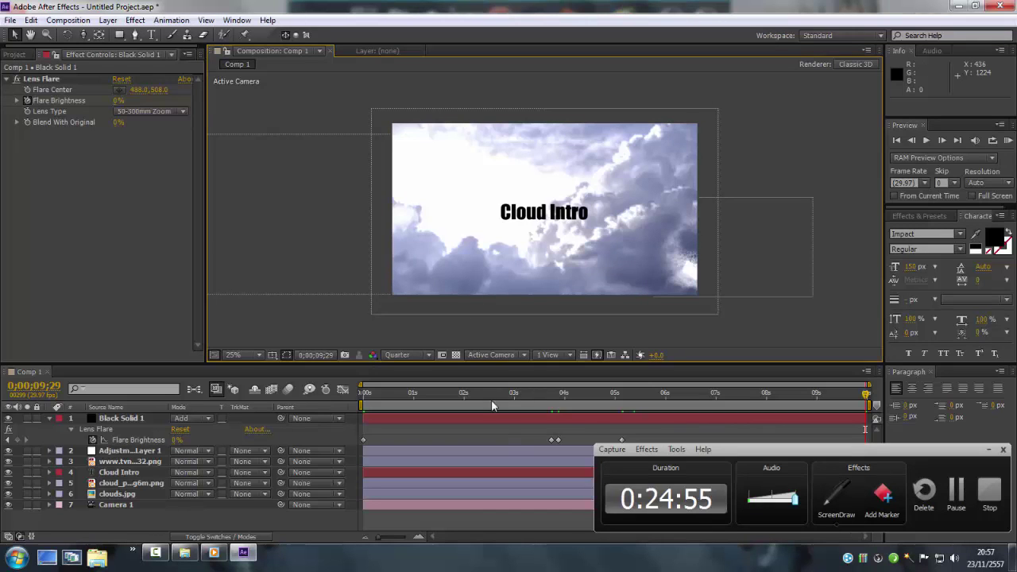
left_click(49, 420)
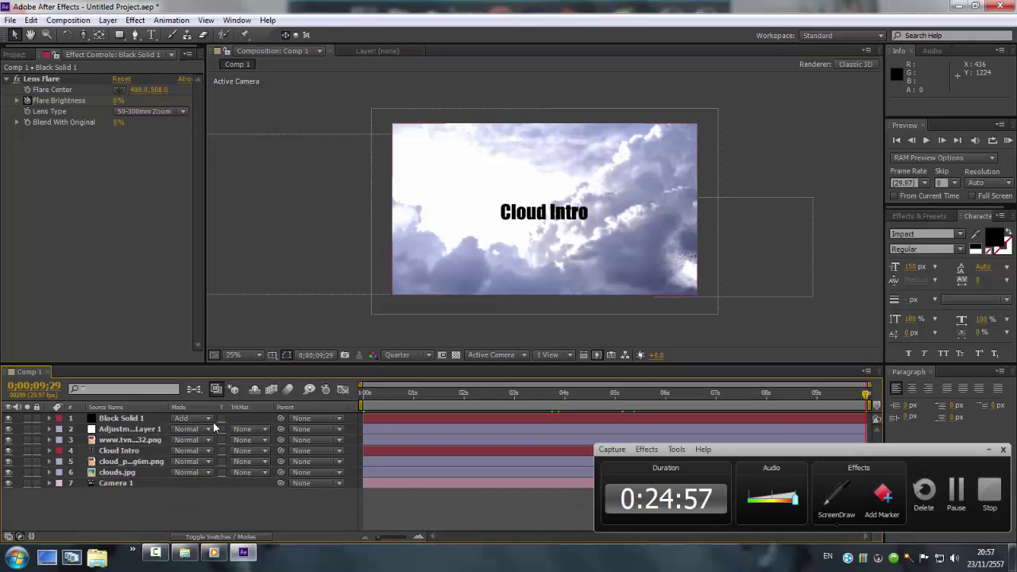
Try the Black Solid 1 flare layer directly below clouds.jpg and check the composition at 0;00;07;00.
left_click(990, 451)
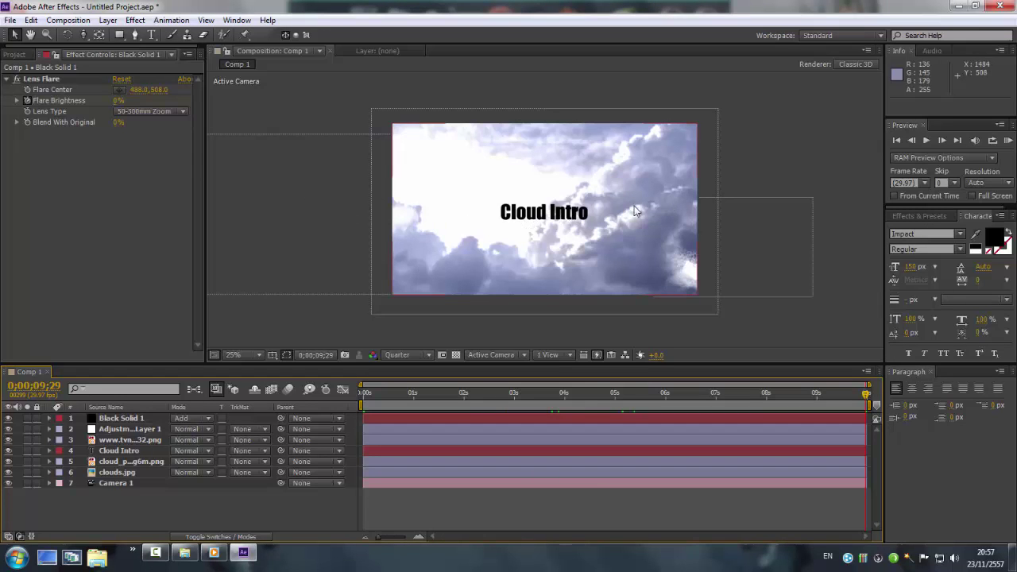
left_click_drag(126, 419, 145, 482)
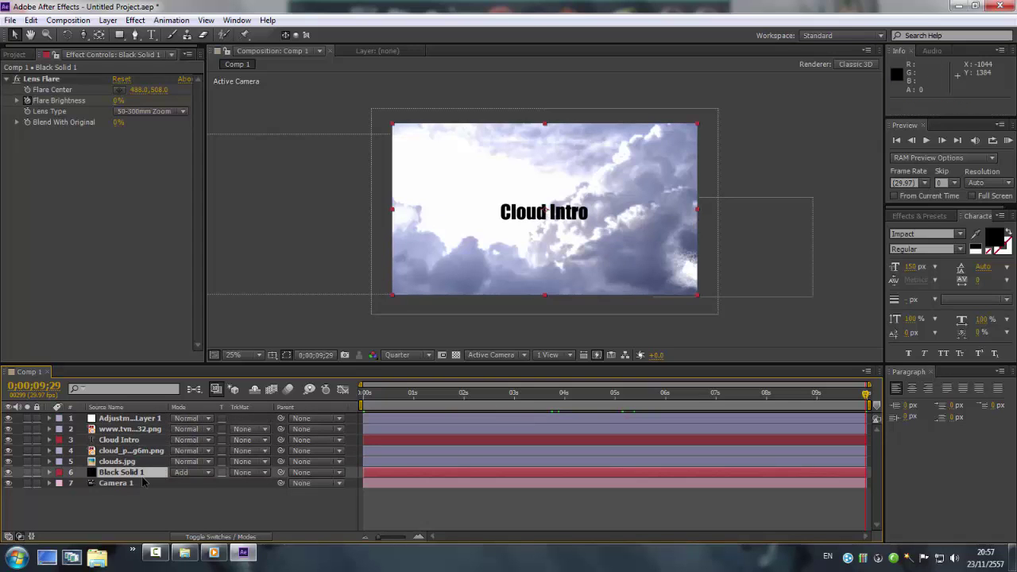
left_click_drag(867, 395, 715, 408)
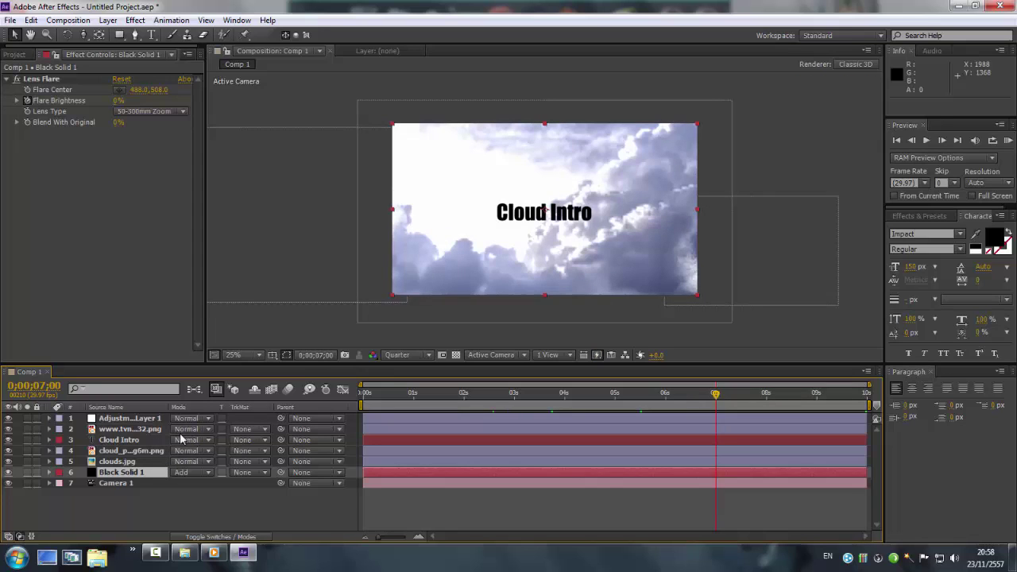
Move the Black Solid 1 layer directly above the Cloud Intro text layer, and check the composition at 0;00;06;12.
left_click(137, 472)
left_click(105, 493)
left_click(117, 475)
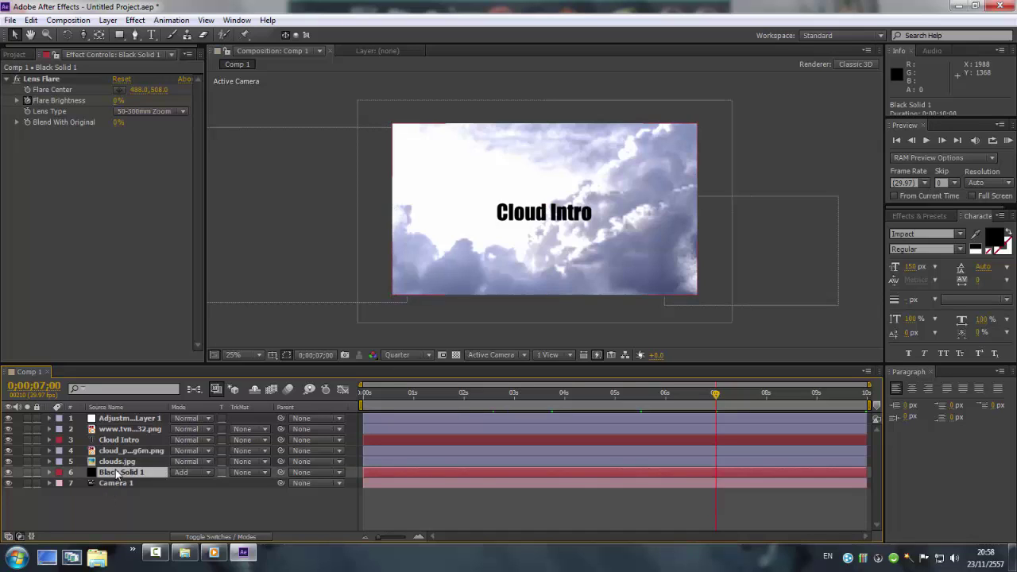
left_click_drag(118, 475, 119, 437)
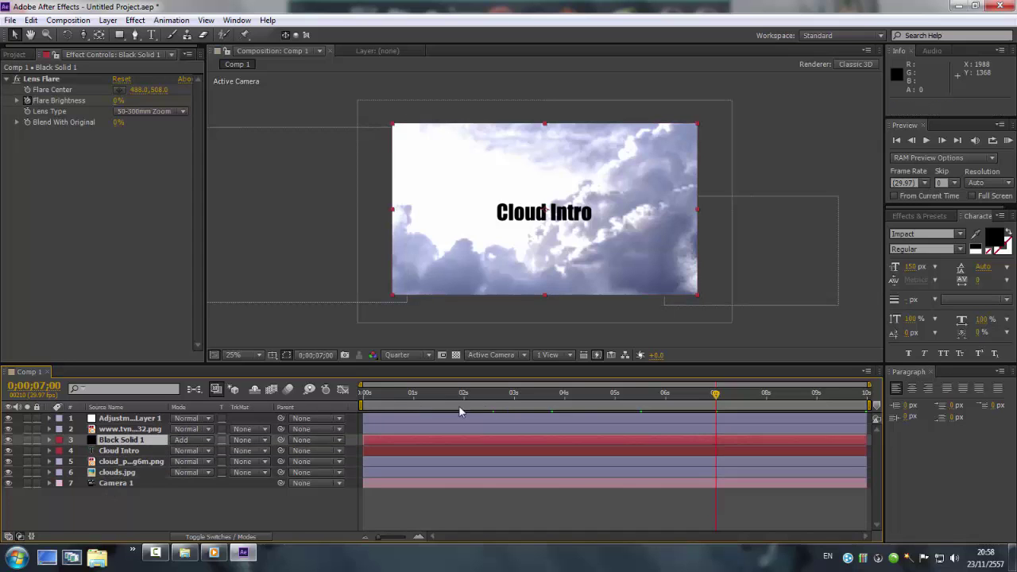
left_click_drag(650, 399, 686, 407)
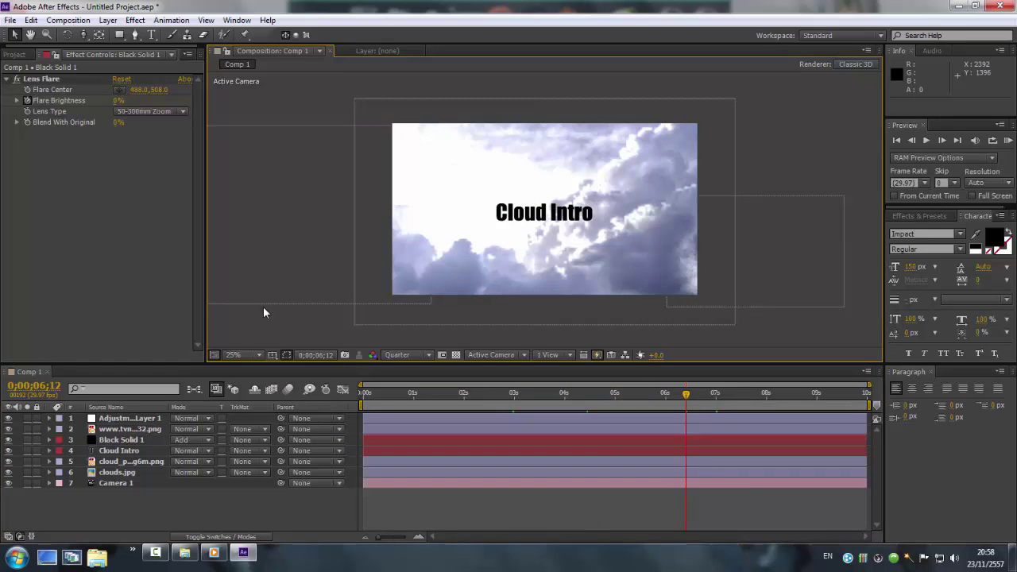
Add Comp 1 to the render queue and set its output module format to H.264.
left_click(68, 20)
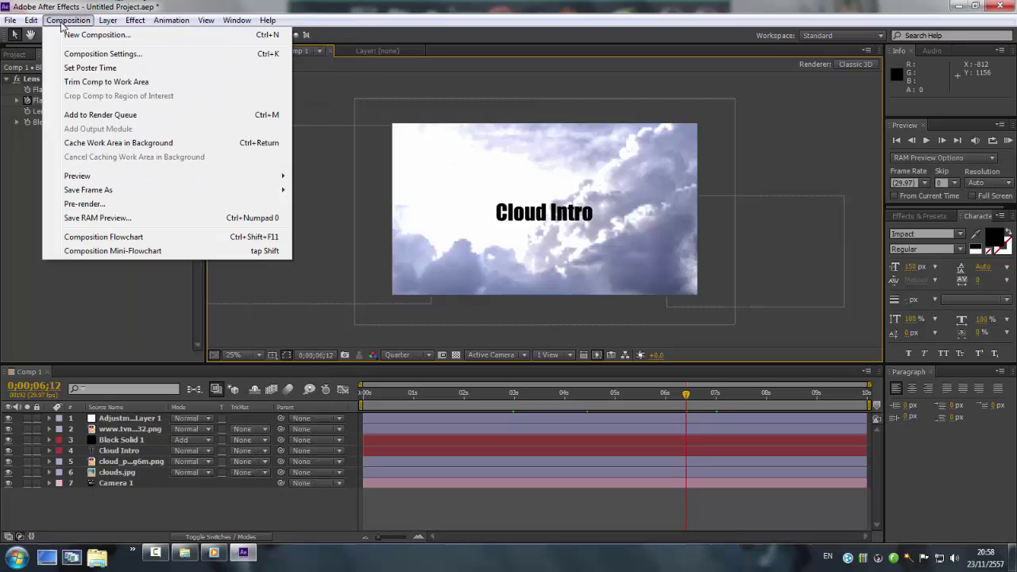
left_click(100, 115)
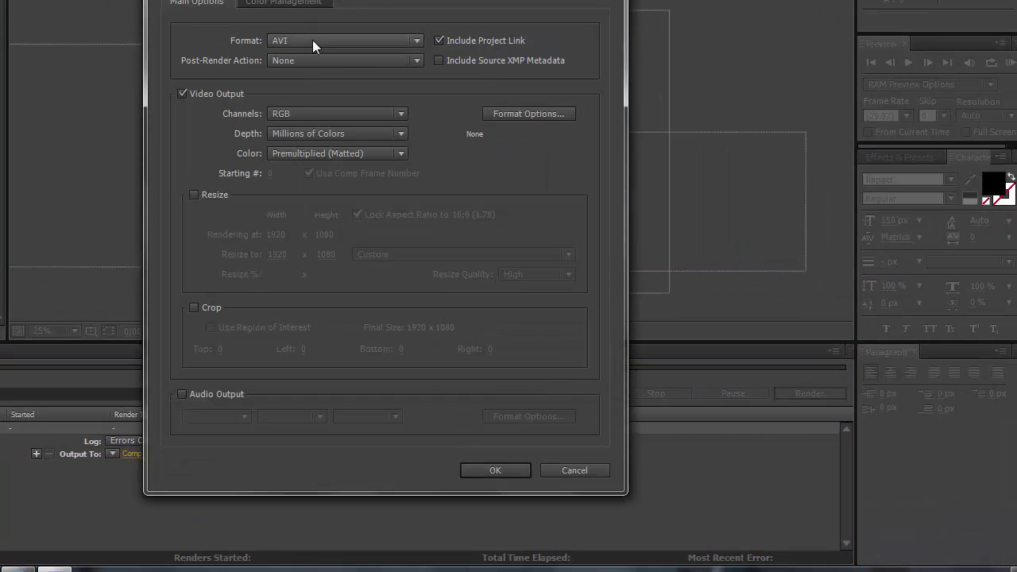
left_click(313, 40)
left_click(161, 402)
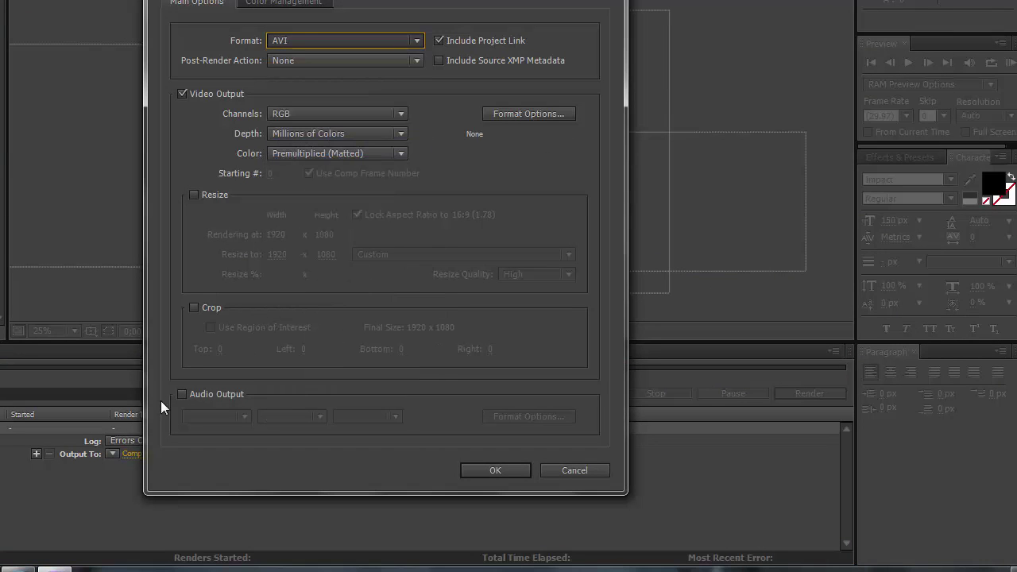
left_click(182, 395)
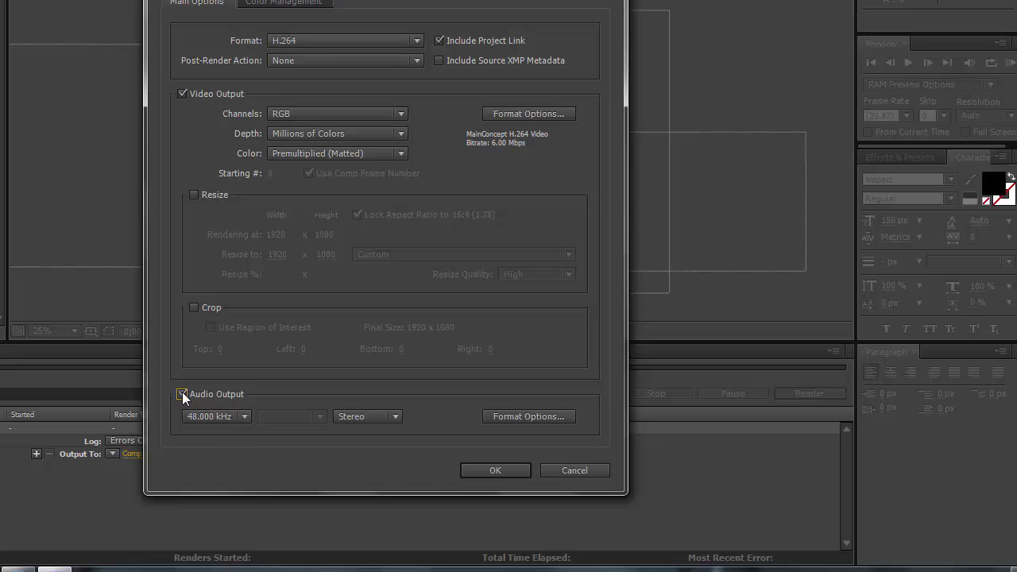
left_click(182, 394)
left_click(493, 470)
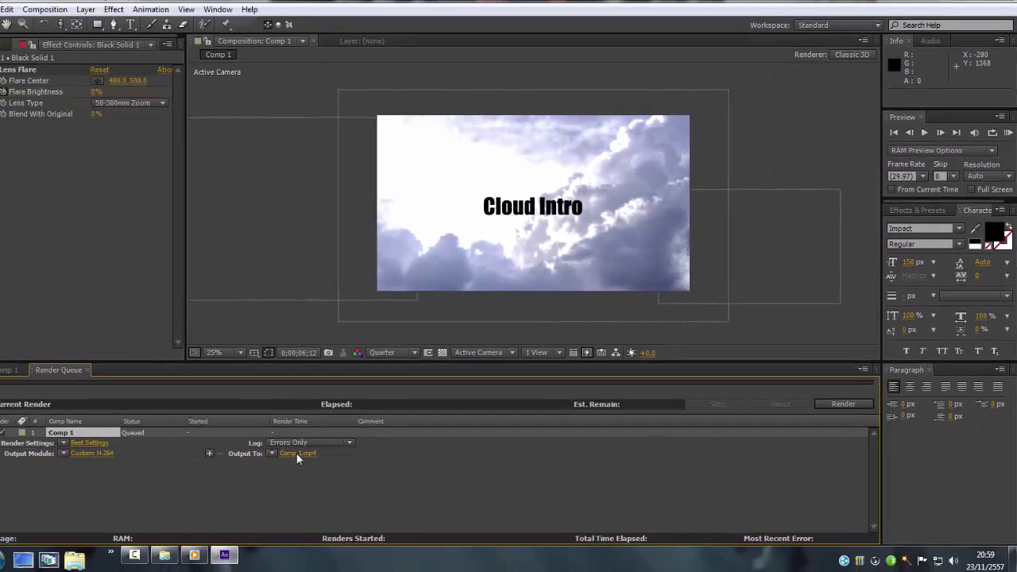
Set the output file to Cloud Intro in MP4 format on Local Disk (E:) and start rendering Comp 1.
left_click(298, 453)
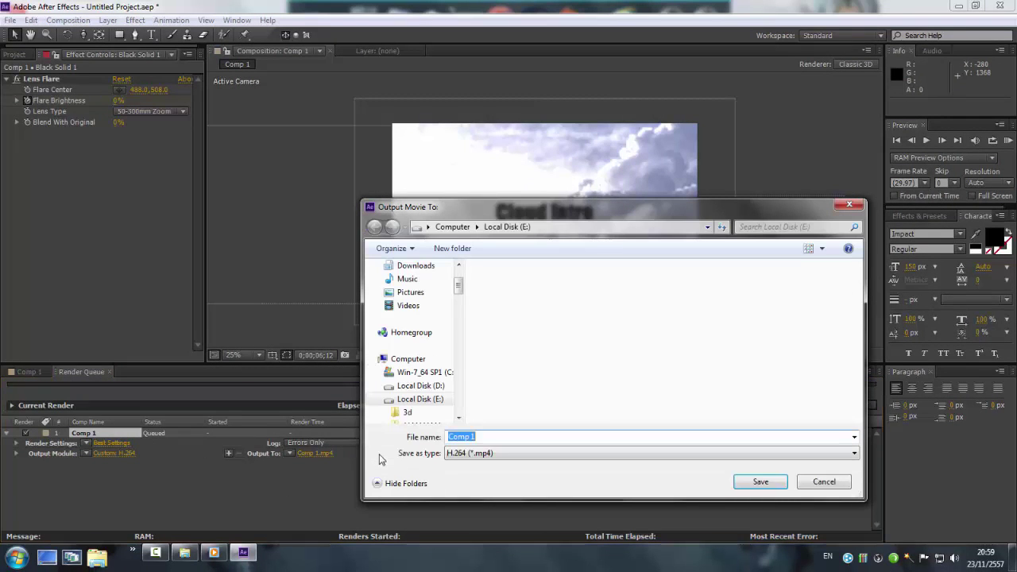
type("C")
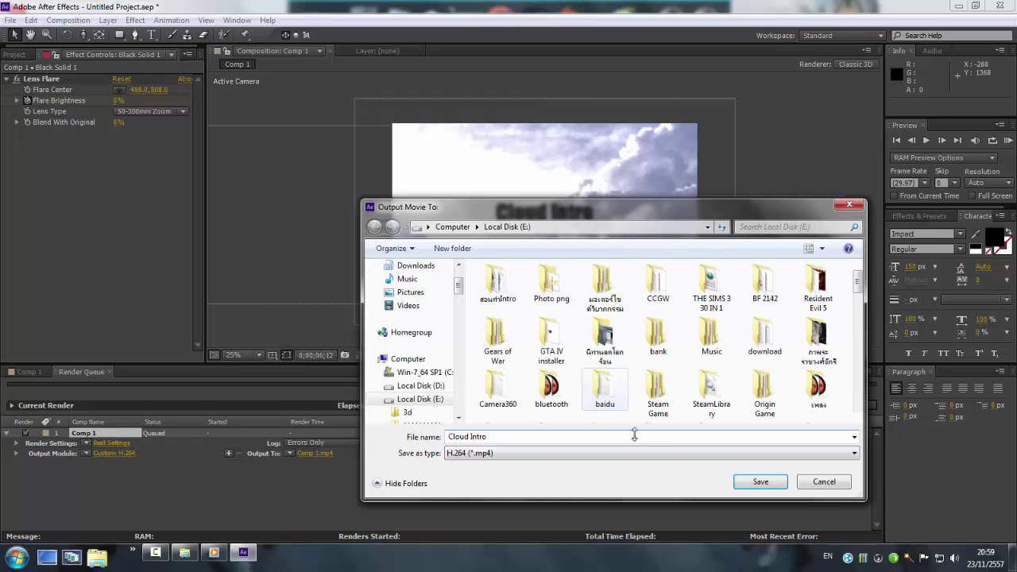
left_click(747, 482)
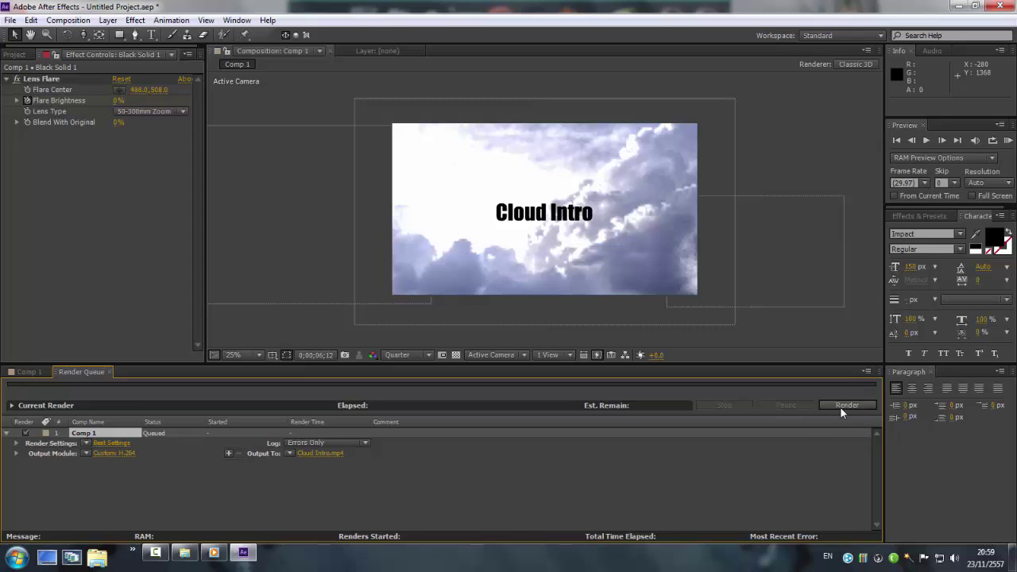
left_click(844, 405)
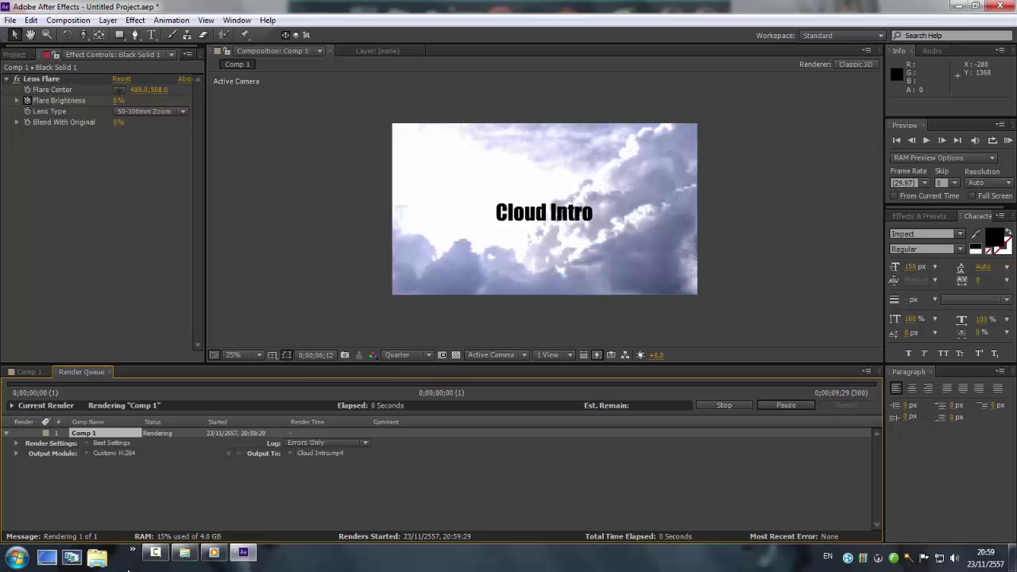
left_click(151, 556)
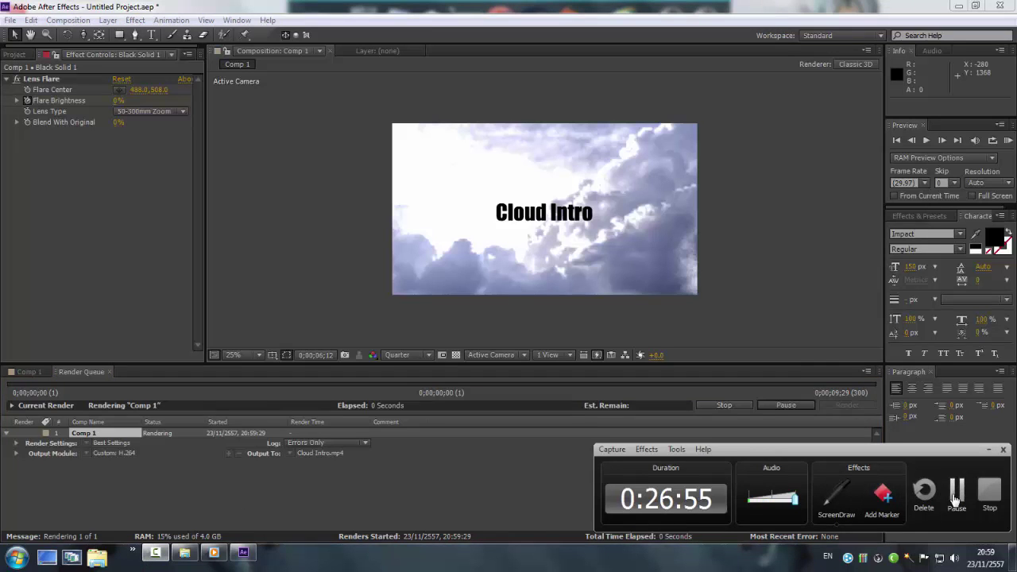
left_click(956, 497)
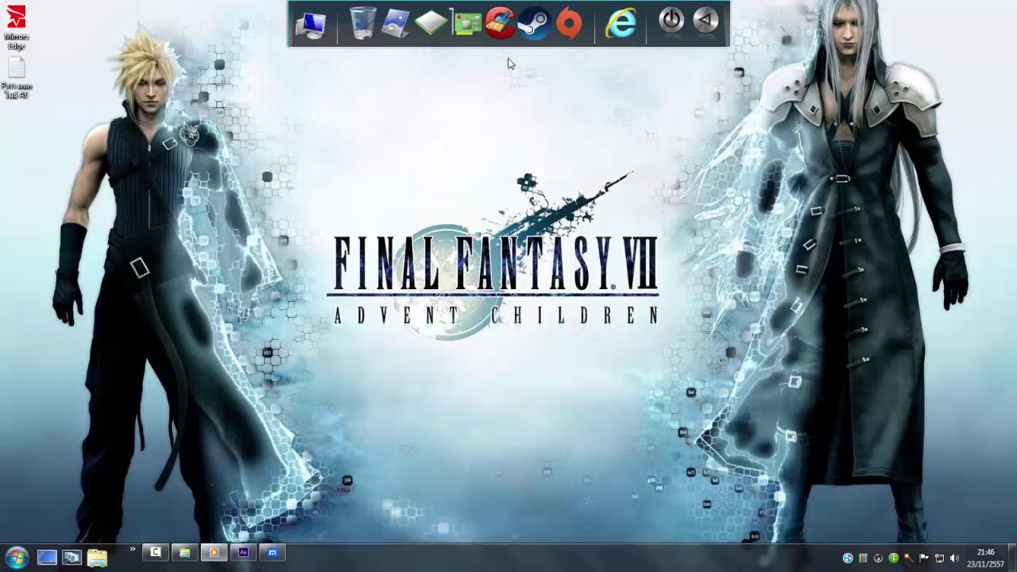
Switch to Windows Explorer and open the rendered Cloud Intro video on Local Disk (E:).
left_click(312, 23)
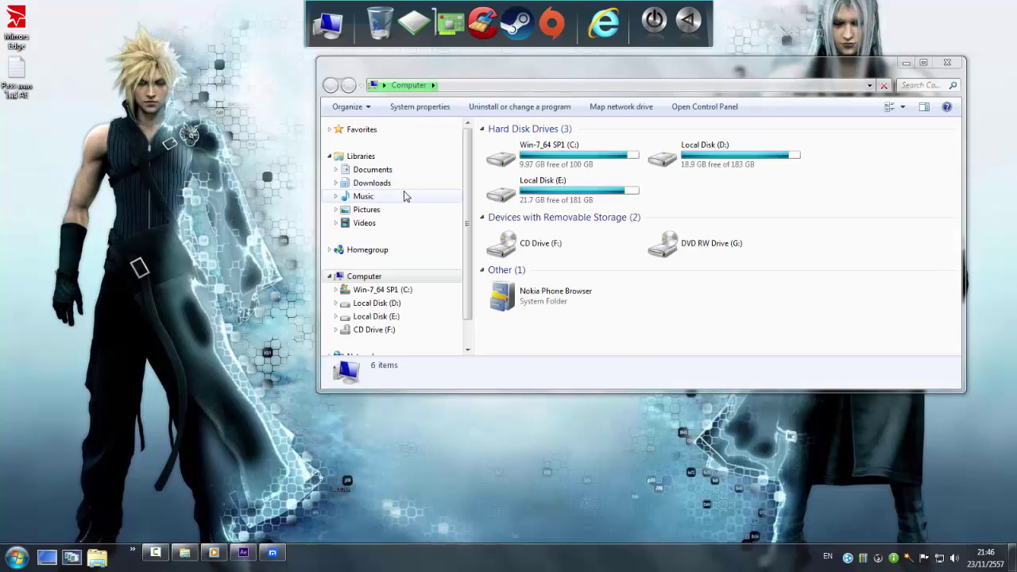
left_click(570, 199)
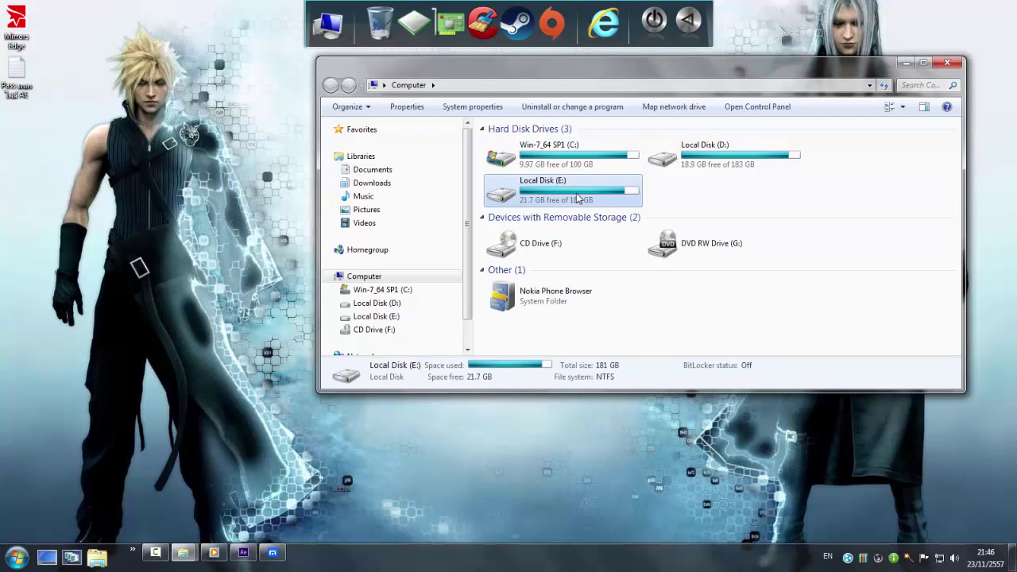
double_click(577, 198)
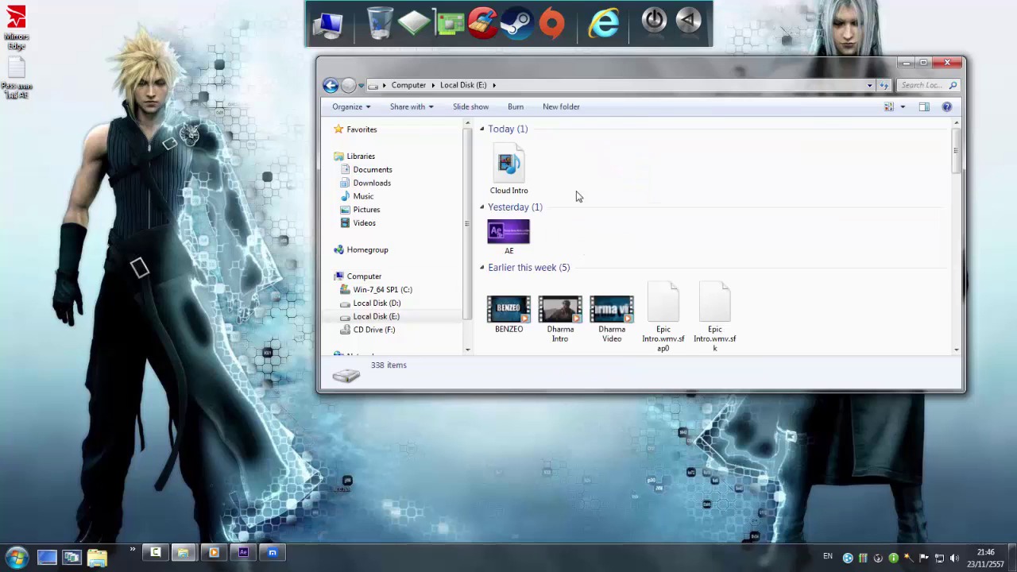
left_click(512, 175)
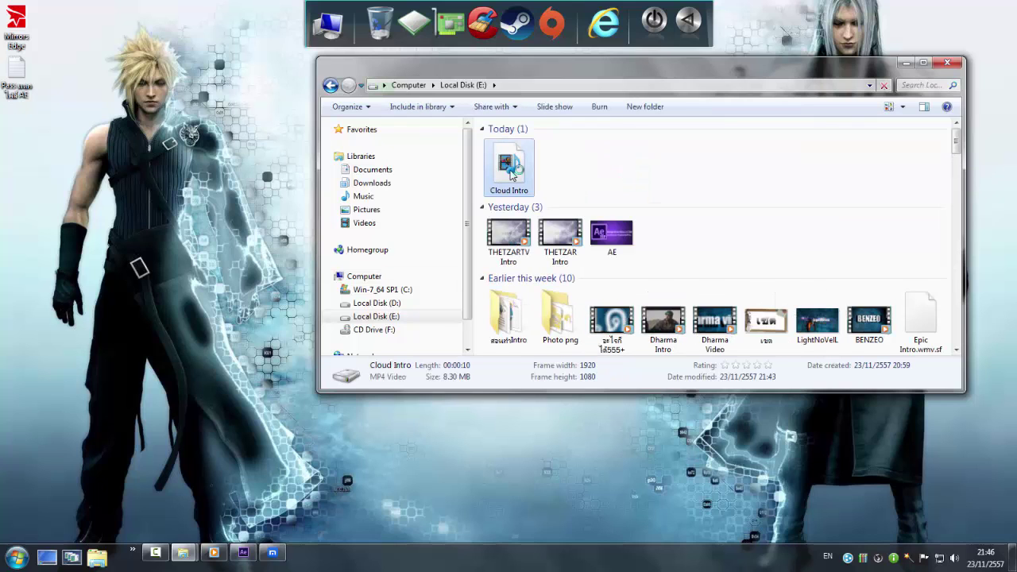